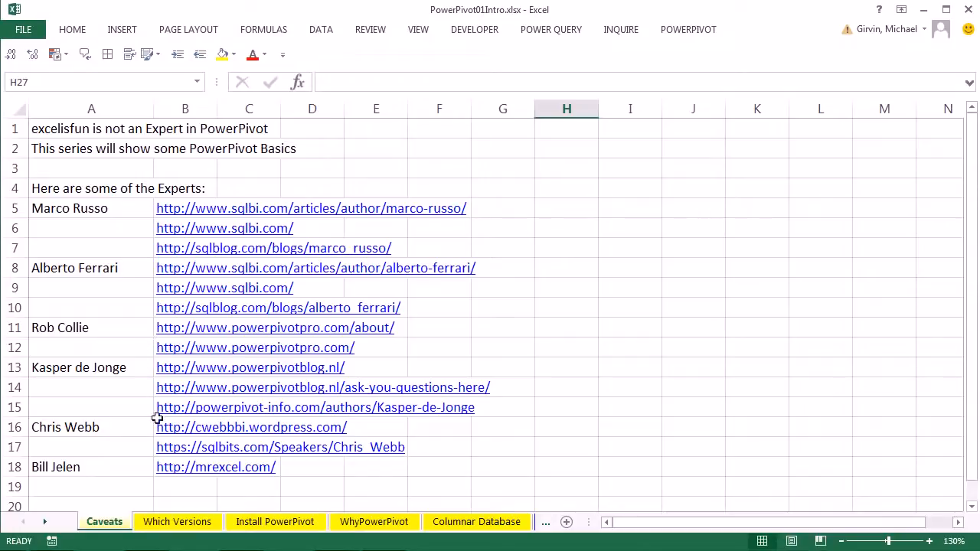
- Review the Which Versions sheet, going over the Office 2013 Professional Plus and Office 365 (E3 or E4 editions) entries
left_click(179, 524)
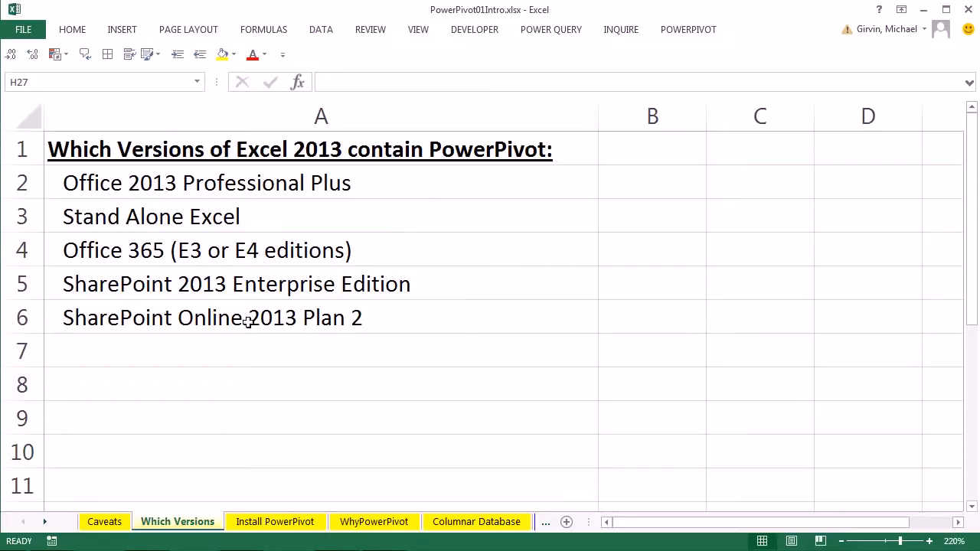
left_click(375, 187)
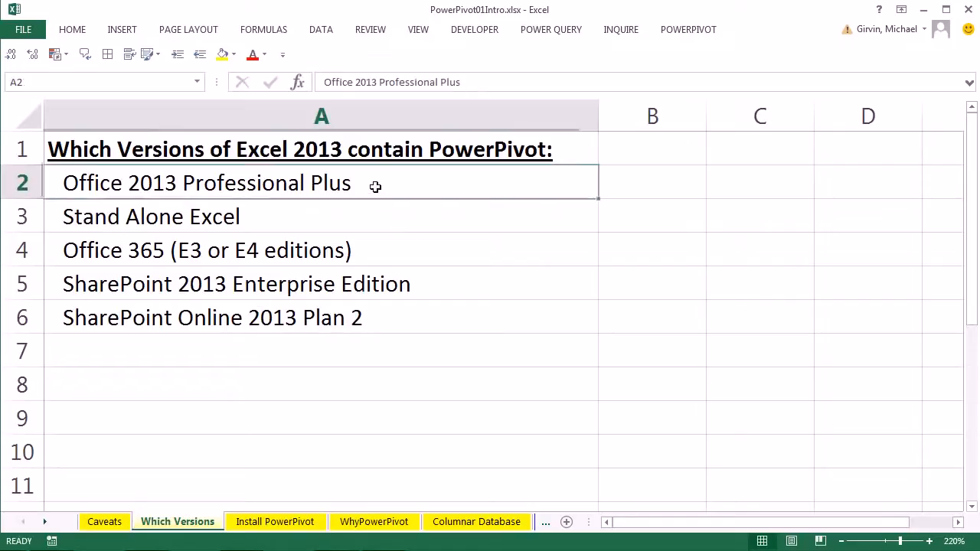
left_click(349, 248)
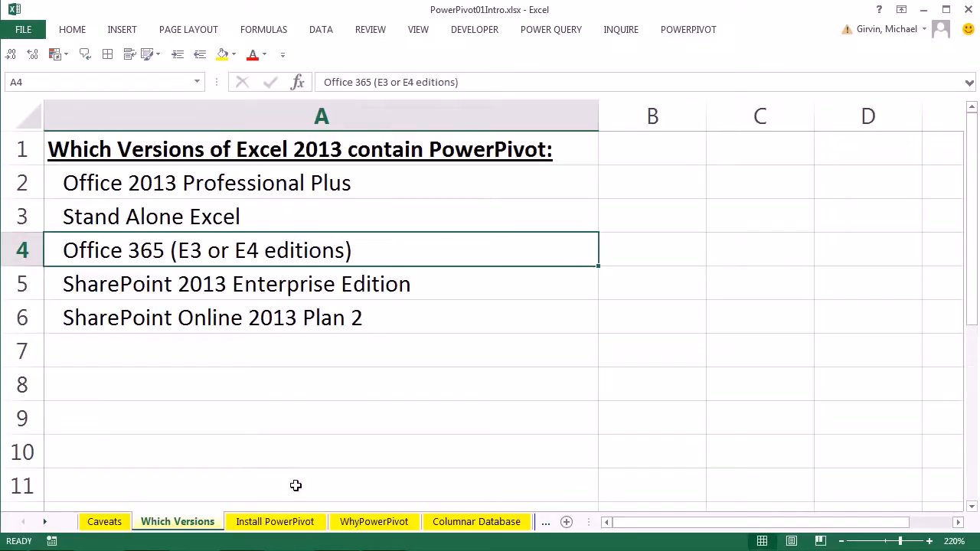
- Switch to the Install PowerPivot sheet and open the Add-ins page of the Excel options
left_click(282, 526)
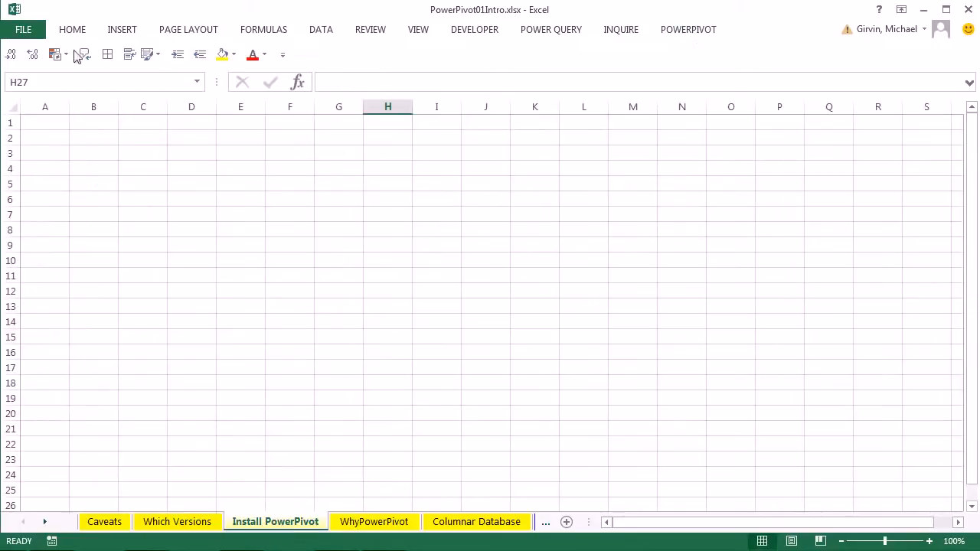
left_click(30, 33)
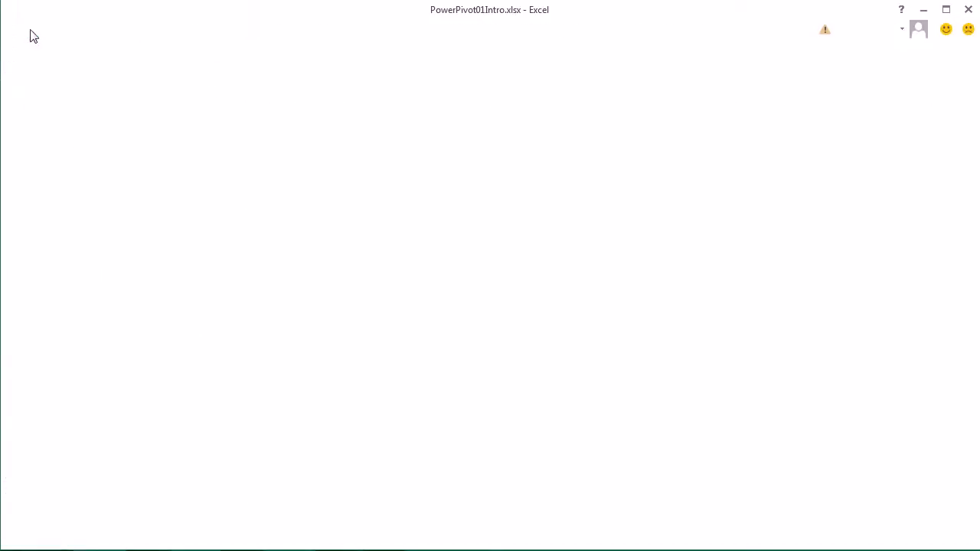
left_click(39, 375)
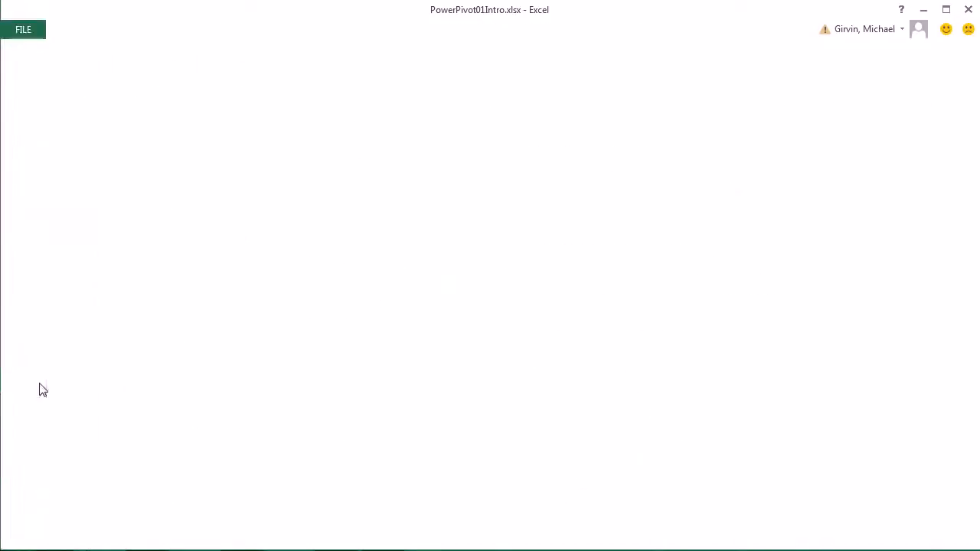
left_click(30, 170)
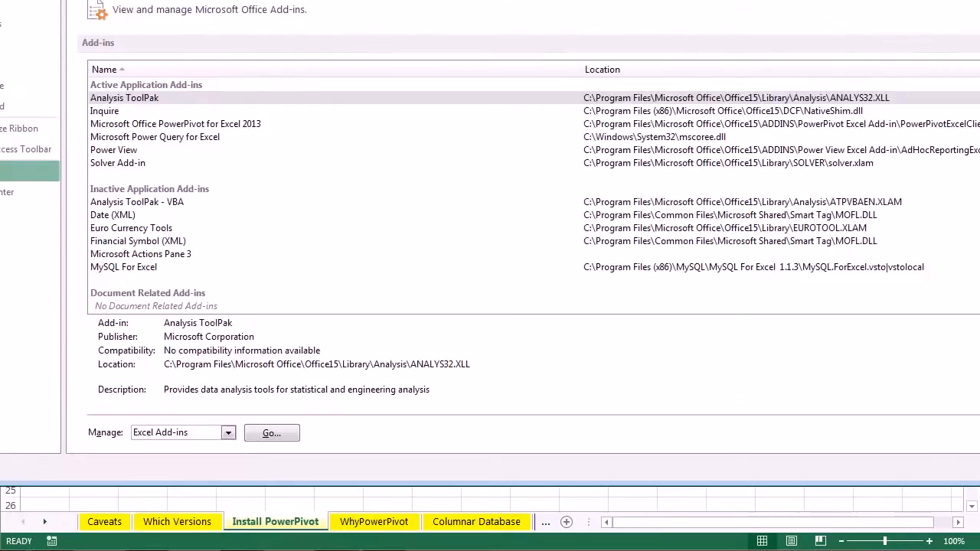
left_click_drag(55, 0, 107, 13)
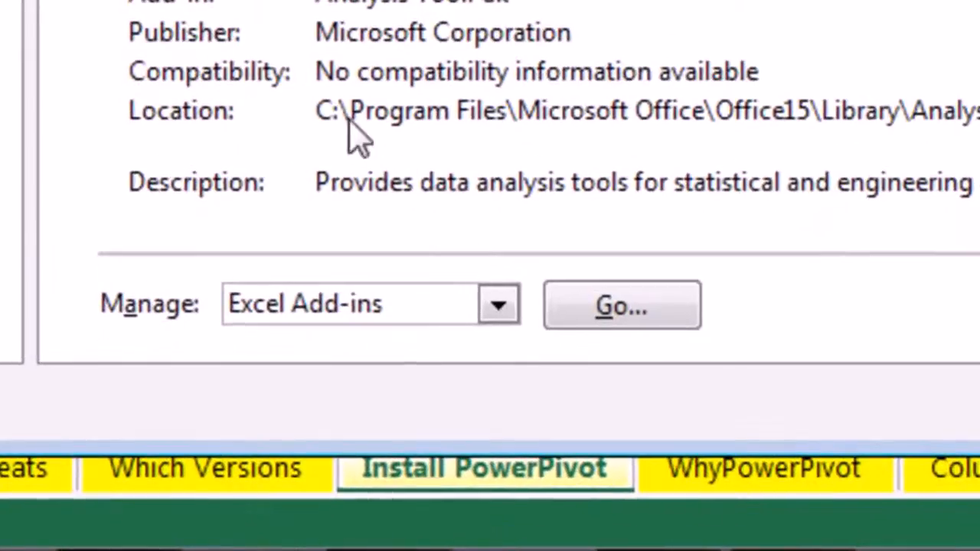
- Open the list of COM Add-ins, check that Microsoft Office PowerPivot for Excel 2013 is enabled, and accept it
left_click(498, 306)
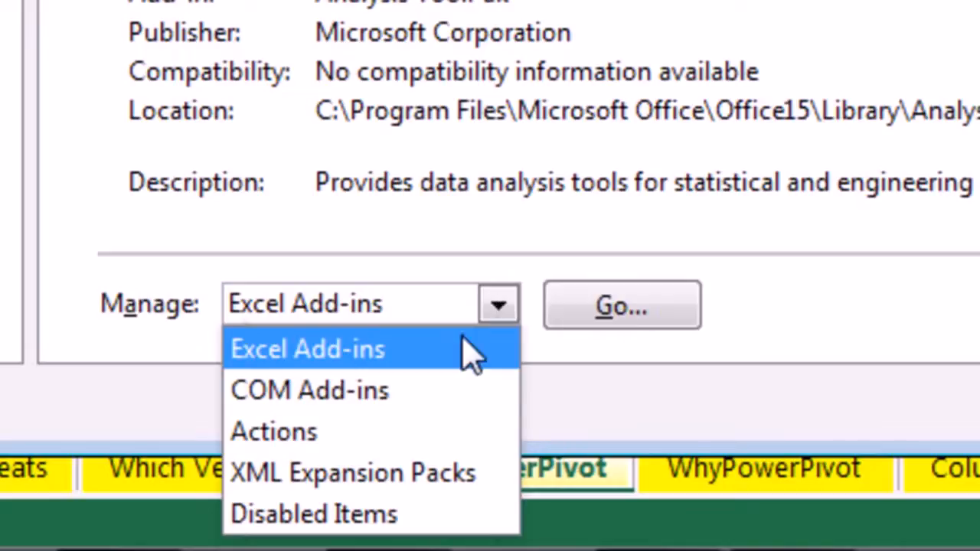
left_click(302, 392)
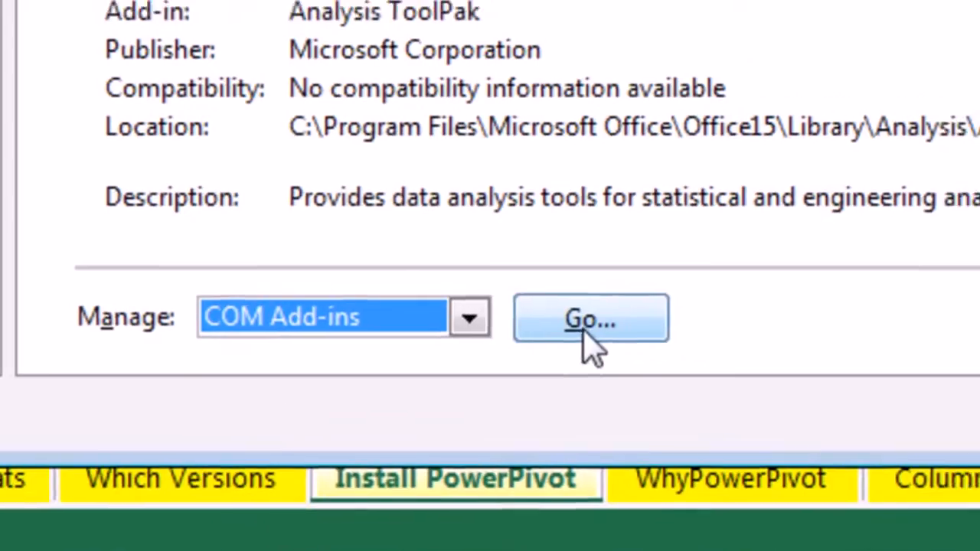
left_click(617, 320)
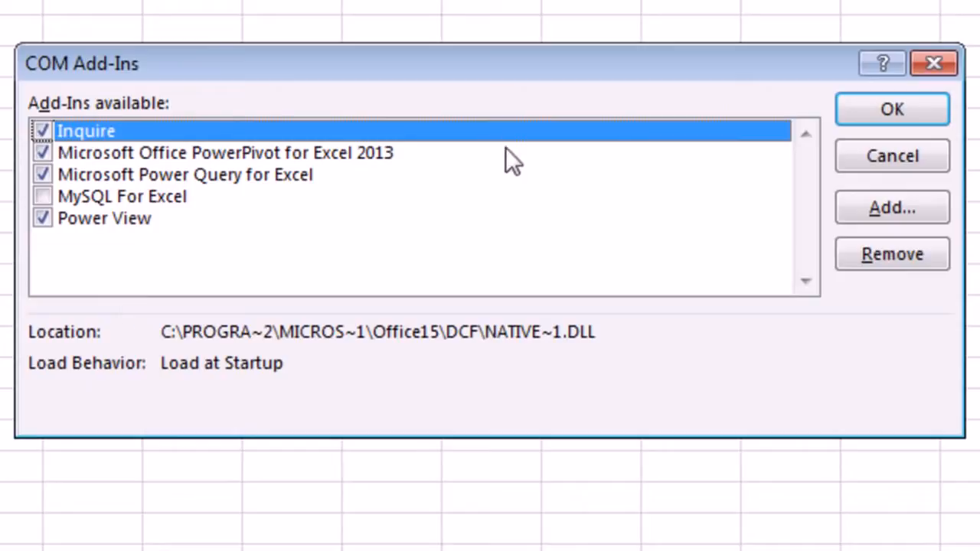
left_click(880, 123)
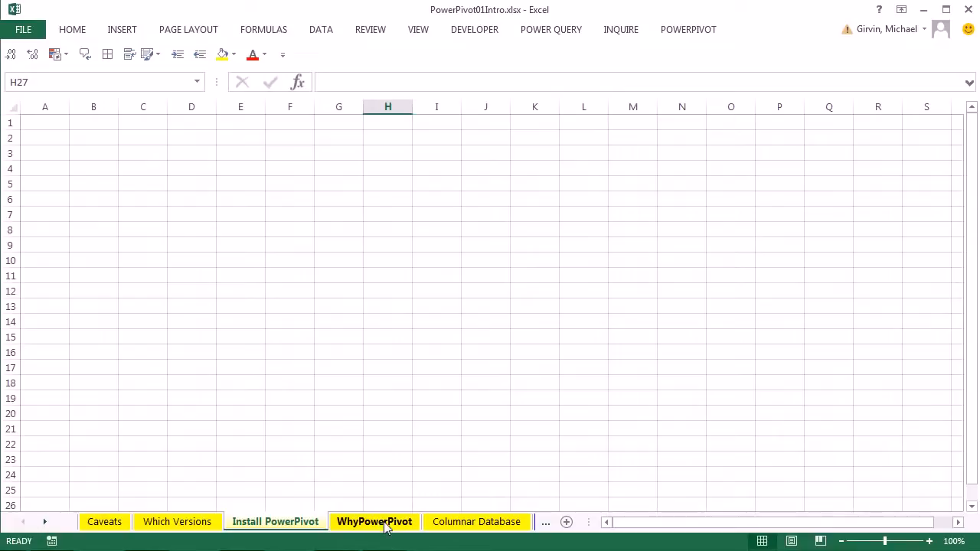
- Read through the WhyPowerPivot sheet, covering PowerPivot's benefits, when to use it and when not to use it
left_click(383, 523)
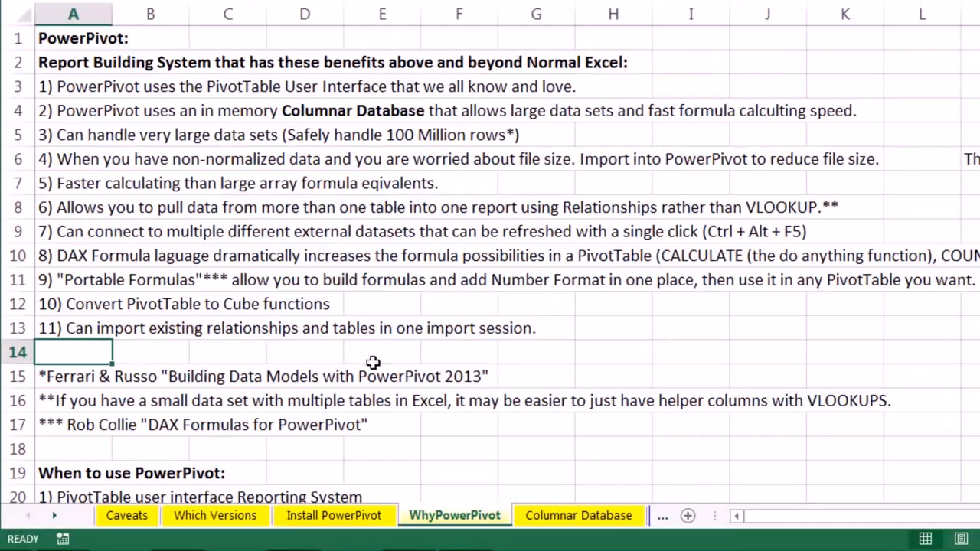
scroll(433, 443, "down", 1)
scroll(433, 443, "down", 3)
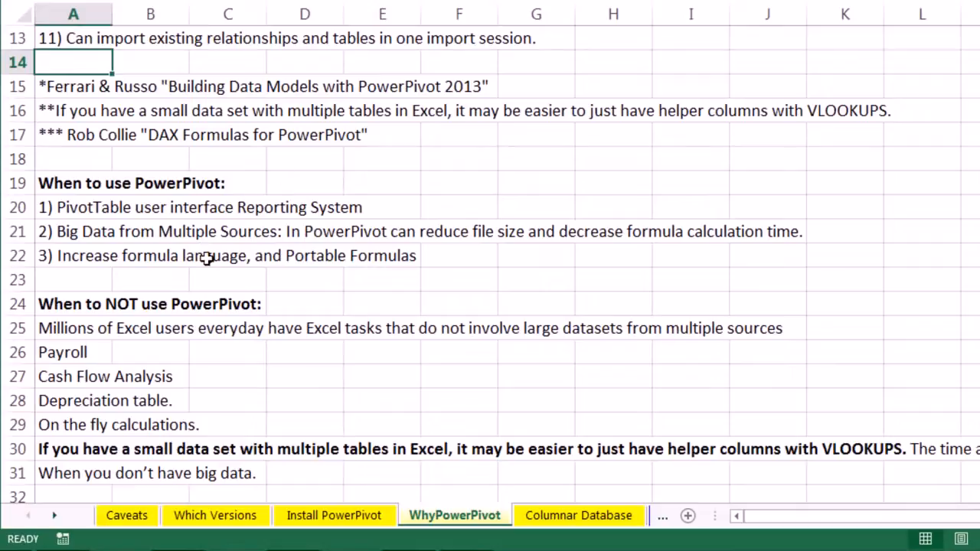
scroll(205, 312, "down", 1)
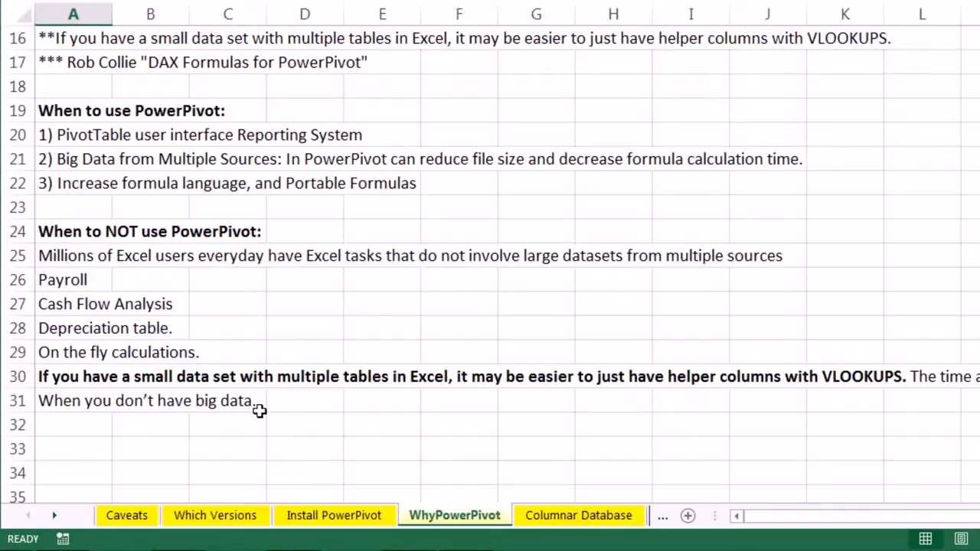
- Examine the synonyms for columnar database and the Normalized example tables on the Columnar Database sheet
left_click(582, 516)
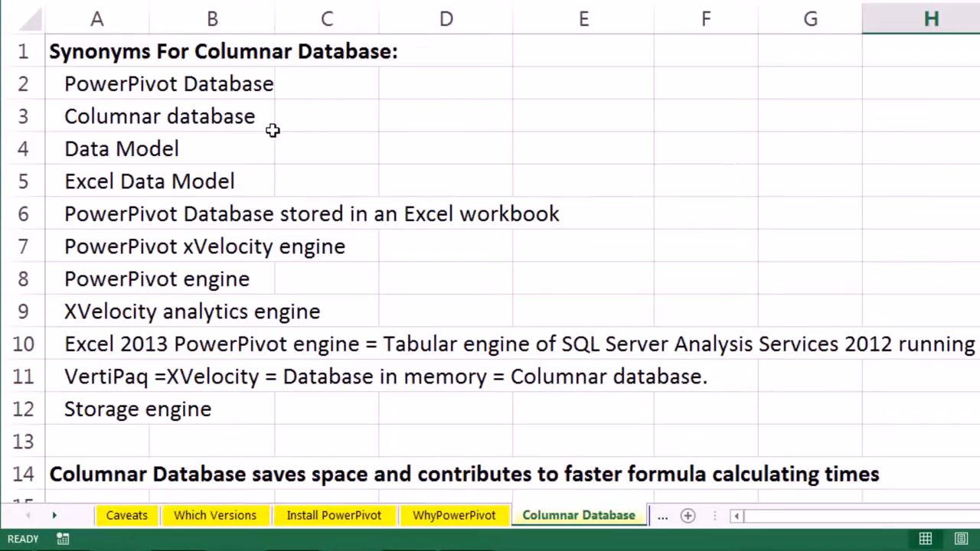
scroll(329, 310, "down", 2)
scroll(349, 323, "down", 1)
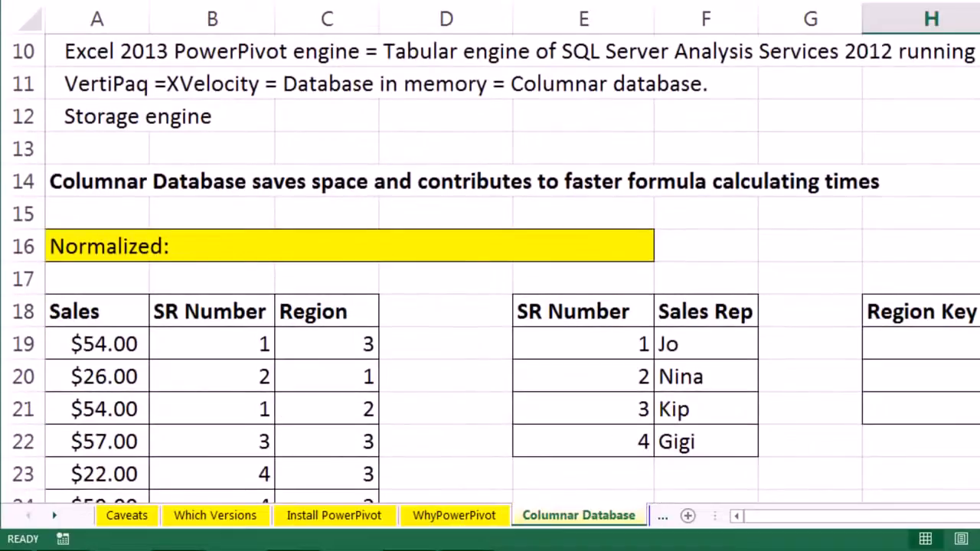
scroll(740, 364, "down", 1)
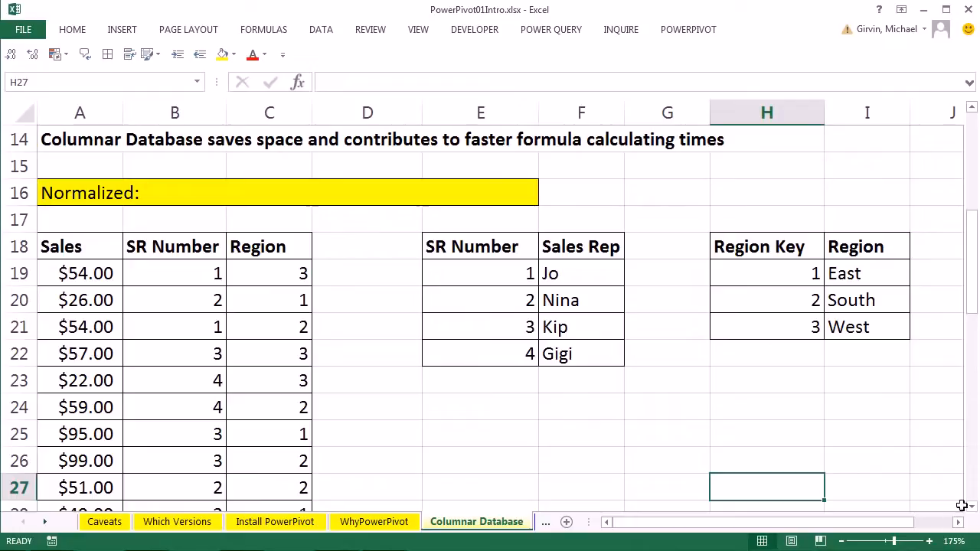
left_click(809, 432)
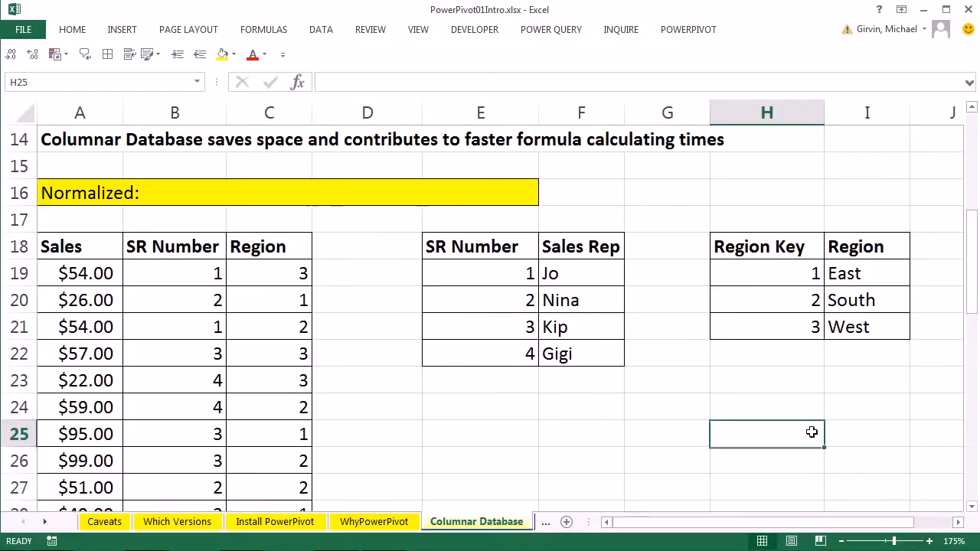
- Examine the PowerPivot Columnar example, comparing the full sales table with its separate Sales, Sales Rep and Region columns
scroll(892, 444, "down", 1)
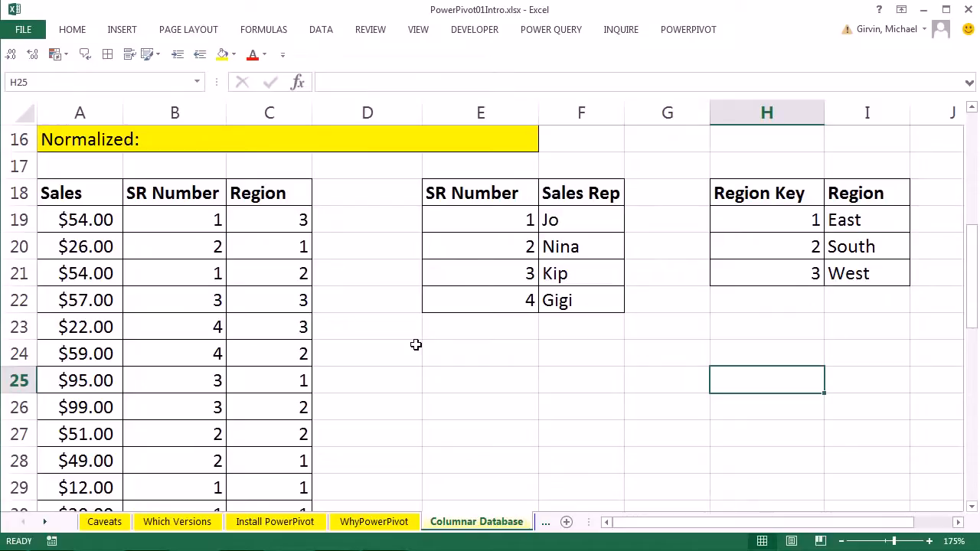
scroll(429, 351, "down", 5)
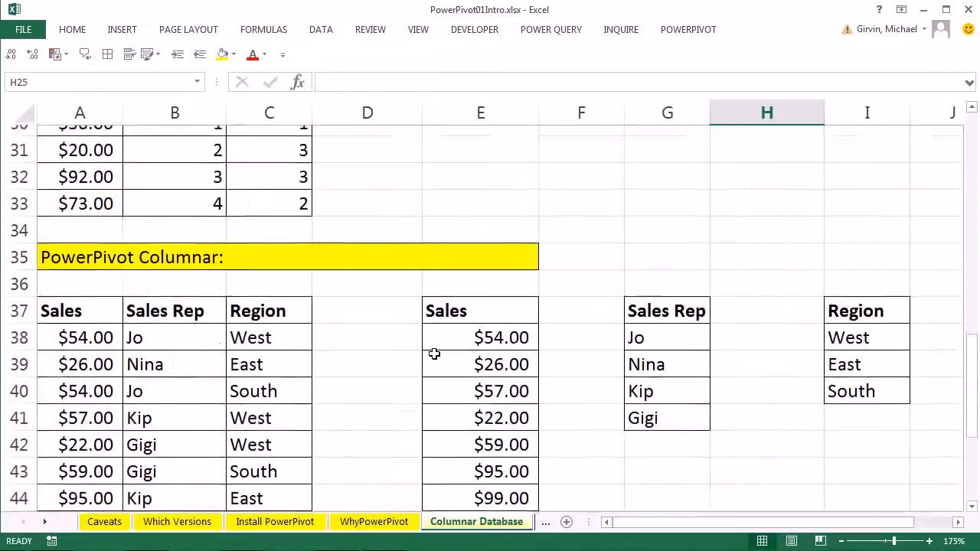
scroll(434, 353, "down", 1)
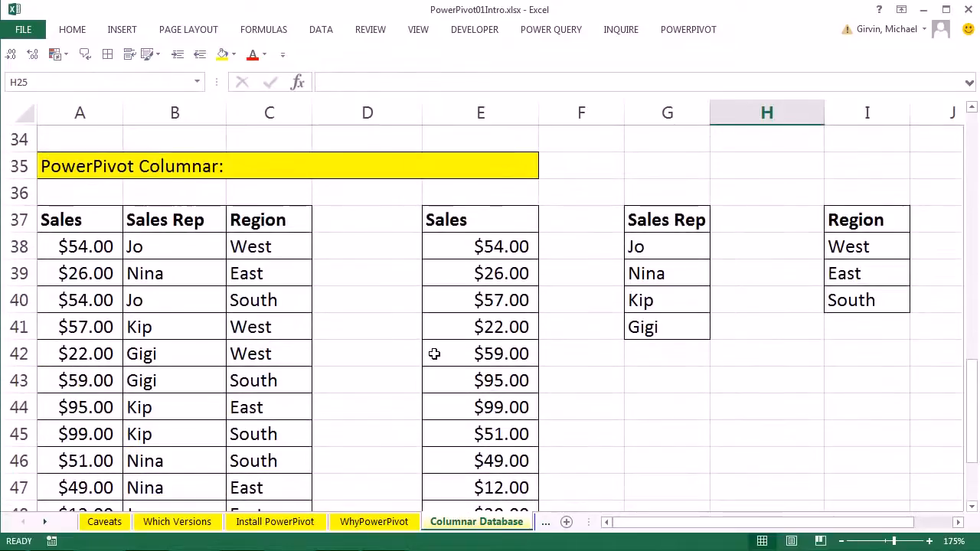
left_click(972, 506)
left_click(972, 507)
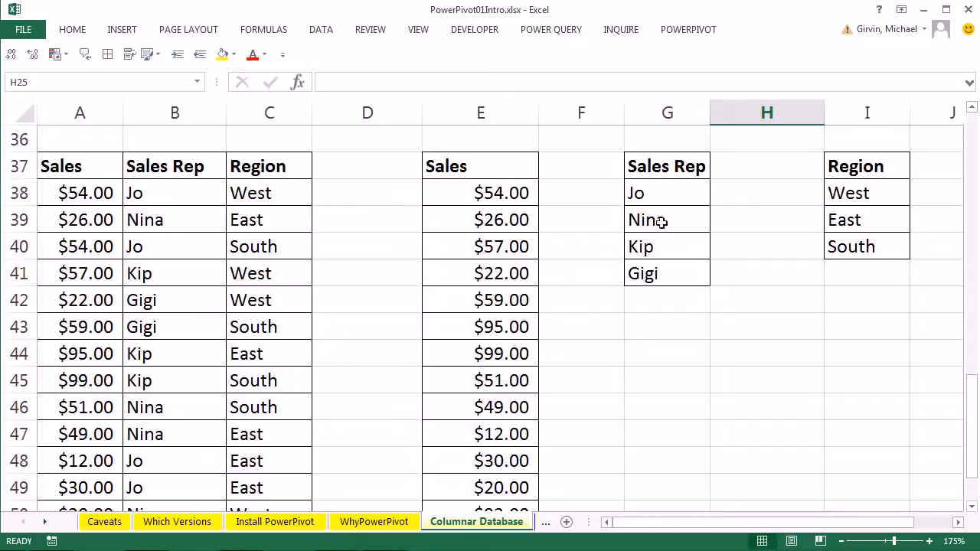
scroll(613, 303, "down", 1)
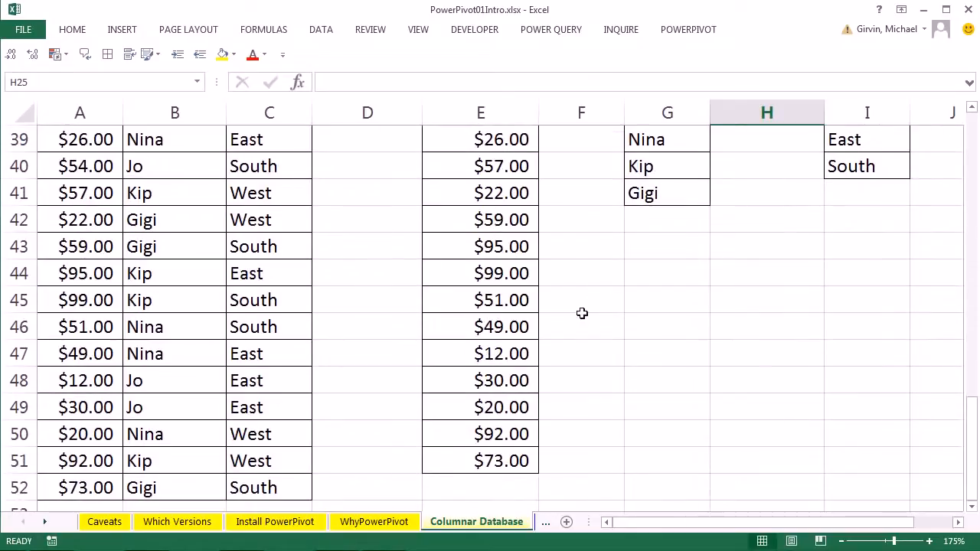
- View the WhyNotPowerPivot sheet and then the PowerPivot1stExample sheet to compare their product, sales rep and transaction tables
left_click(46, 525)
left_click(46, 525)
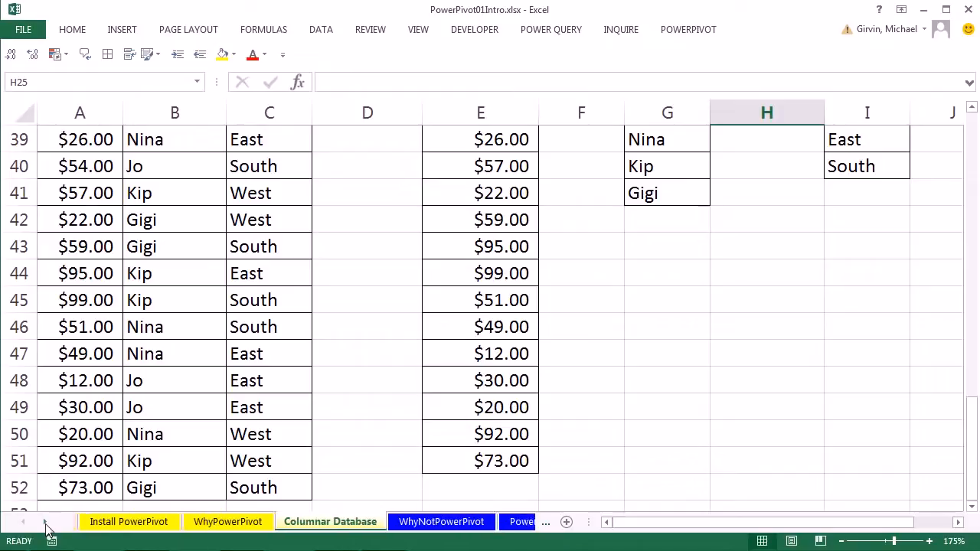
left_click(46, 525)
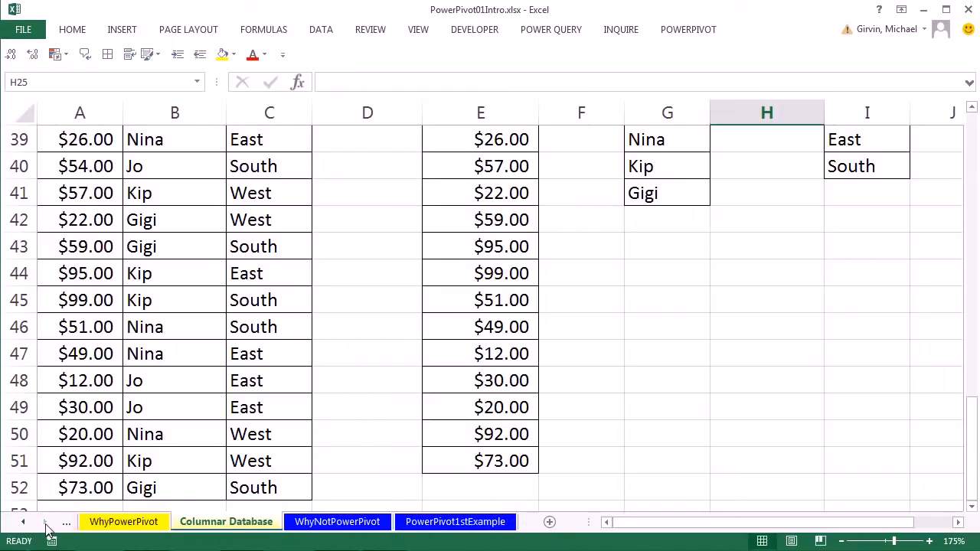
left_click(341, 526)
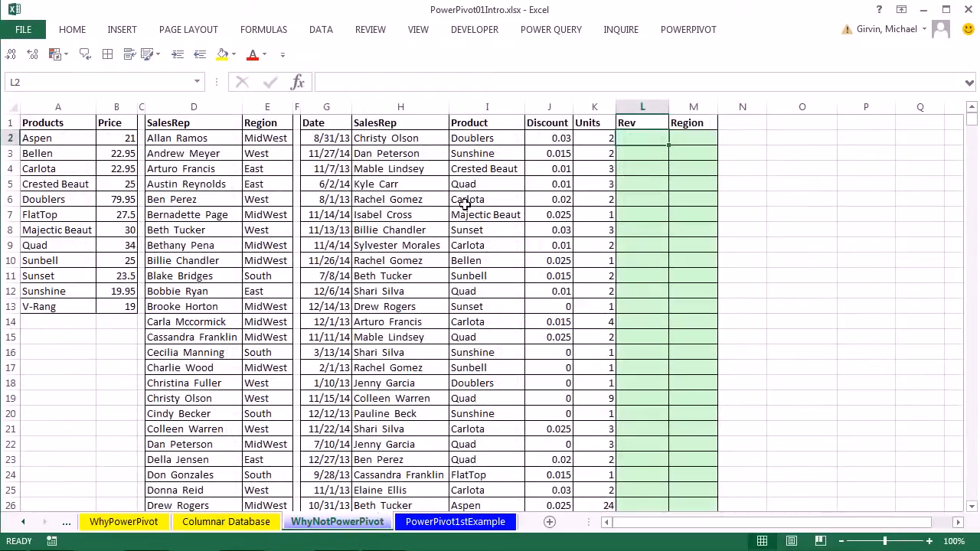
left_click(463, 524)
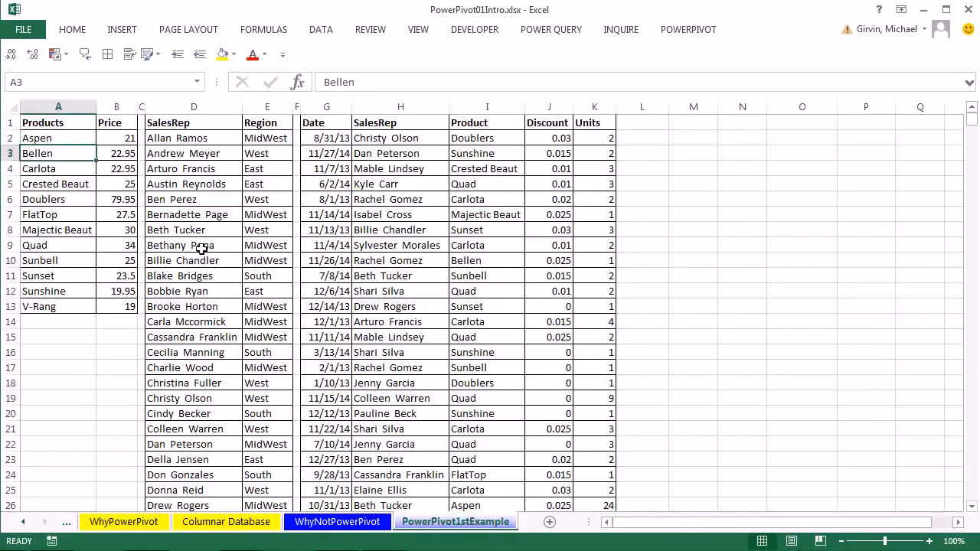
- On the WhyNotPowerPivot sheet, begin the Rev formula in L2 with =ROUND(VLOOKUP(I2,$A$2:$B$13,2,0 to look up the product price
left_click(331, 525)
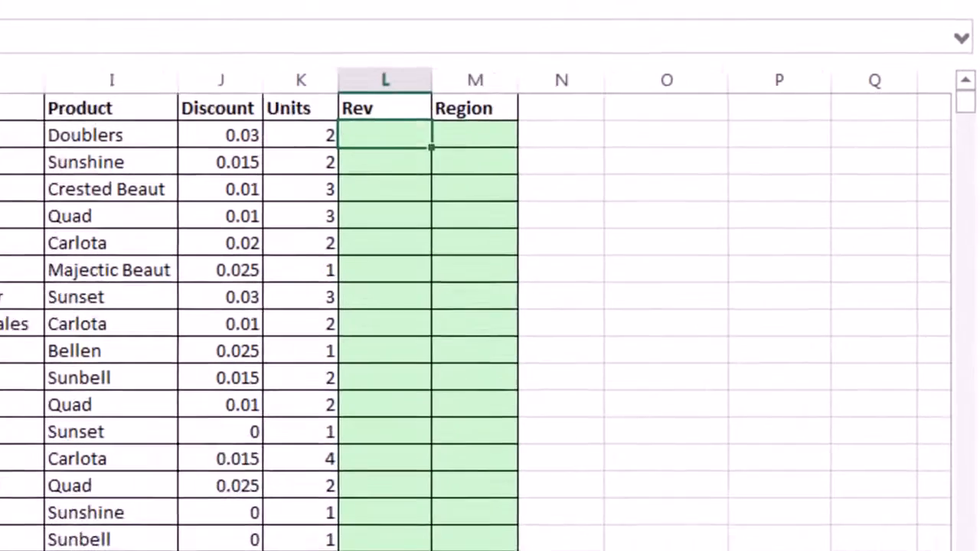
type("=round")
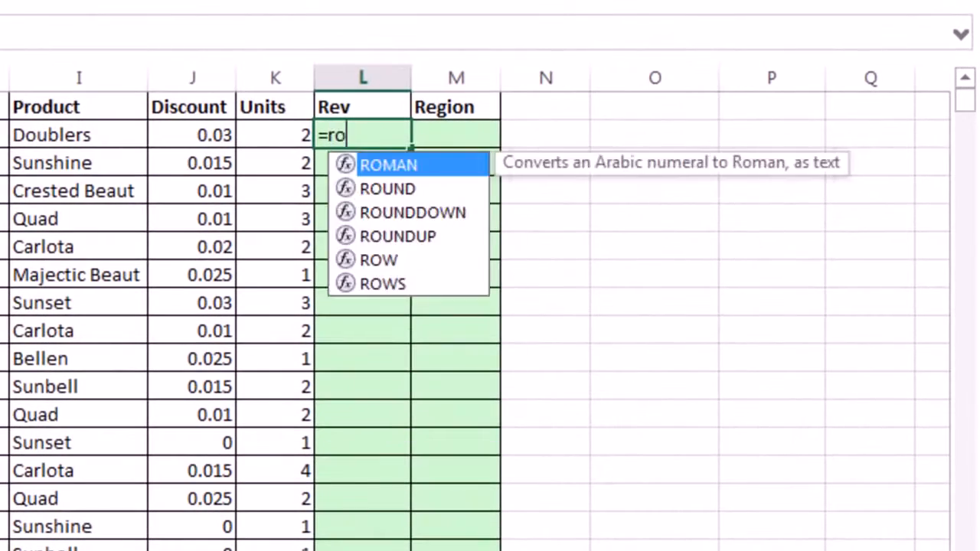
key("Tab")
type("vl")
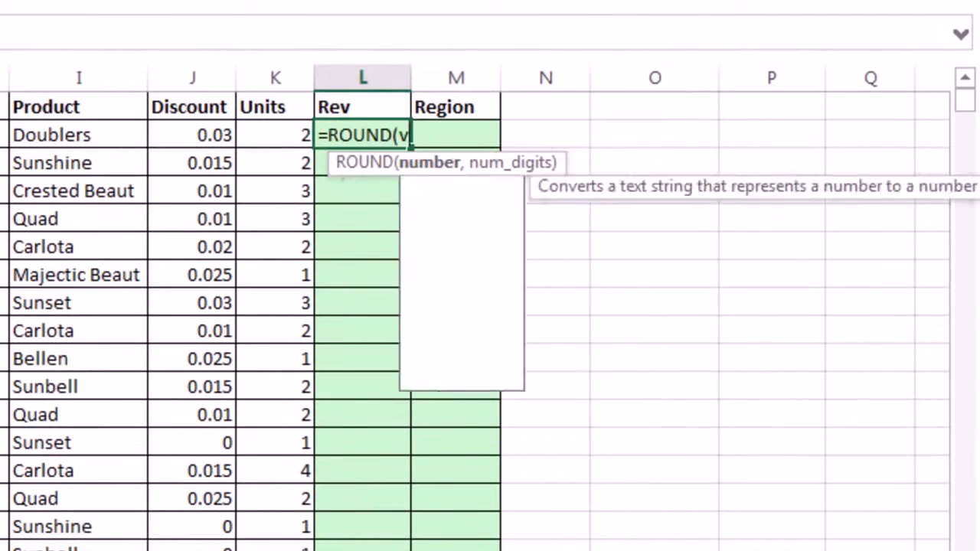
key("Tab")
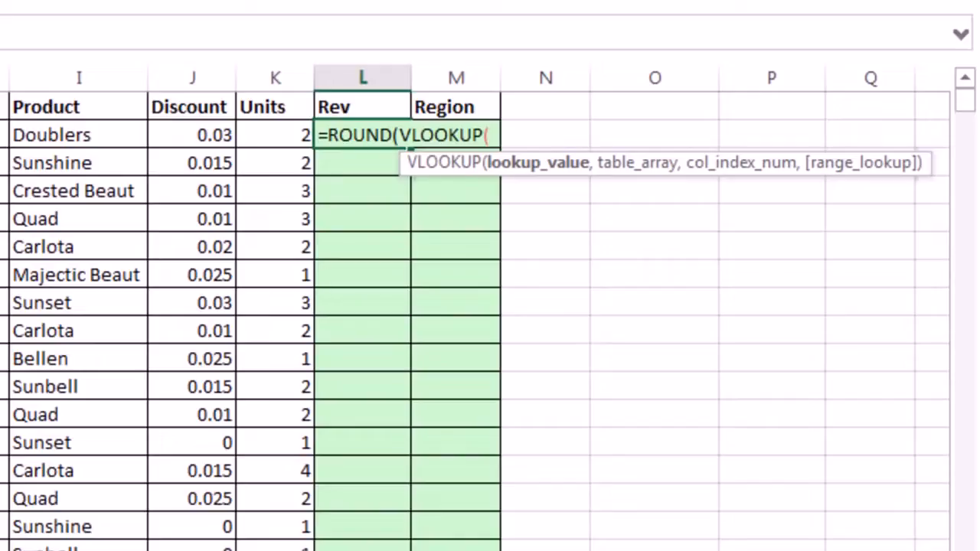
left_click(7, 136)
type(",")
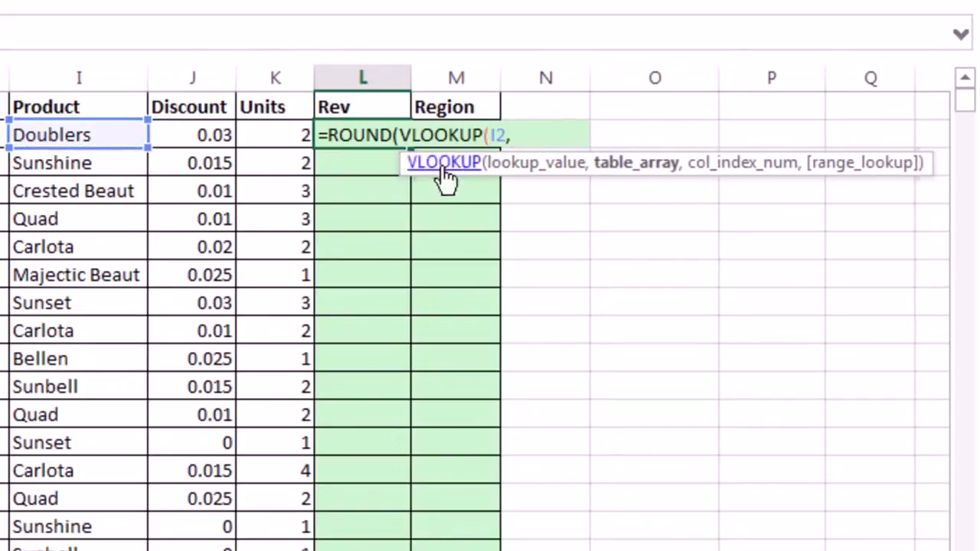
left_click_drag(47, 139, 107, 306)
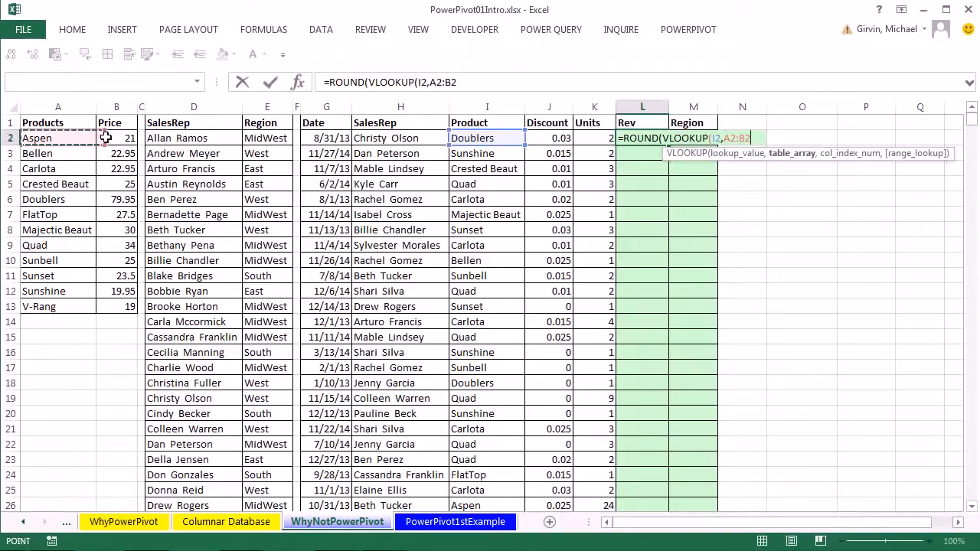
key("F4")
type(",2")
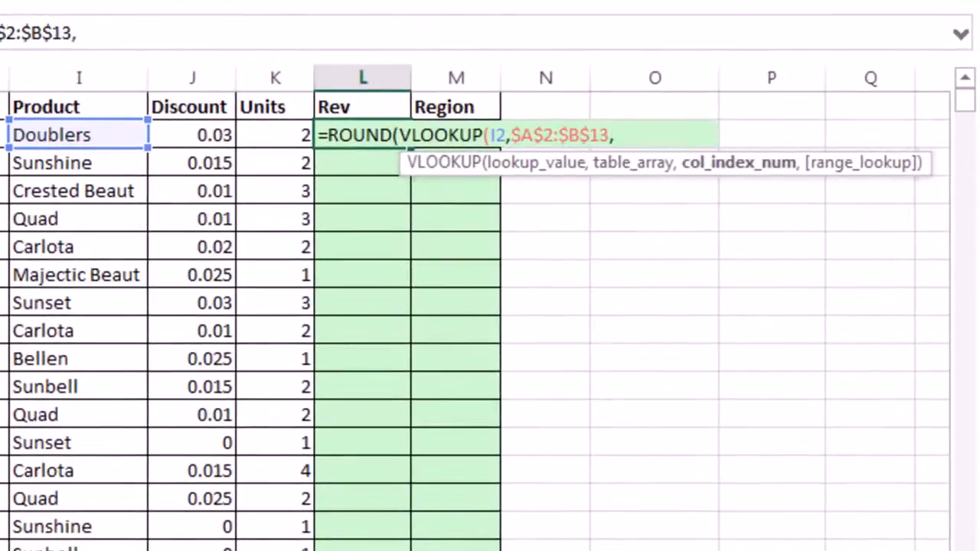
type(",0")
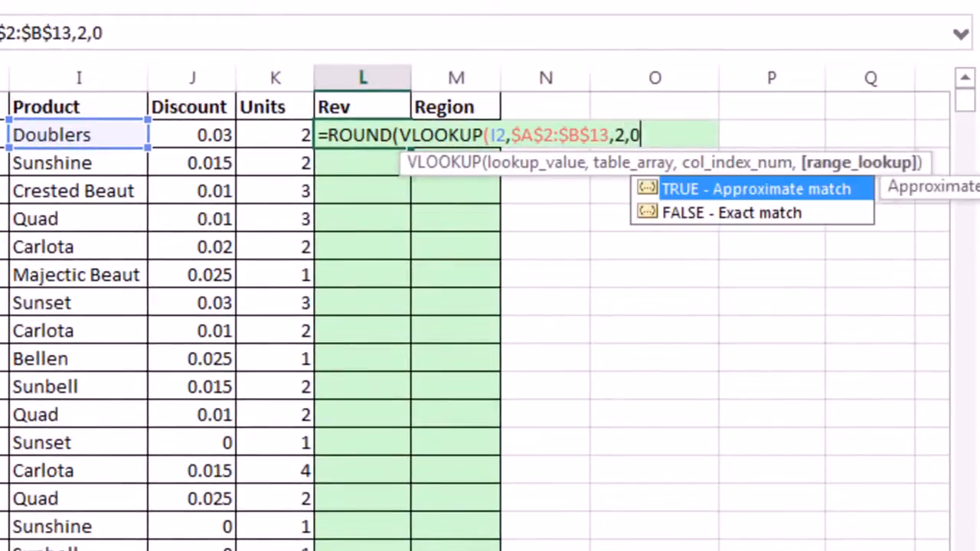
- Complete the L2 formula by multiplying the looked-up price by (1-J2) and K2, rounded to 2 decimals
type(")*(1-")
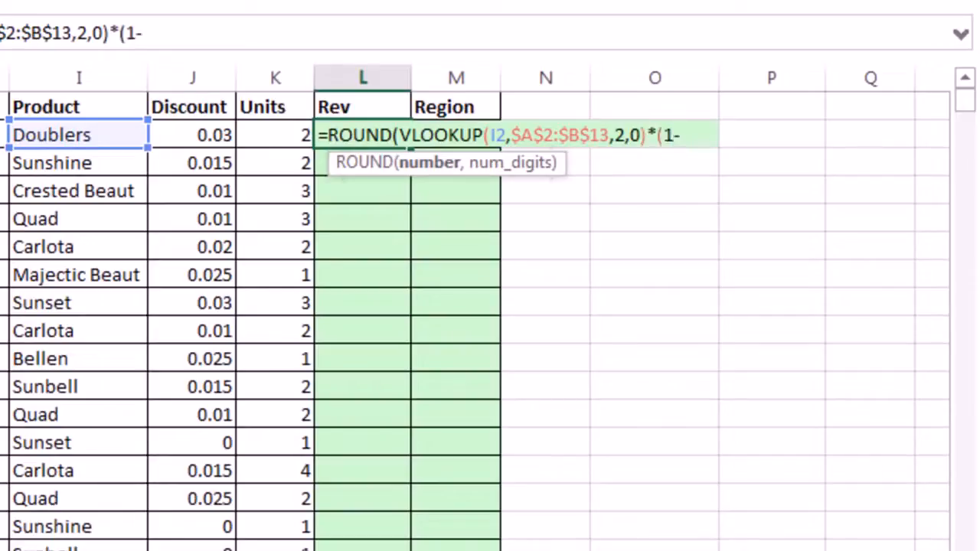
left_click(226, 135)
type(")*")
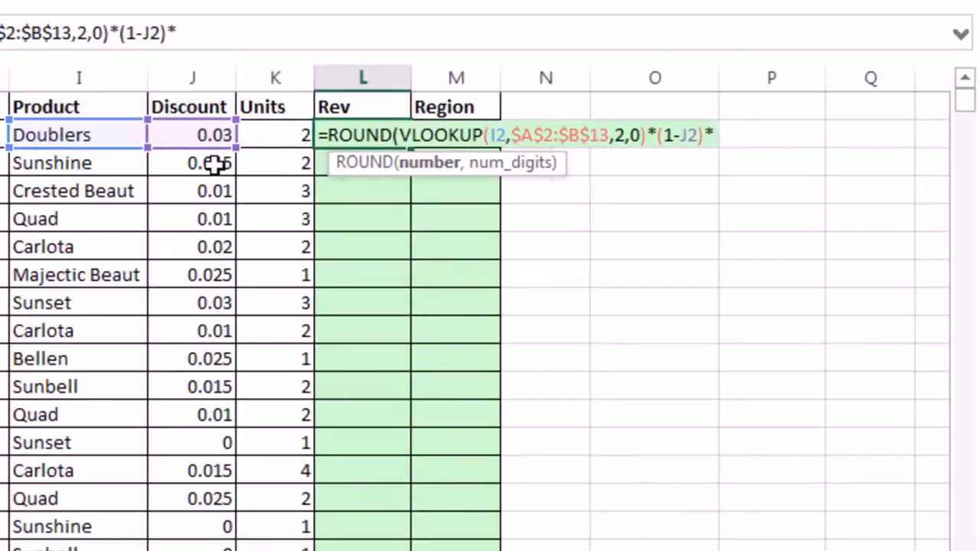
left_click(288, 127)
type(",2)")
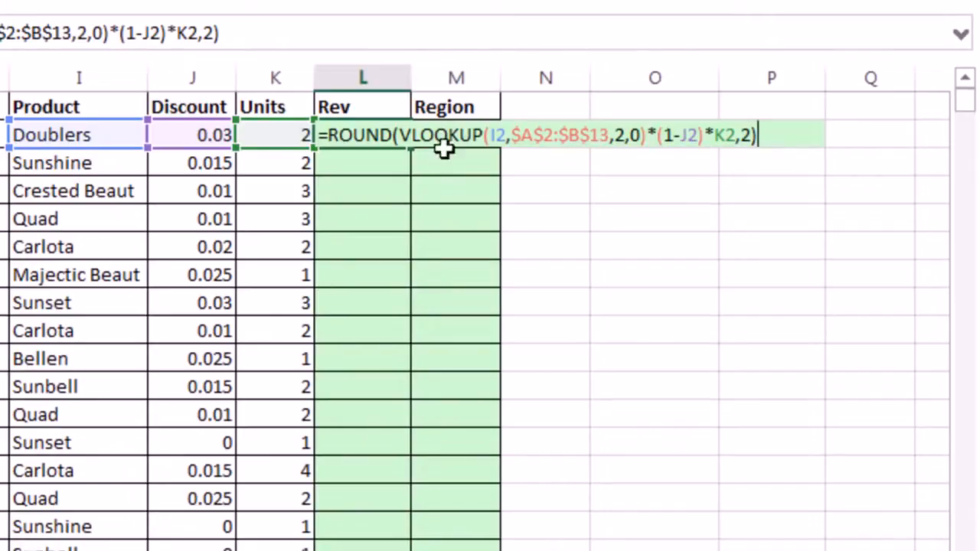
key("ctrl+Return")
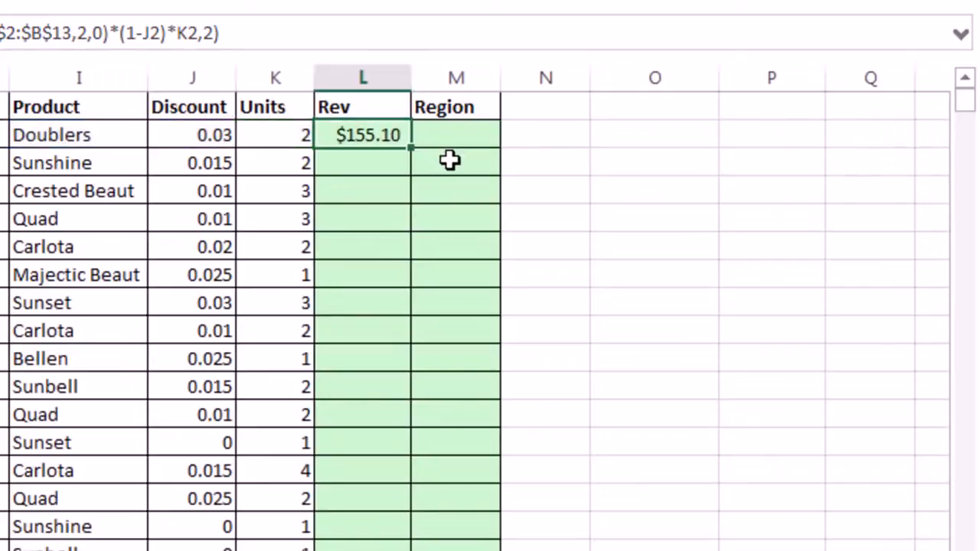
- Fill the Rev formula down the whole column and check the last row of the transaction table
double_click(411, 149)
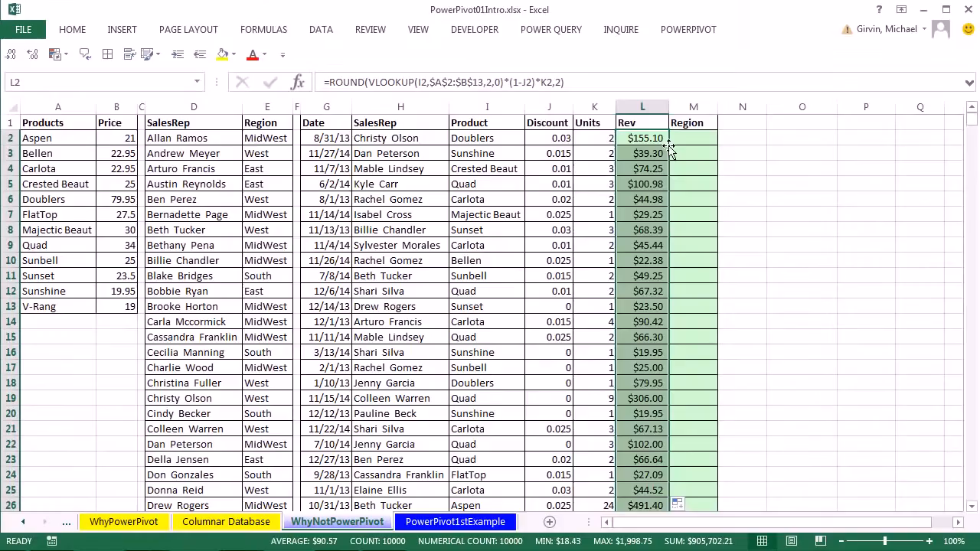
left_click(82, 195)
key("ctrl+Down")
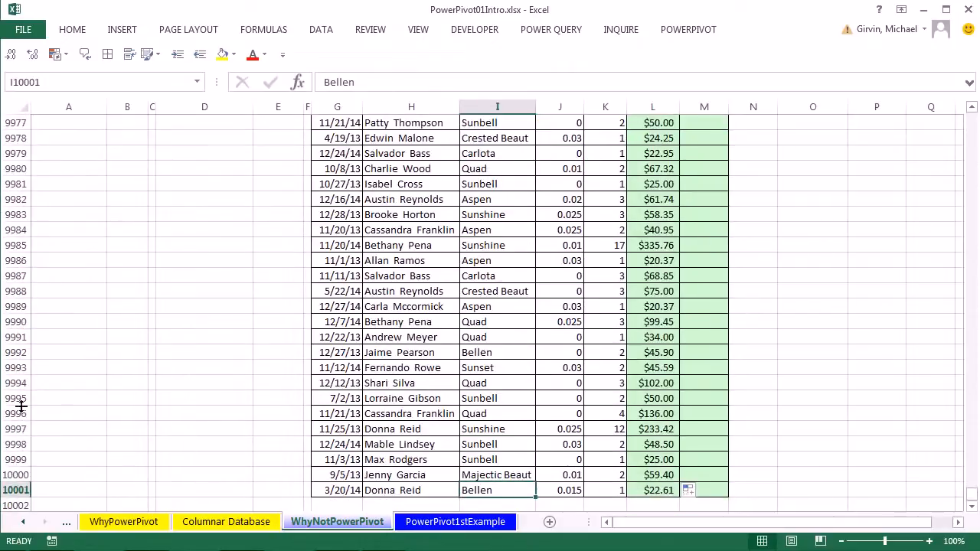
left_click_drag(972, 496, 971, 119)
left_click(641, 137)
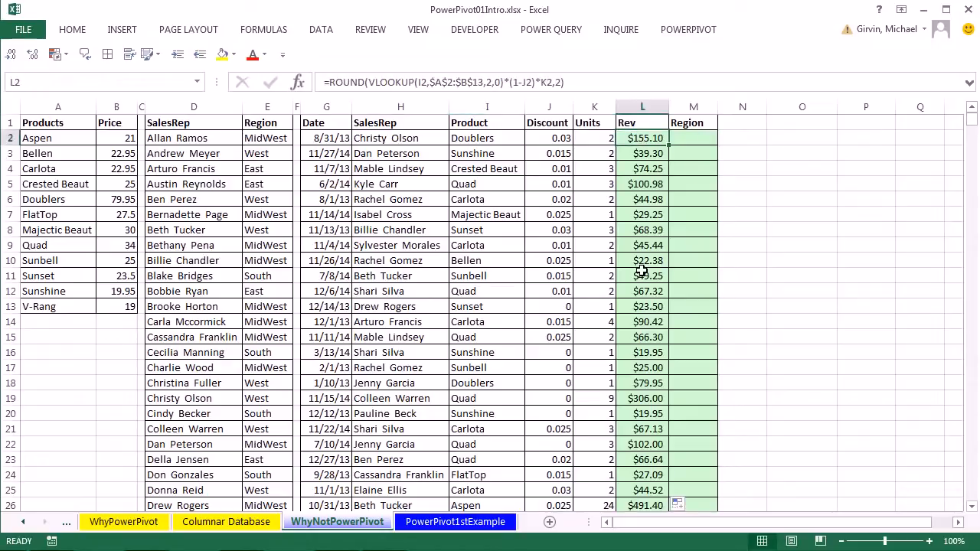
- Begin a VLOOKUP formula in M2 under Region, using the sales rep in H2 as the lookup value
left_click(692, 138)
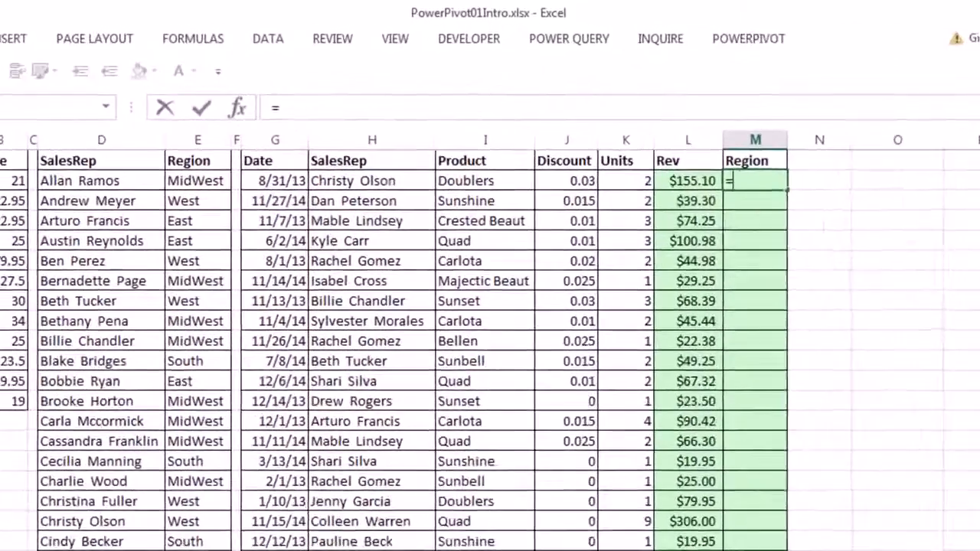
type("=vl")
key("Tab")
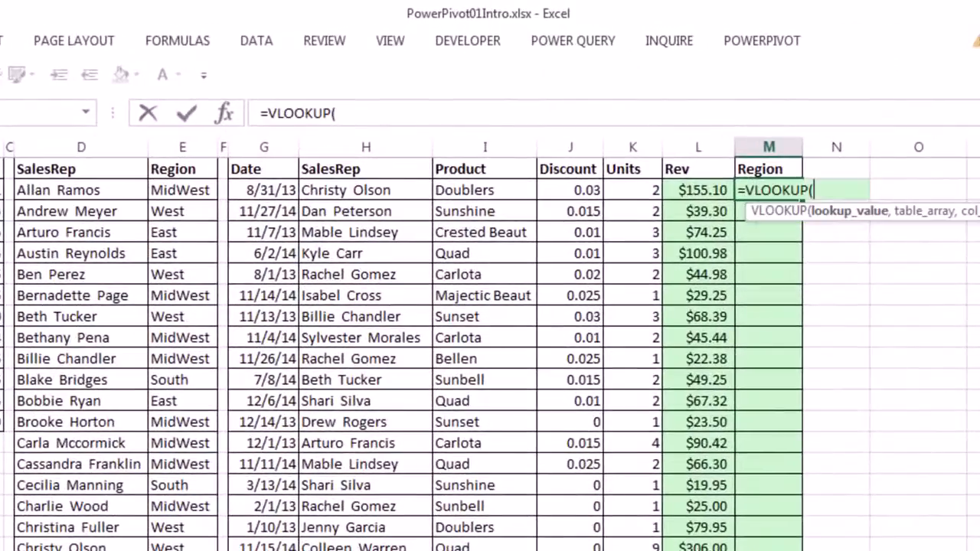
key("Left")
key("Left")
key("Left")
key("Left")
key("Left")
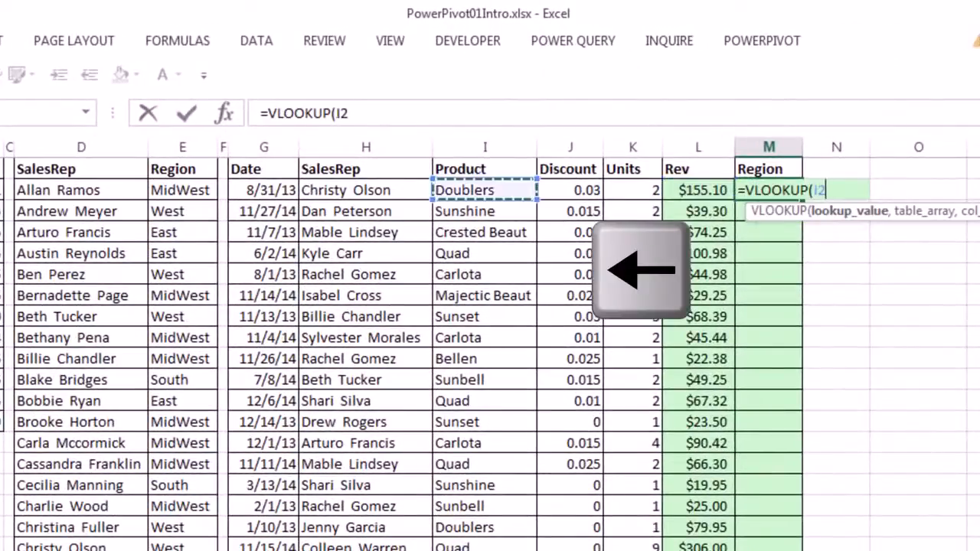
type(",")
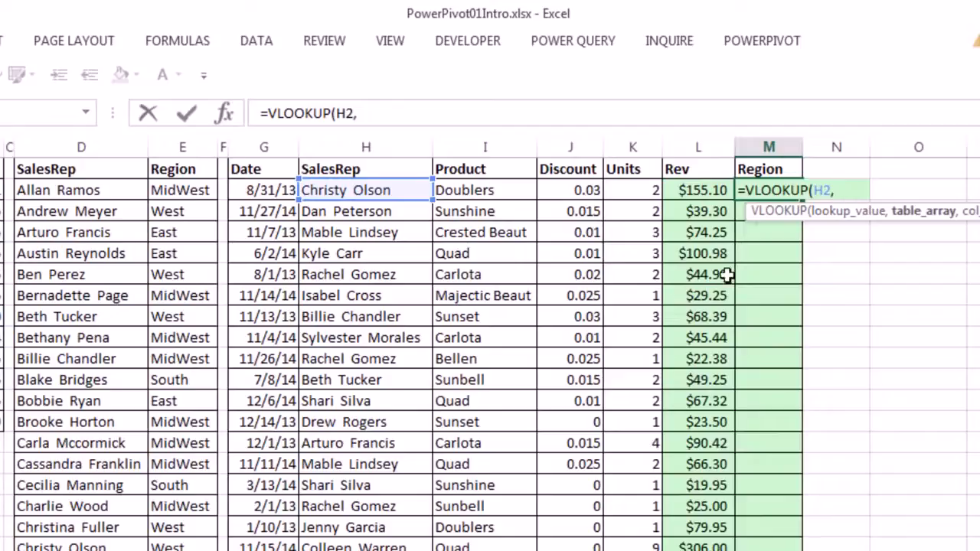
- Complete the Region lookup with table $D$2:$E$73, column 2 and exact match 0, and fill it down the column
left_click(46, 190)
key("ctrl+shift+Right")
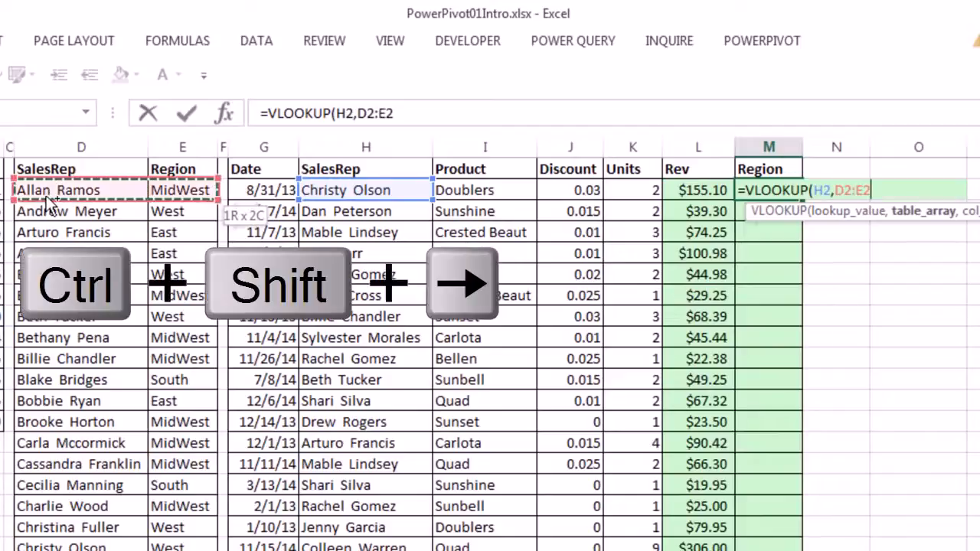
key("ctrl+shift+Down")
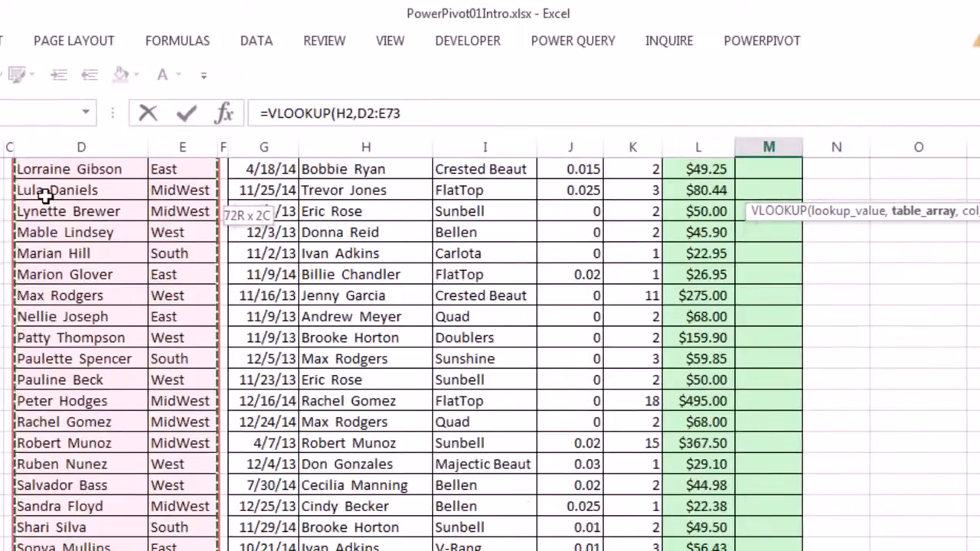
key("F4")
type(",")
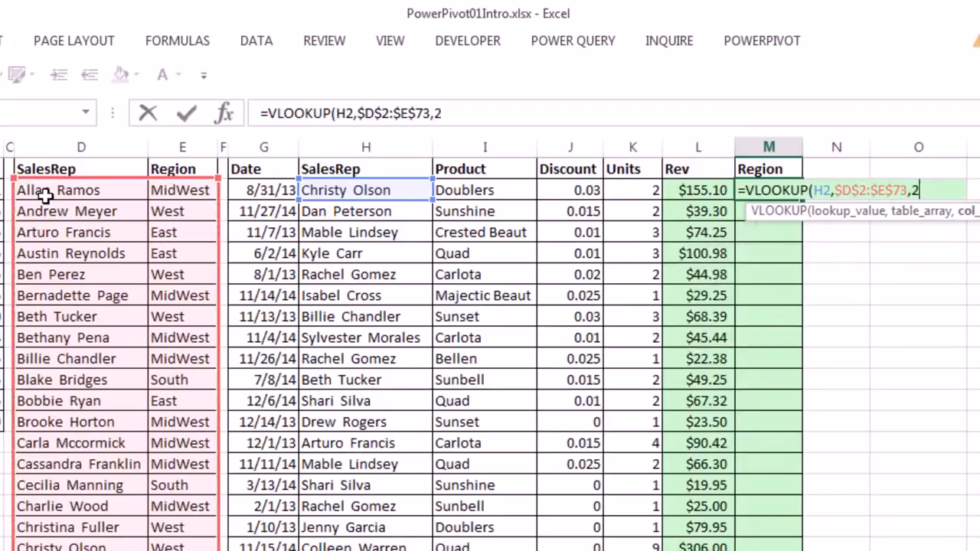
type("2,0)")
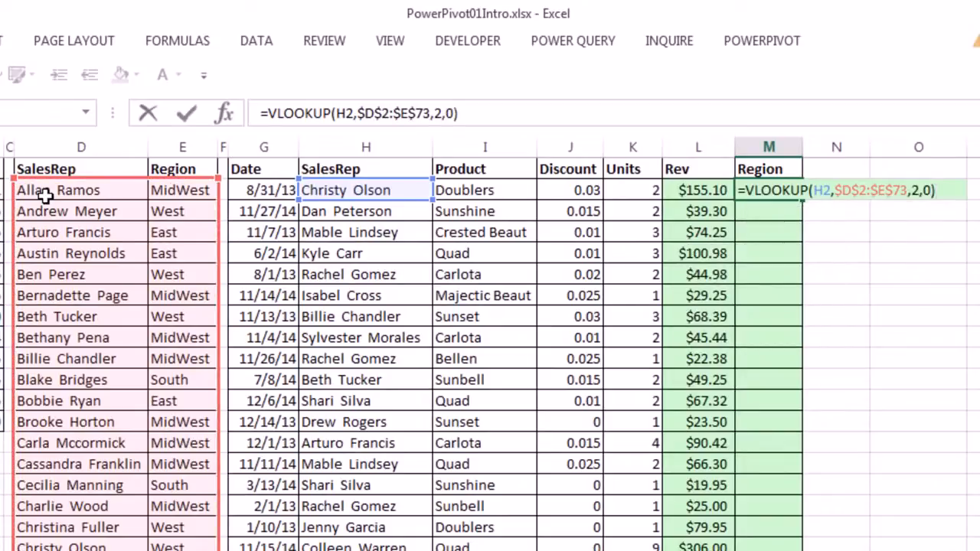
key("ctrl+Return")
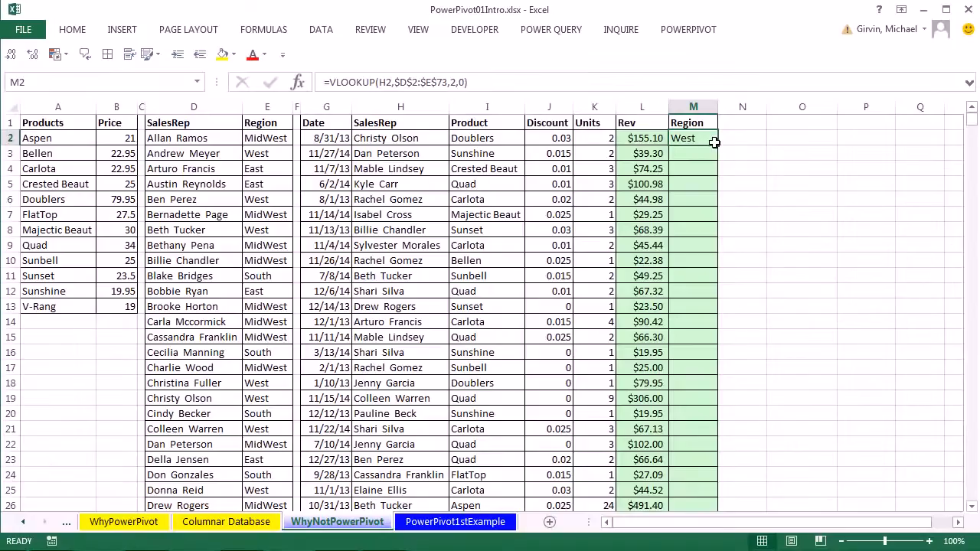
double_click(713, 142)
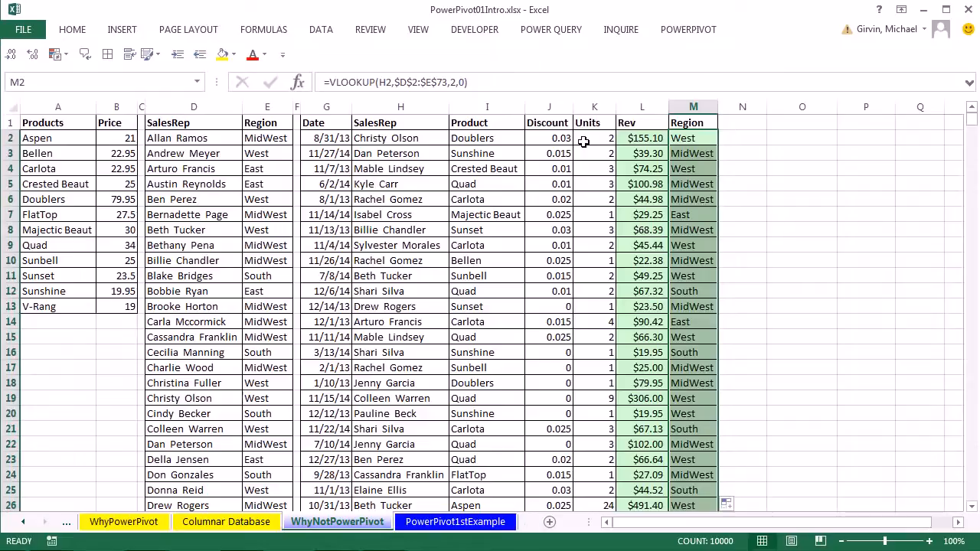
- Create a PivotTable from the transaction table G1:M10001, placed on the existing worksheet at cell O1
left_click(536, 144)
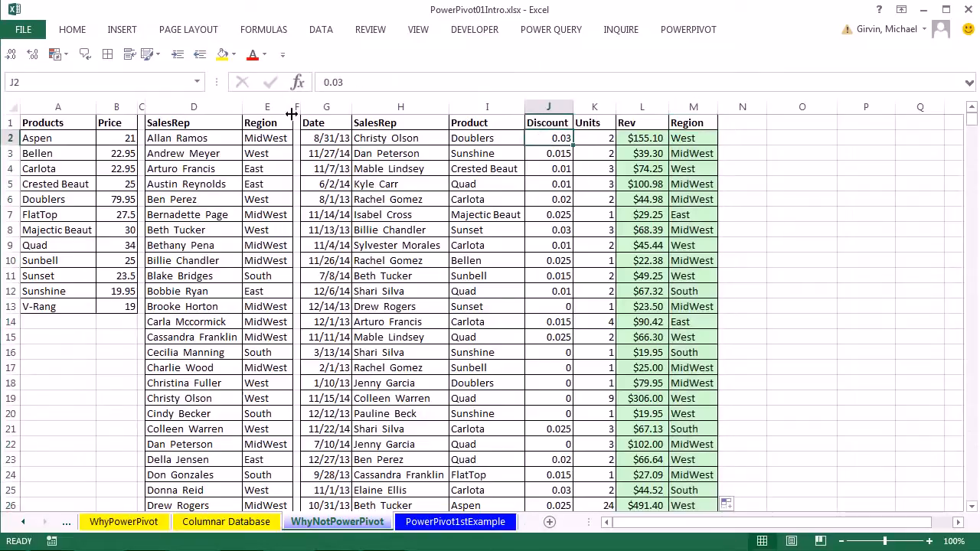
key("alt")
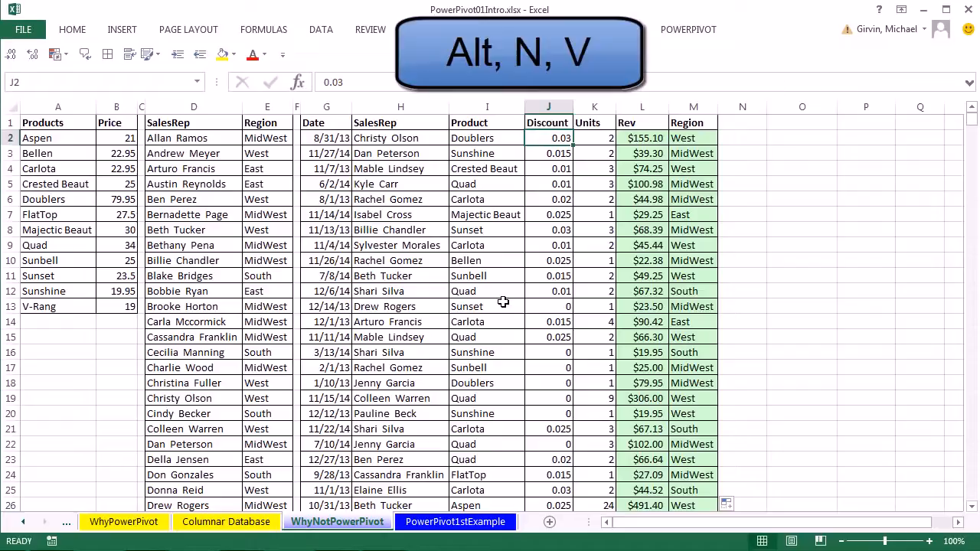
key("n")
key("v")
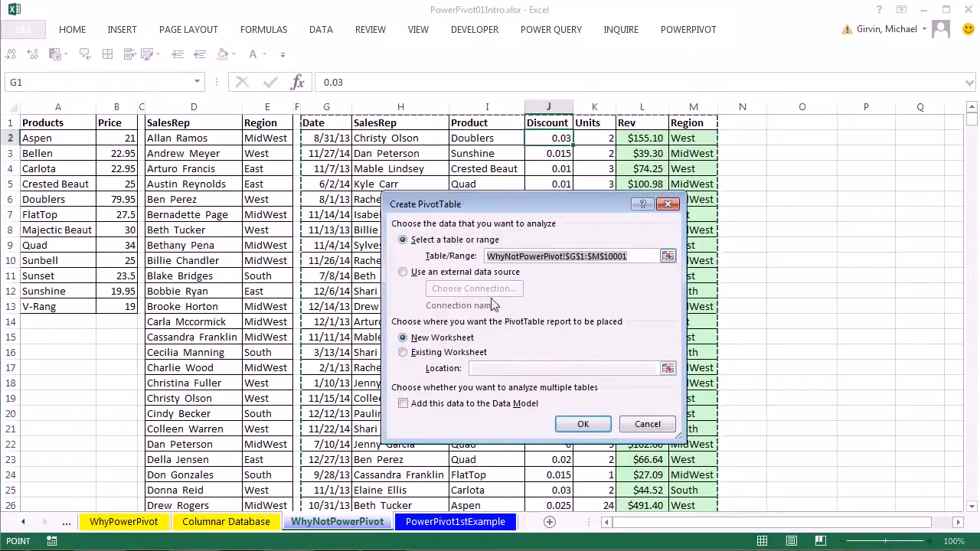
left_click(404, 352)
left_click(498, 367)
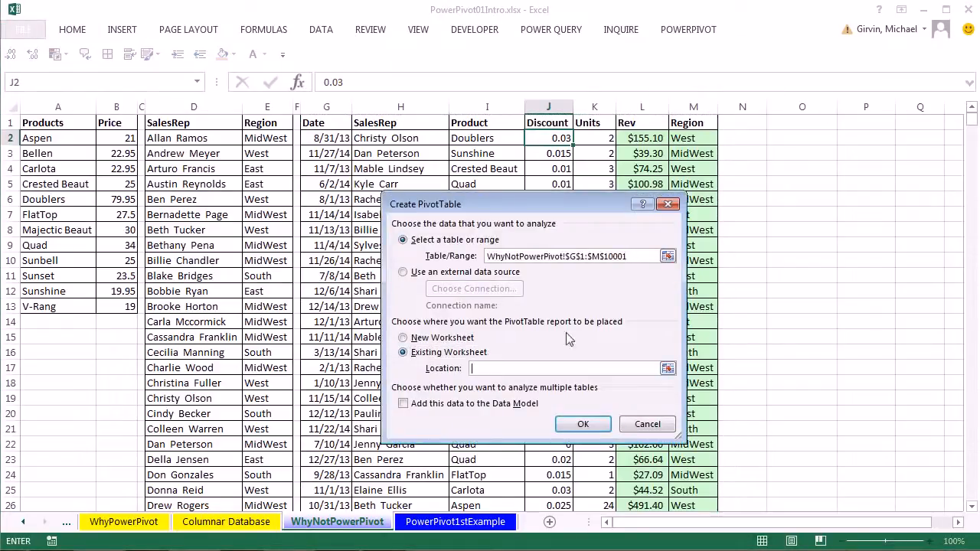
left_click(780, 121)
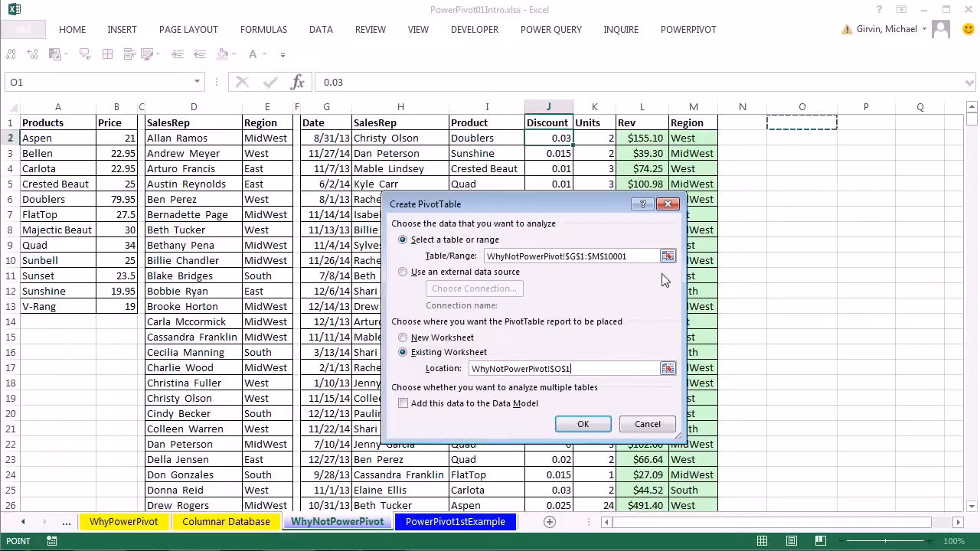
left_click(584, 424)
- Build the PivotTable with Region as rows and the sum of Rev as values, moving the field list clear of the report
left_click(957, 522)
left_click(957, 522)
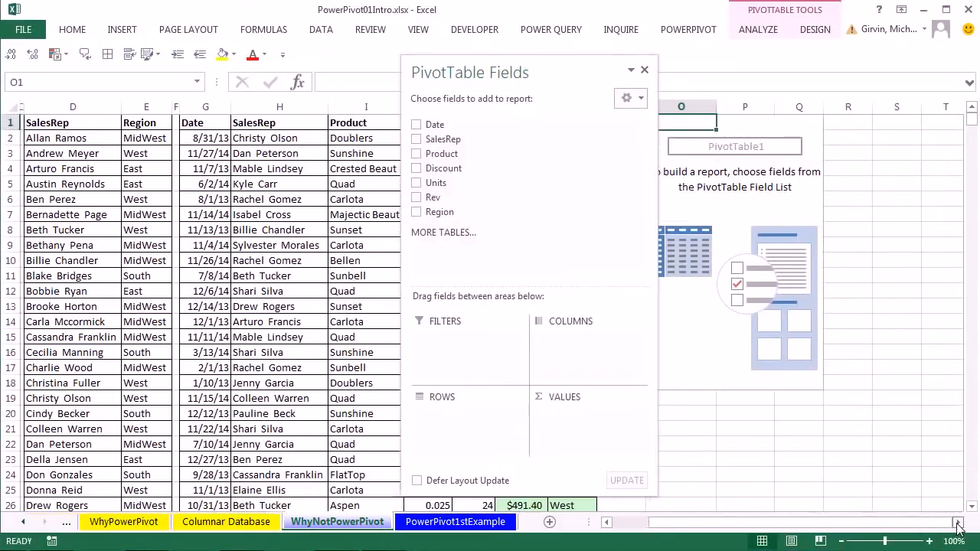
left_click(957, 522)
left_click(957, 522)
left_click(957, 522)
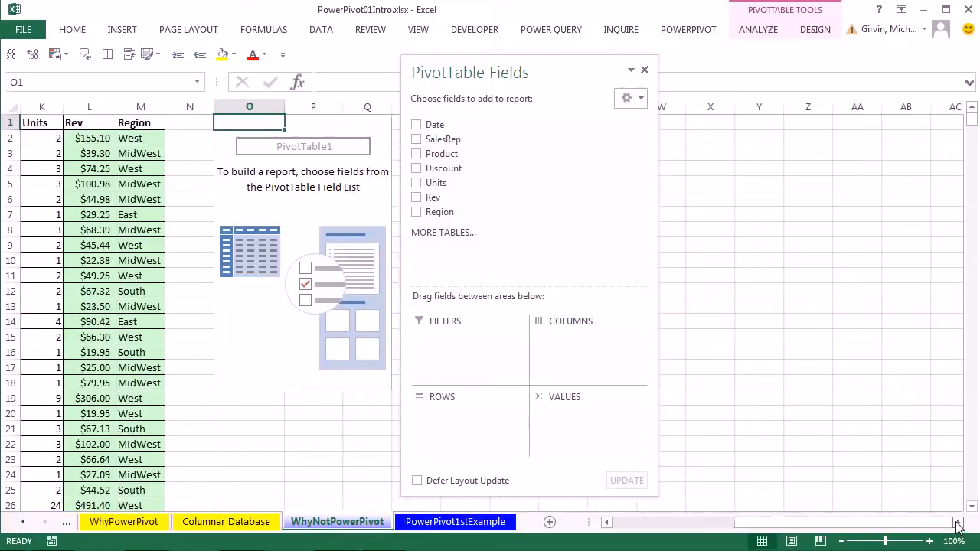
left_click(957, 522)
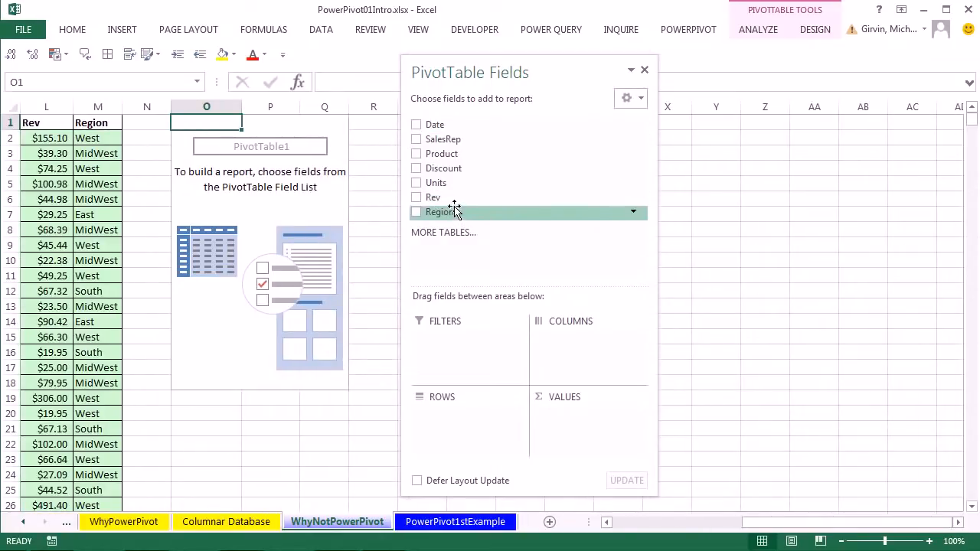
left_click_drag(449, 212, 474, 429)
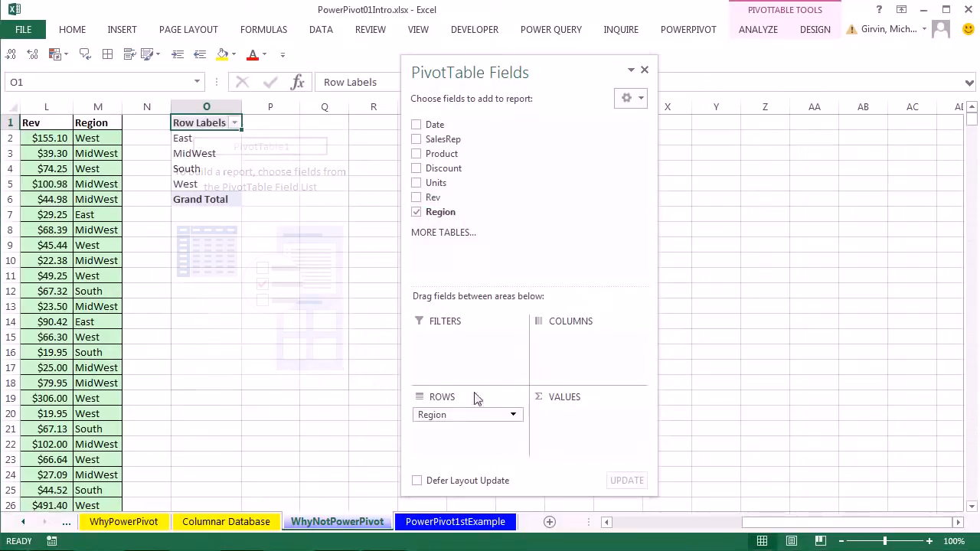
left_click_drag(433, 197, 574, 417)
left_click_drag(440, 71, 552, 74)
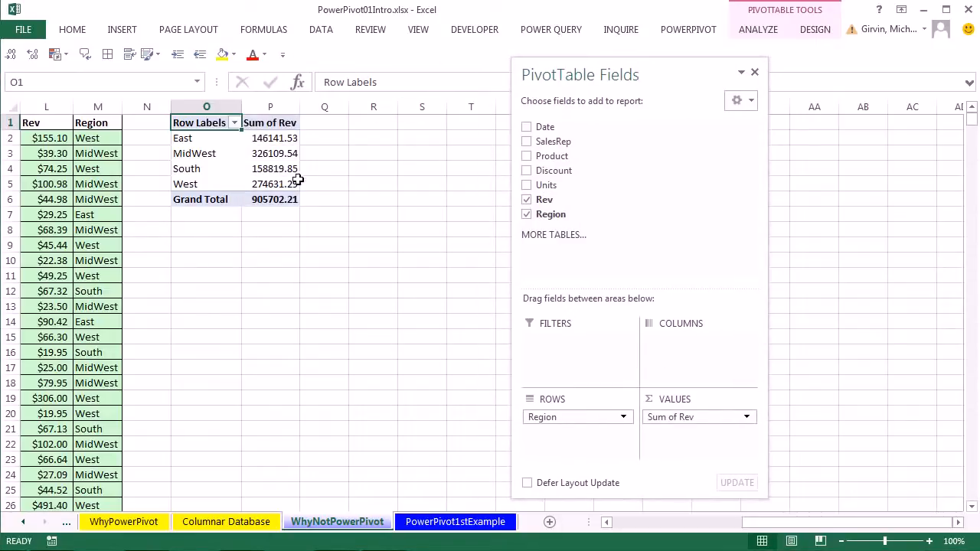
- Close the PivotTable field list and deselect the report, bringing the source tables and the report into view together
left_click(606, 522)
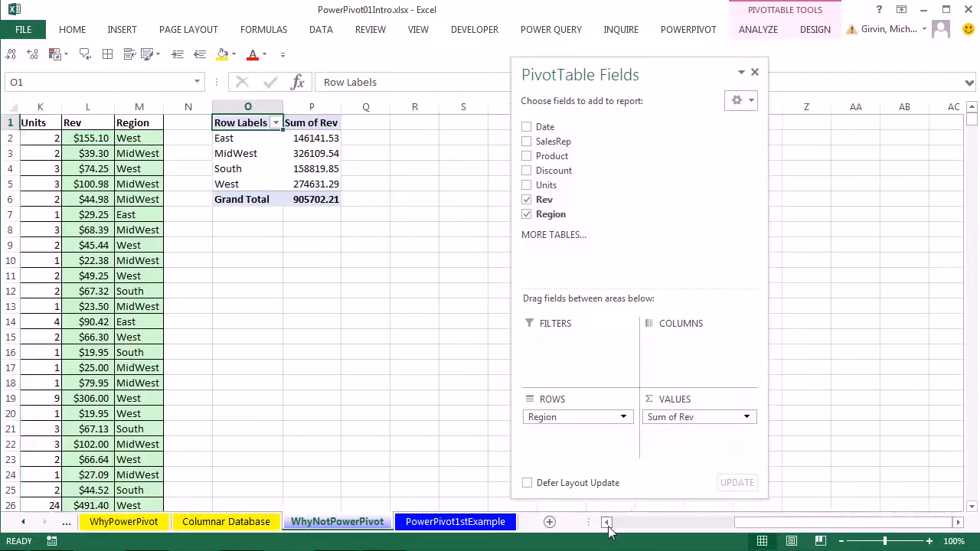
left_click(606, 522)
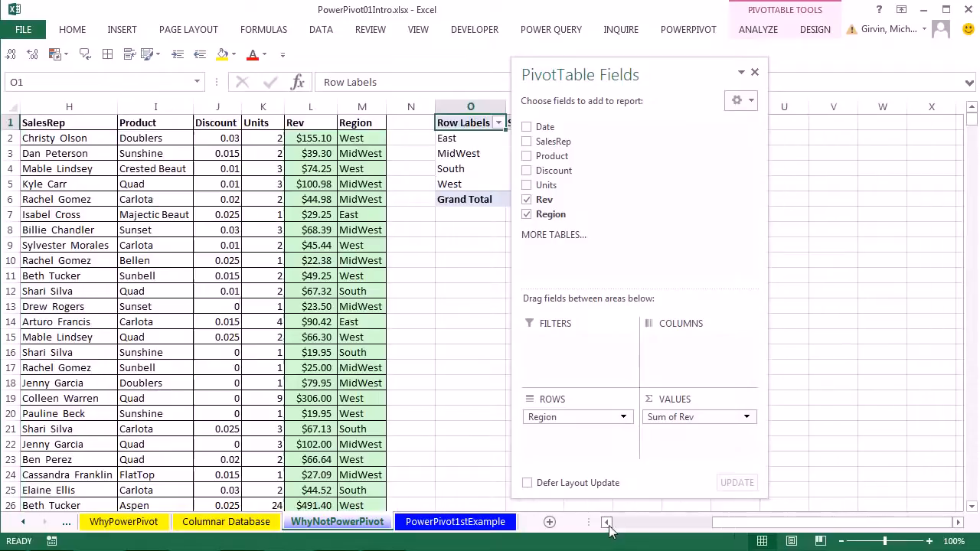
left_click(956, 522)
left_click(957, 522)
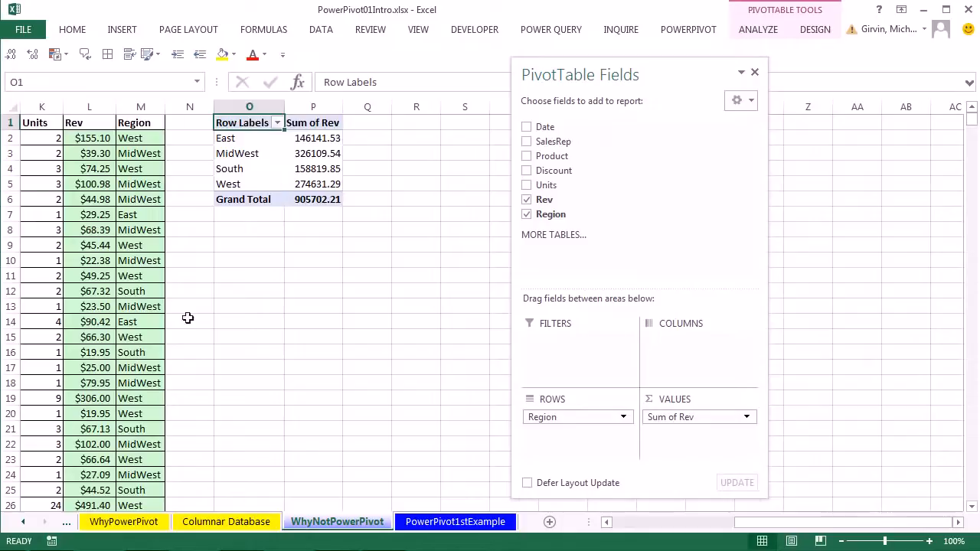
left_click_drag(758, 525, 731, 525)
left_click(754, 72)
left_click(829, 263)
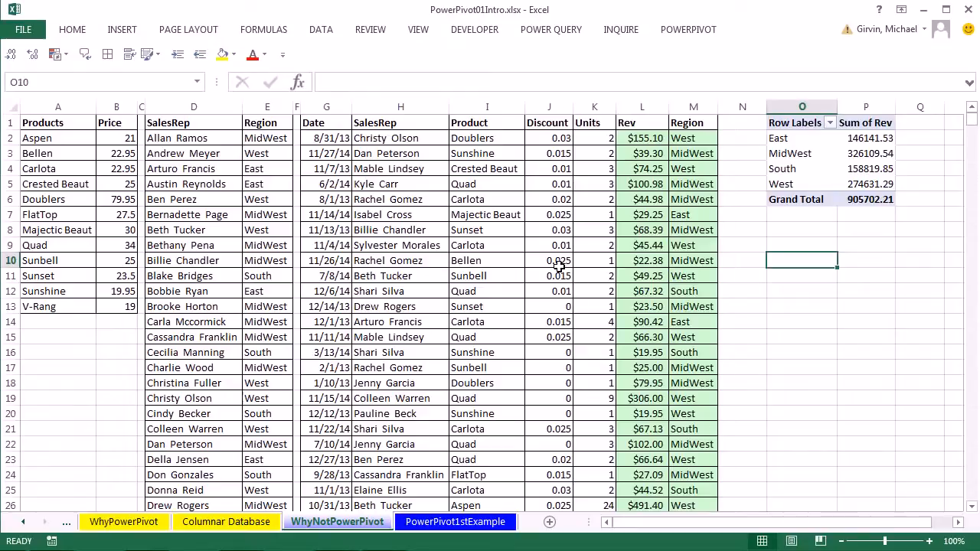
- On the PowerPivot1stExample sheet, widen the empty separator columns C and F equally
left_click(468, 527)
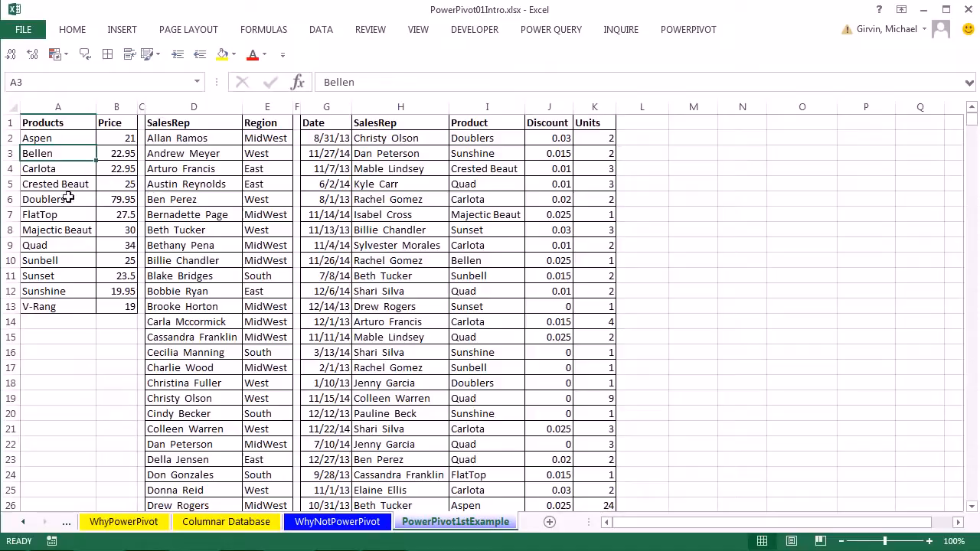
left_click(295, 107)
left_click(142, 108, "ctrl")
left_click_drag(143, 108, 167, 108)
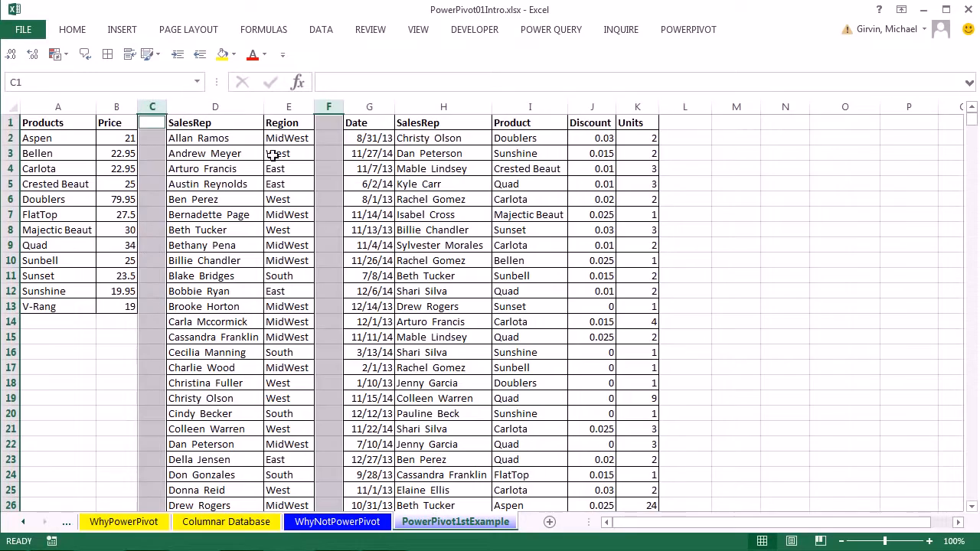
- Convert the Products and Price range in columns A and B into an Excel table with headers
left_click(68, 153)
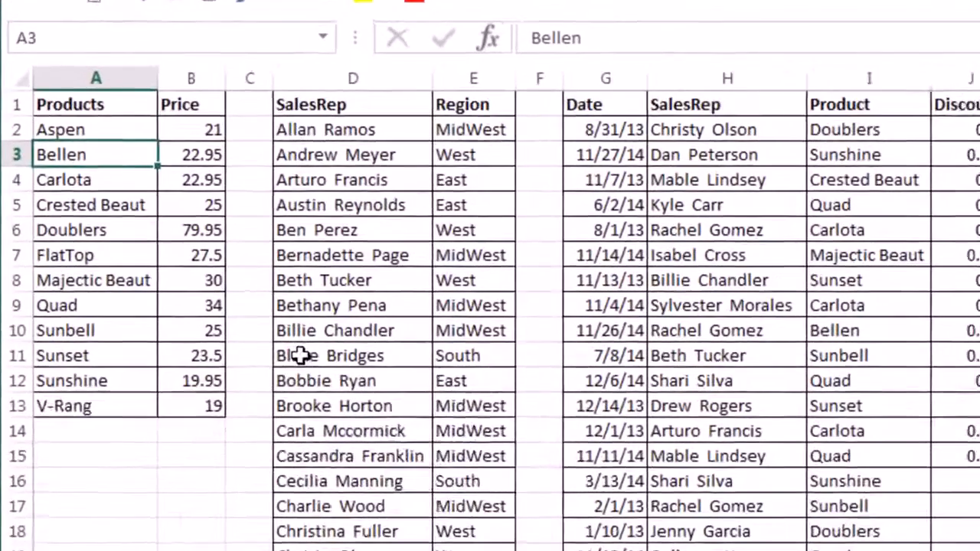
key("ctrl+t")
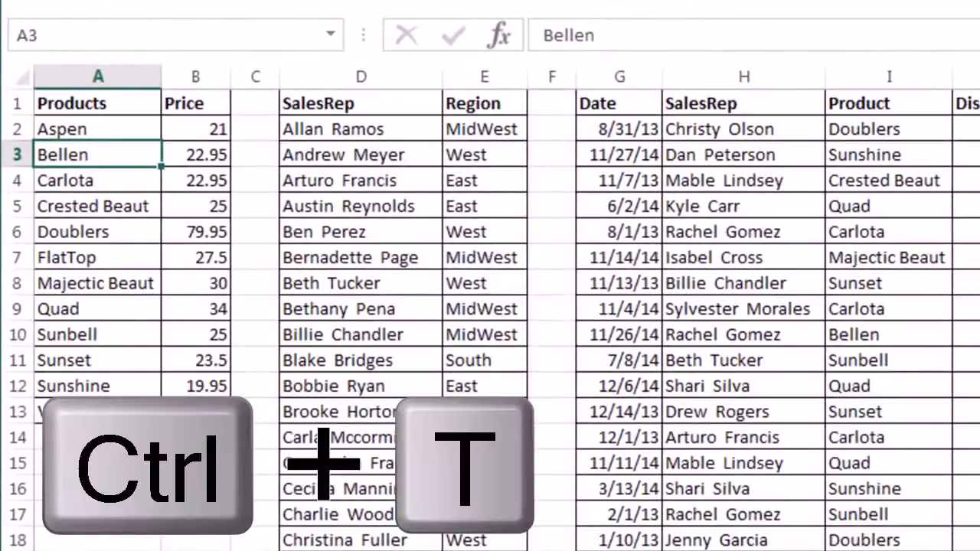
key("Return")
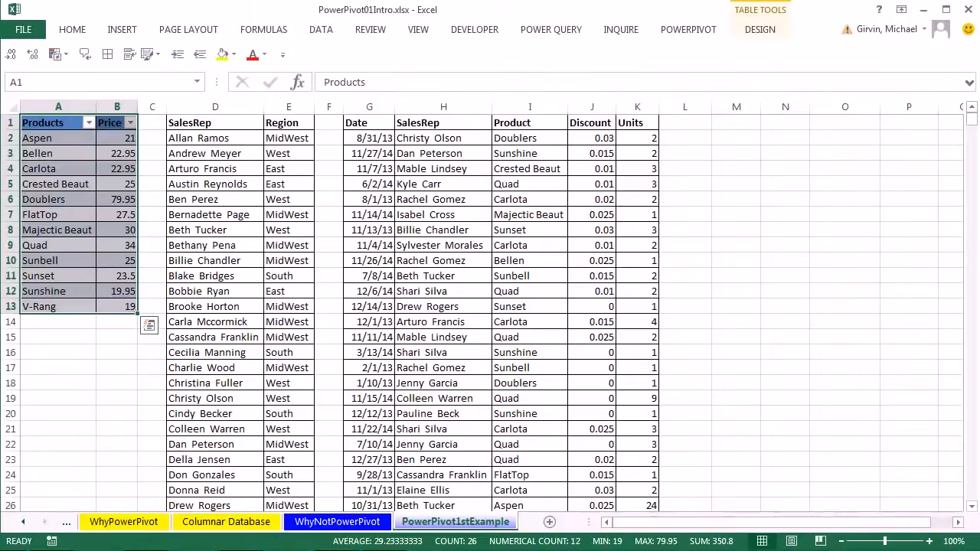
- Name the product price table dProducts
left_click(750, 32)
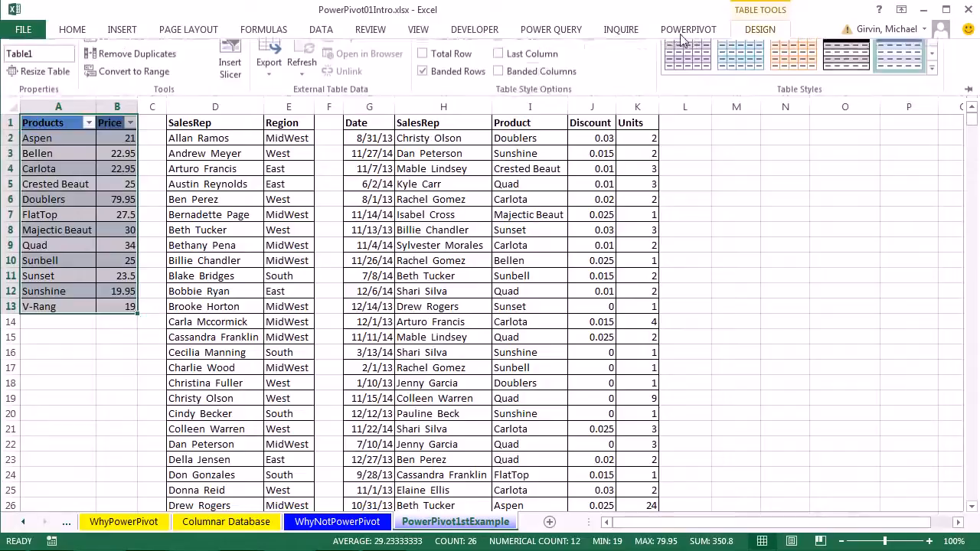
left_click(68, 269)
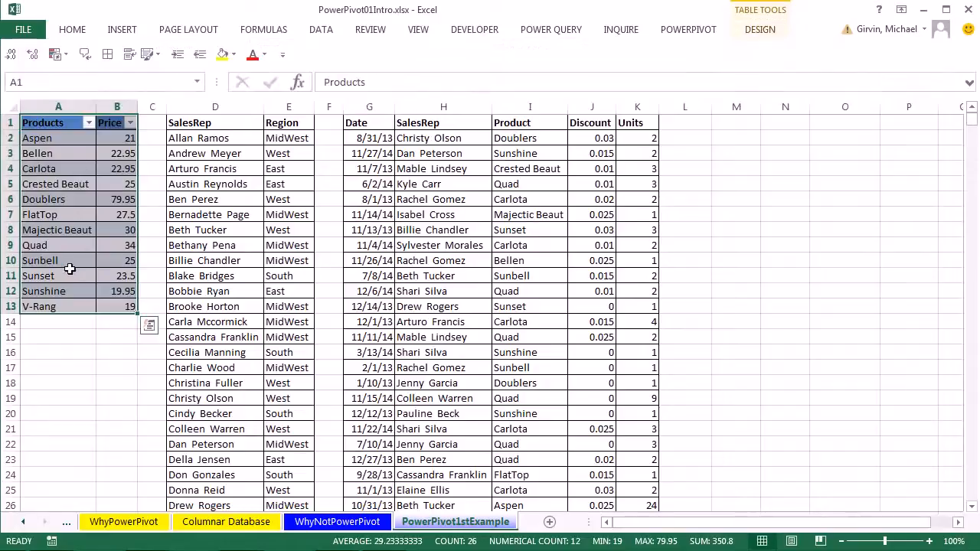
key("alt")
key("j")
key("t")
key("a")
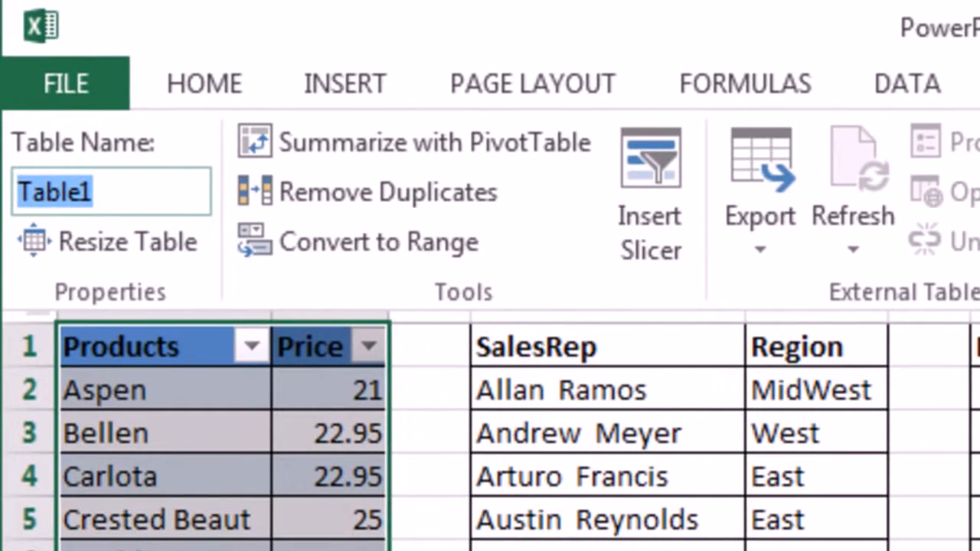
type("dPro")
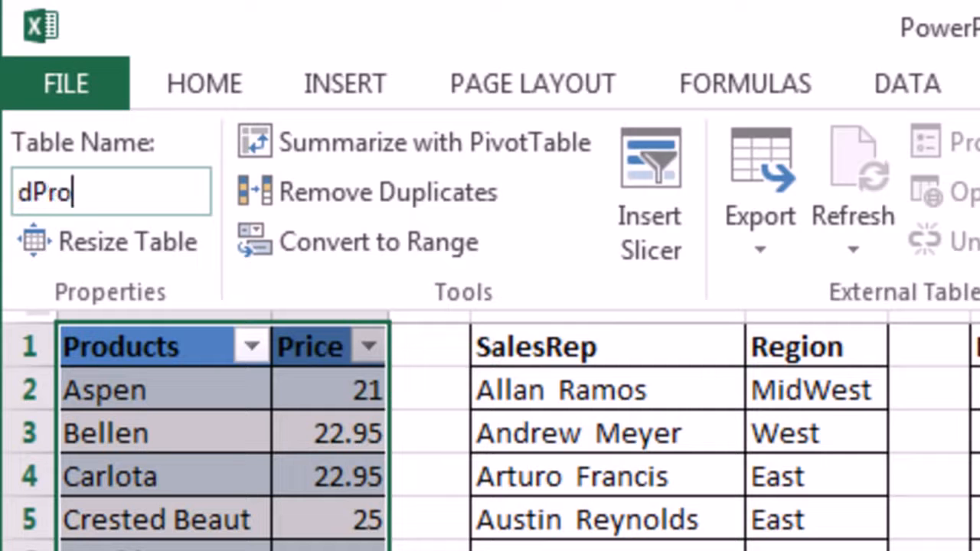
type("ducts")
key("Return")
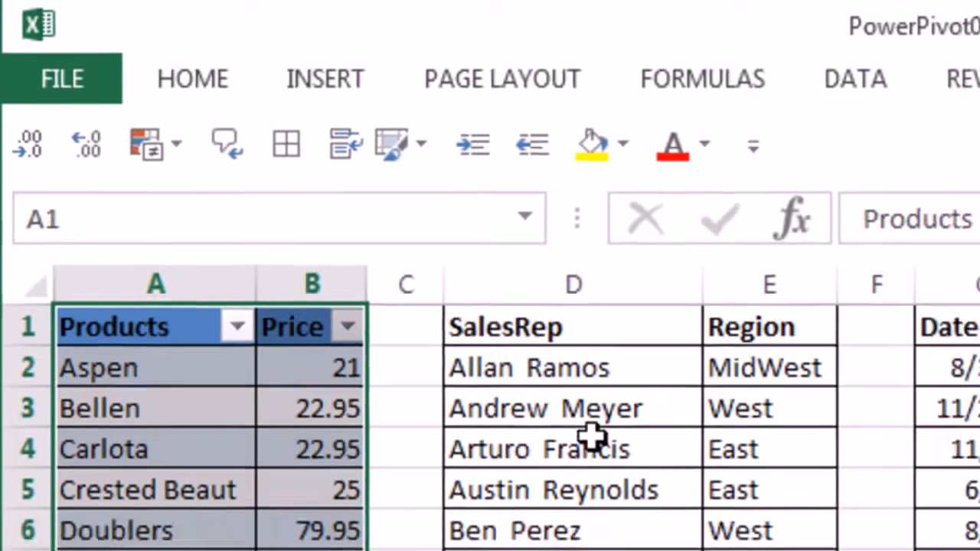
- Convert the SalesRep and Region range $D$1:$E$73 into a table with headers and name it dSalesRep
left_click(623, 476)
key("ctrl+t")
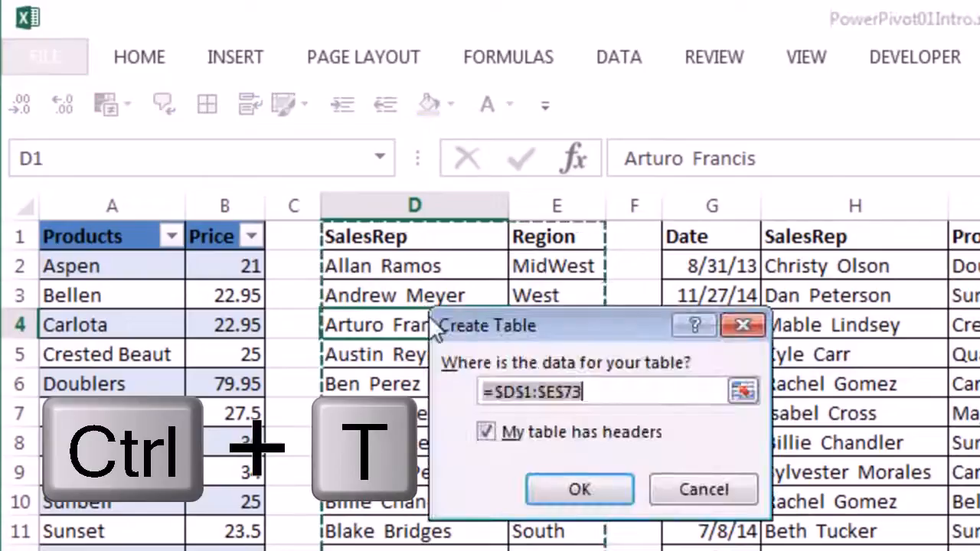
key("Return")
key("alt+j")
key("t")
key("a")
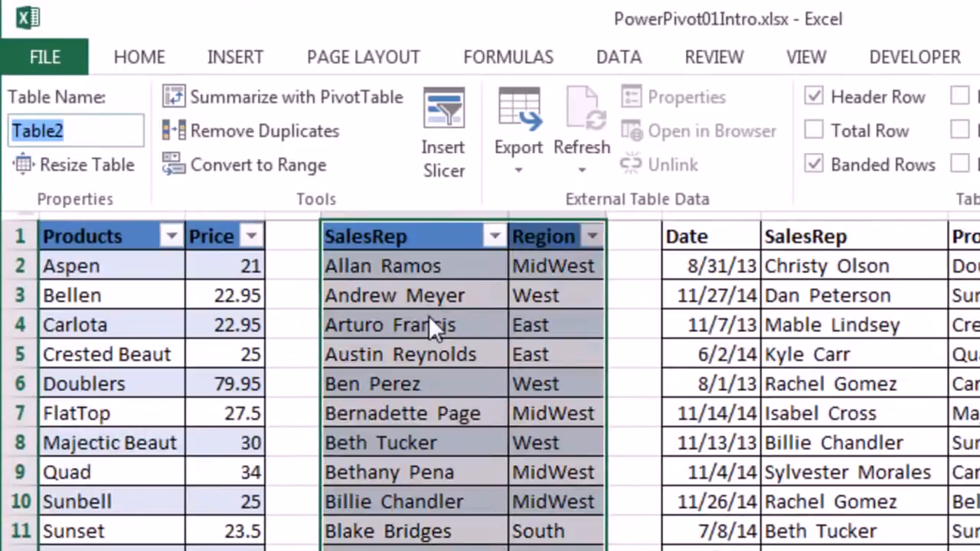
type("d")
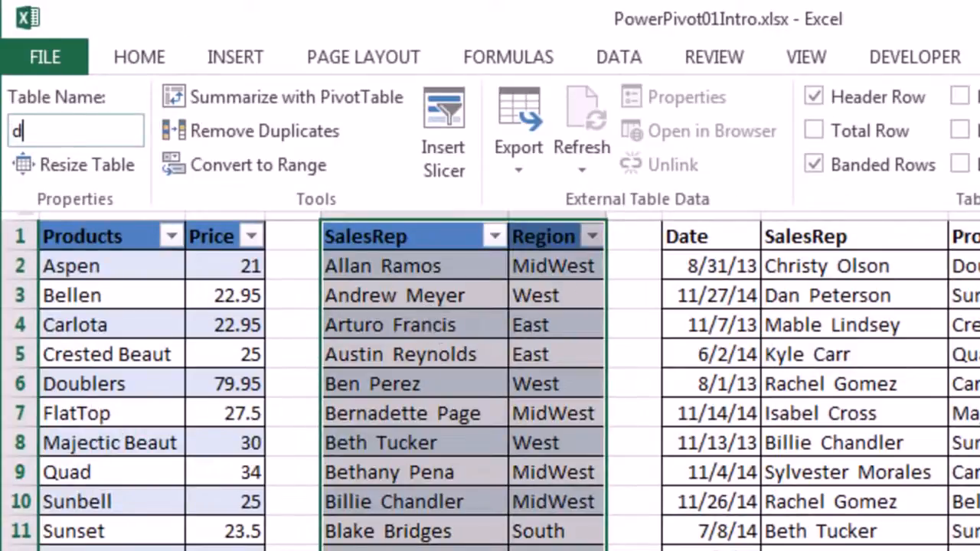
type("SalesRep")
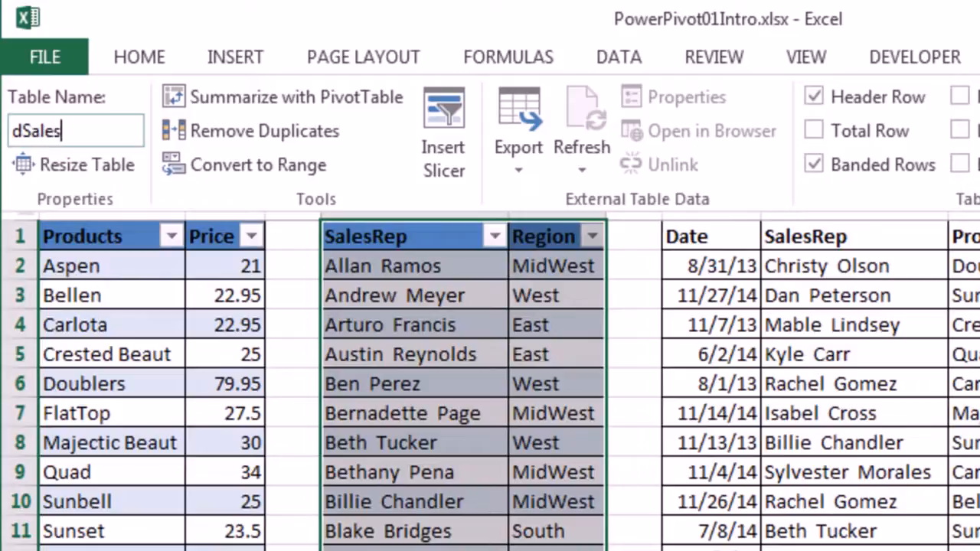
key("Return")
- Convert the transaction data starting at G1 into an Excel table and name it fTransactions
key("Right")
key("Right")
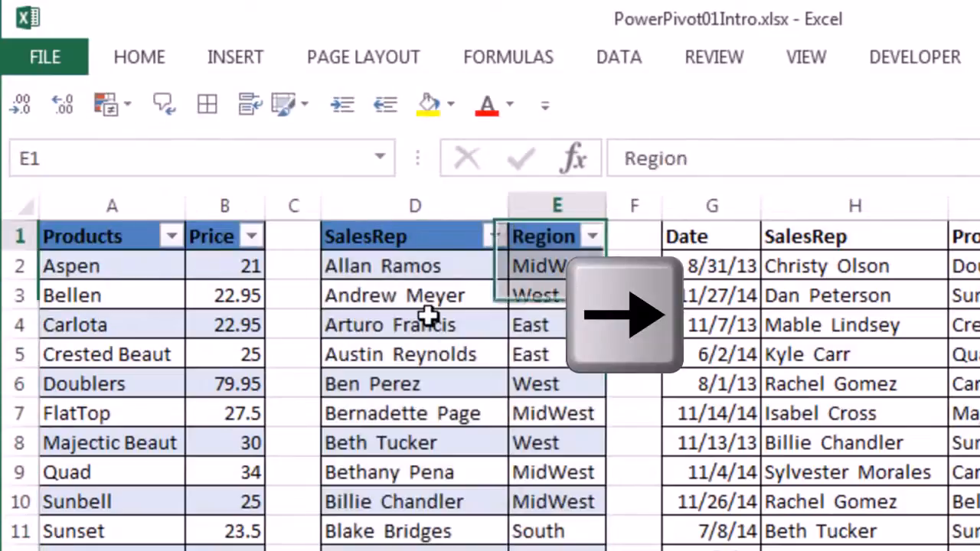
key("Right")
key("ctrl+t")
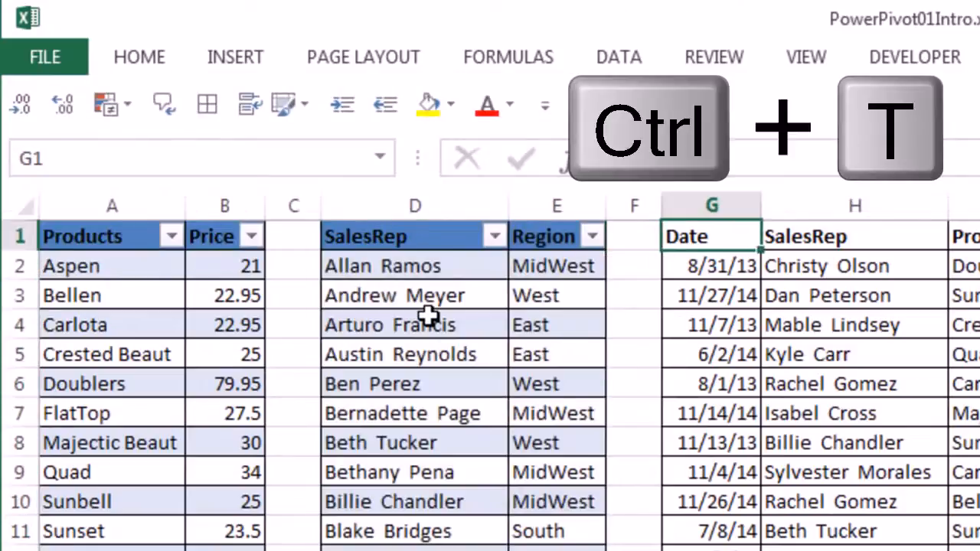
key("Return")
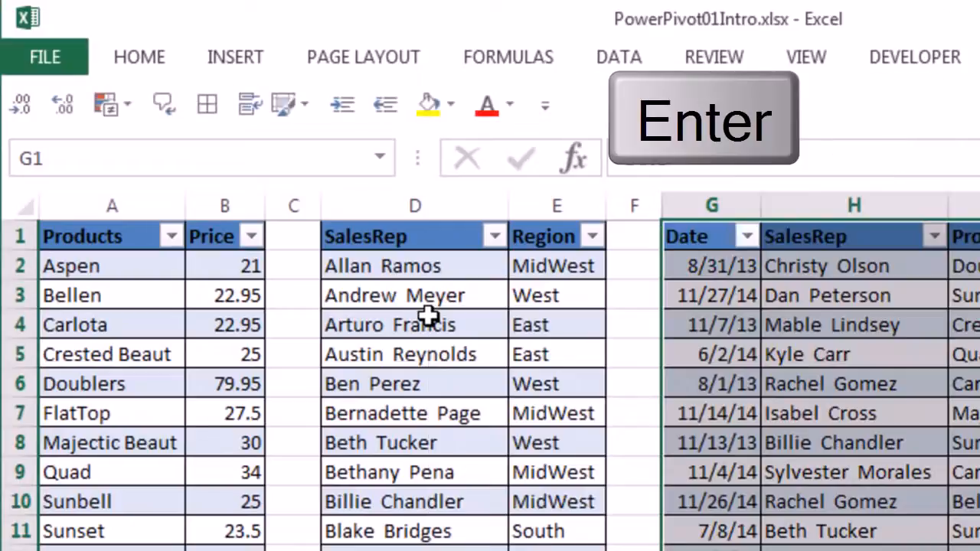
key("alt")
key("j")
key("t")
type("a")
type("f")
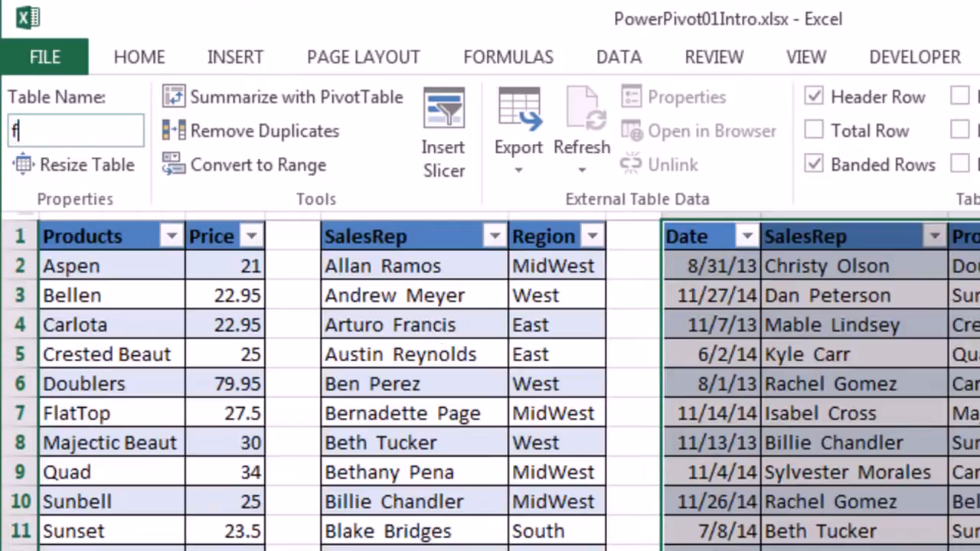
type("Transactions")
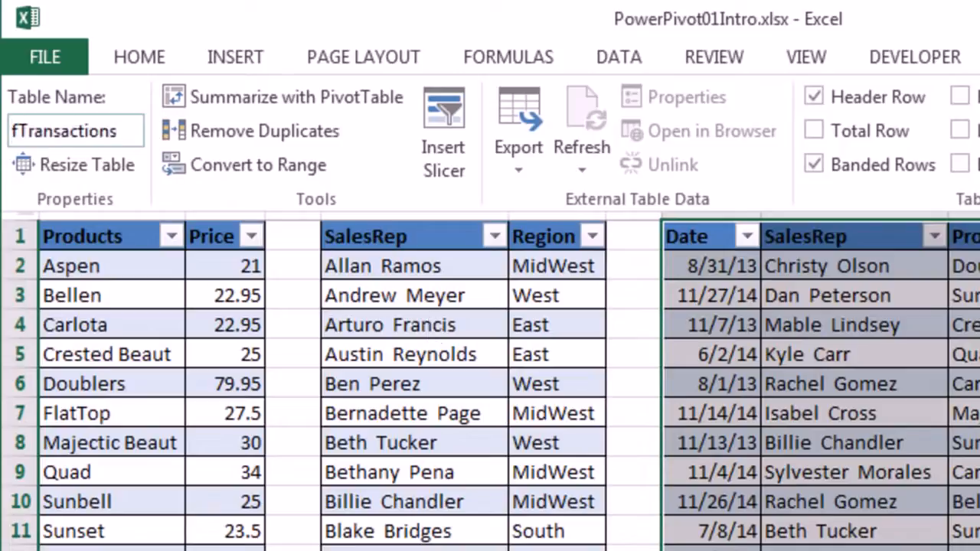
key("Return")
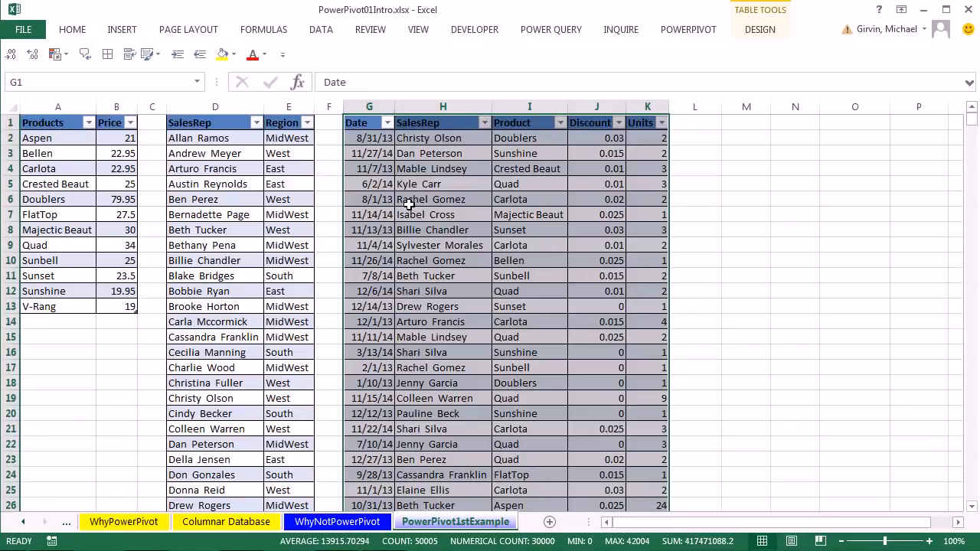
- Check the name assigned to the Products table without changing it
left_click(82, 193)
left_click(234, 167)
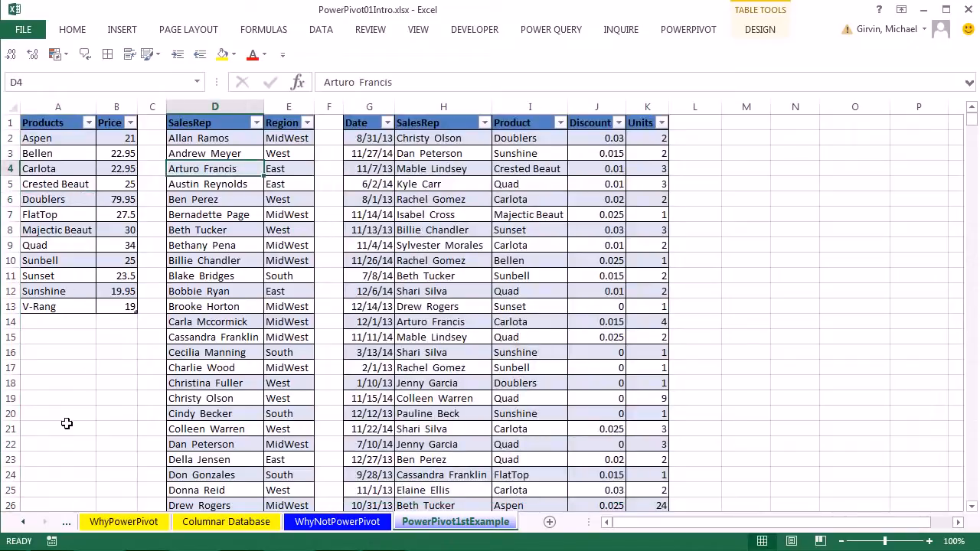
left_click(80, 186)
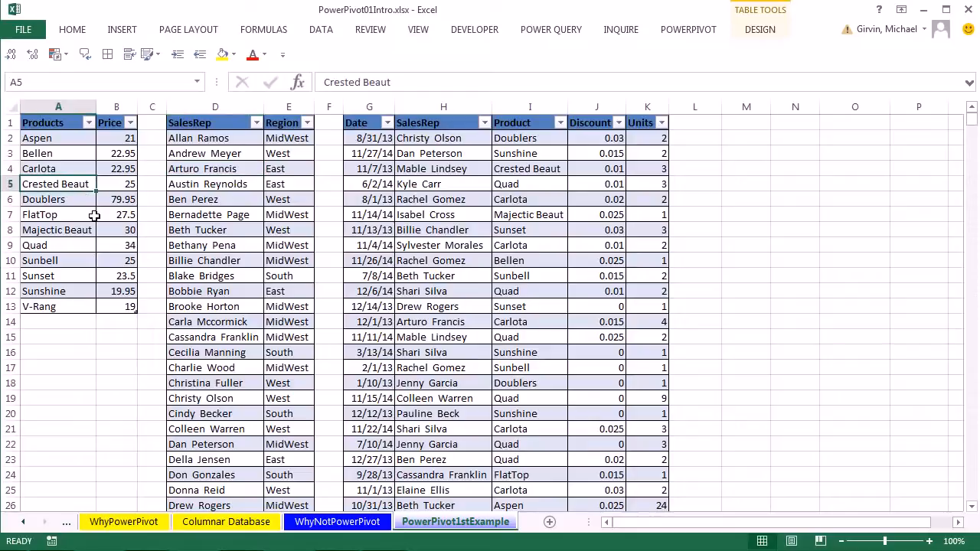
key("alt")
key("j")
key("t")
key("a")
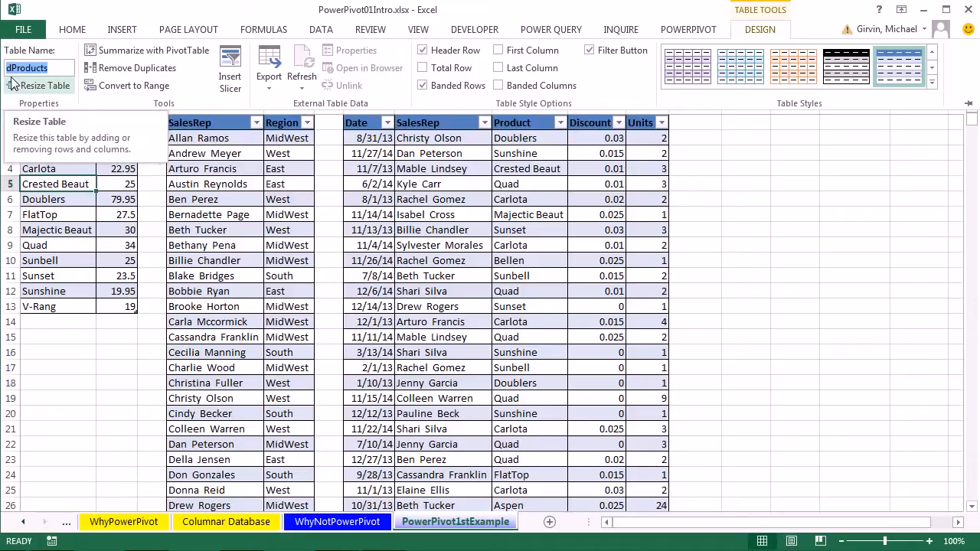
left_click(90, 183)
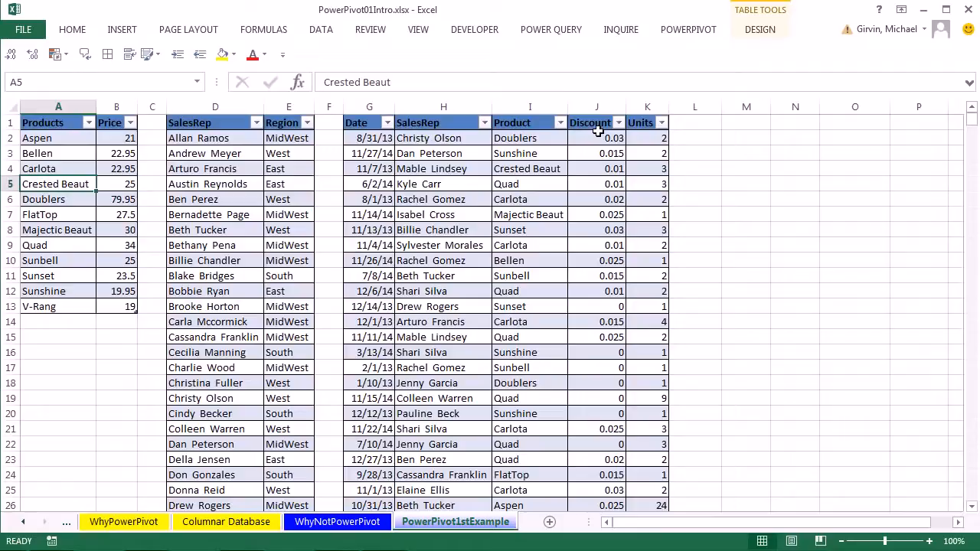
- Add the dProducts table to the PowerPivot Data Model as a linked table
left_click(687, 31)
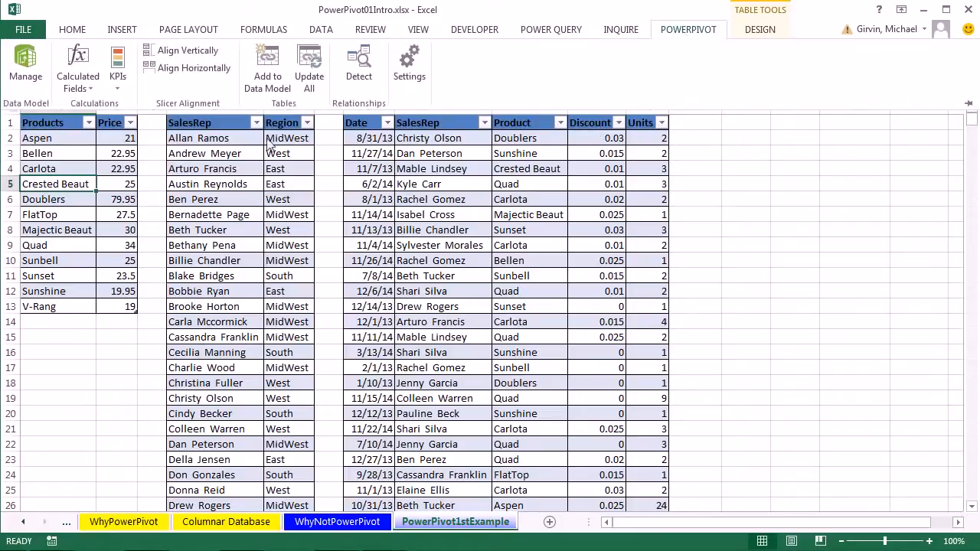
left_click(270, 77)
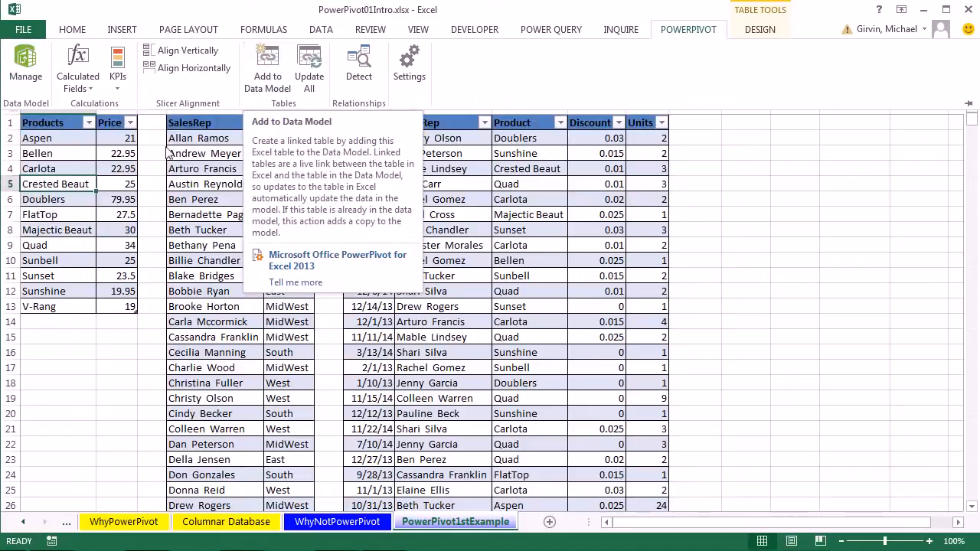
left_click(268, 76)
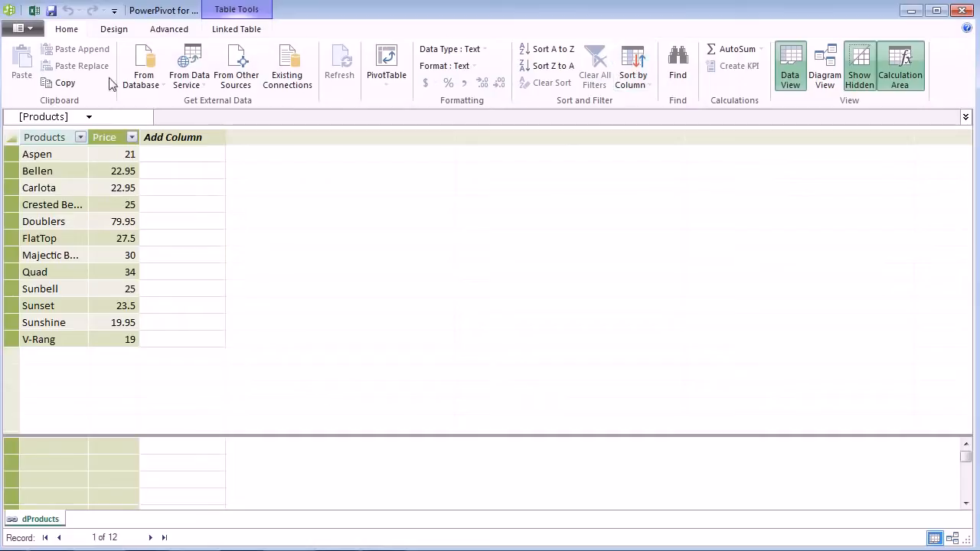
- Review the design, advanced and linked-table commands in the PowerPivot window, and switch back to the Excel workbook
left_click(113, 32)
left_click(156, 32)
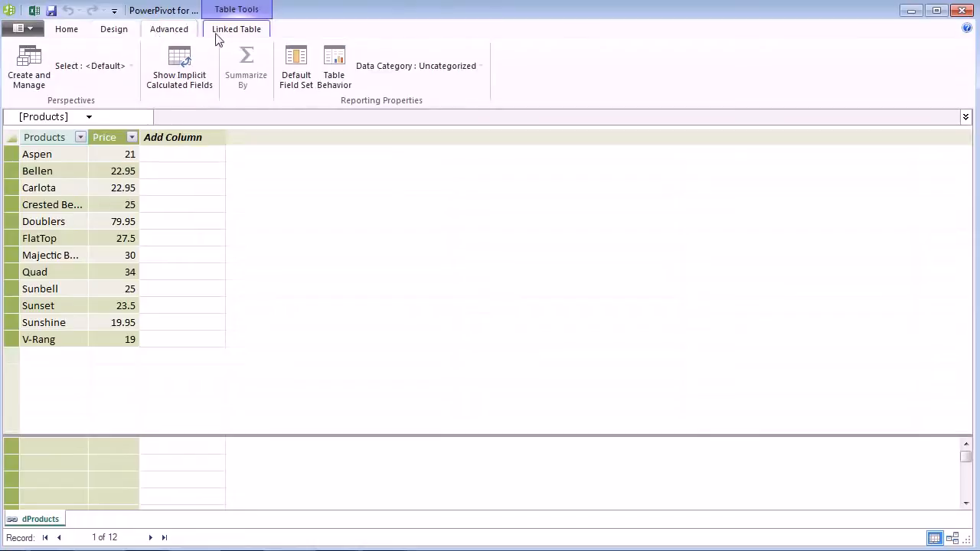
left_click(243, 34)
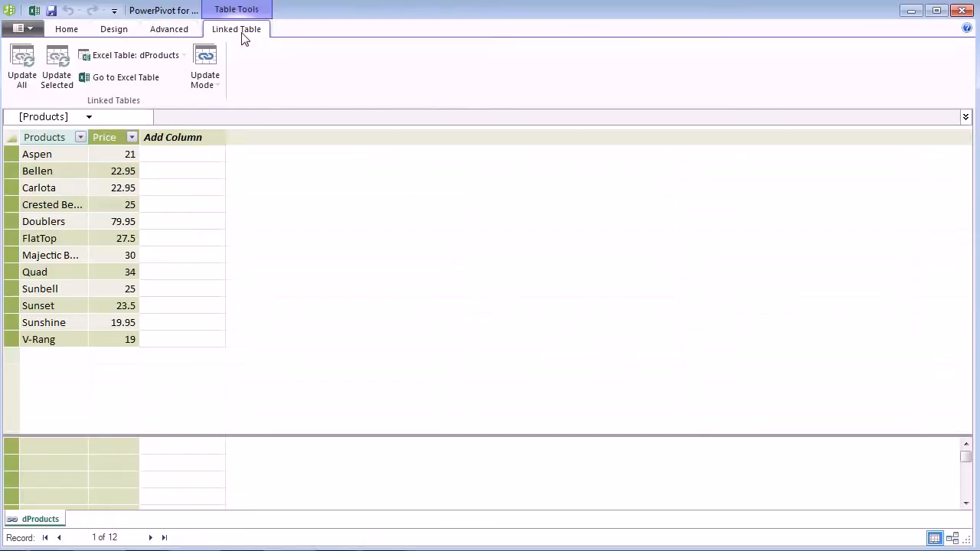
left_click(67, 33)
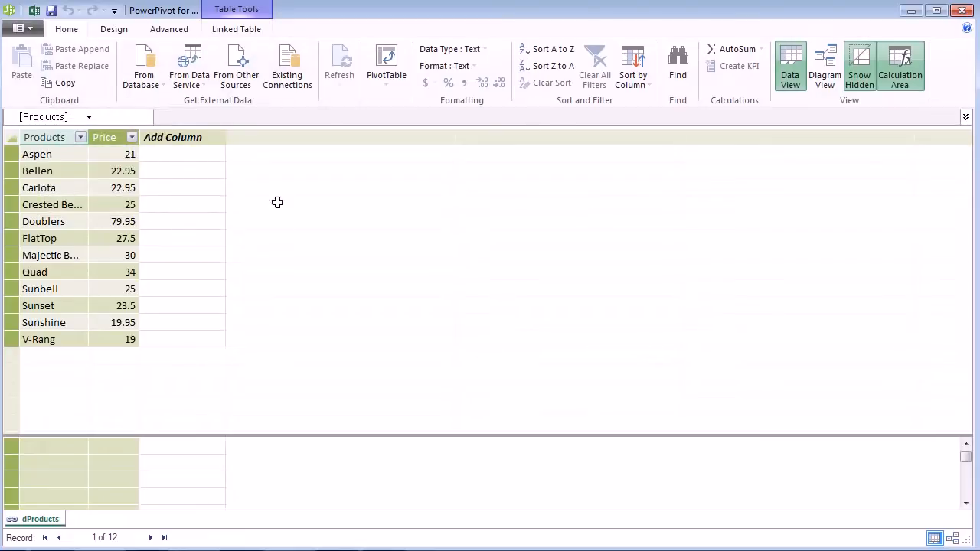
key("alt+Tab")
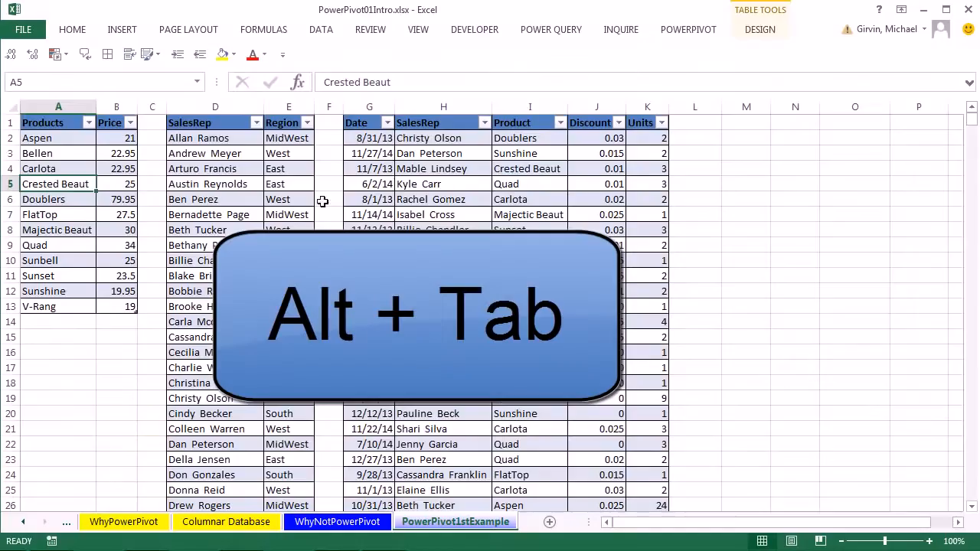
key("alt+Tab")
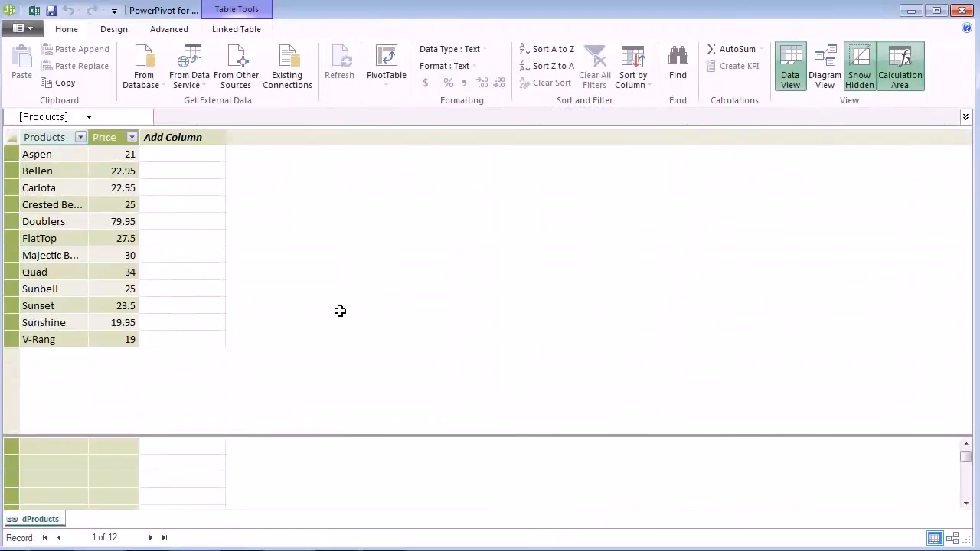
key("alt+Tab")
key("alt+Tab")
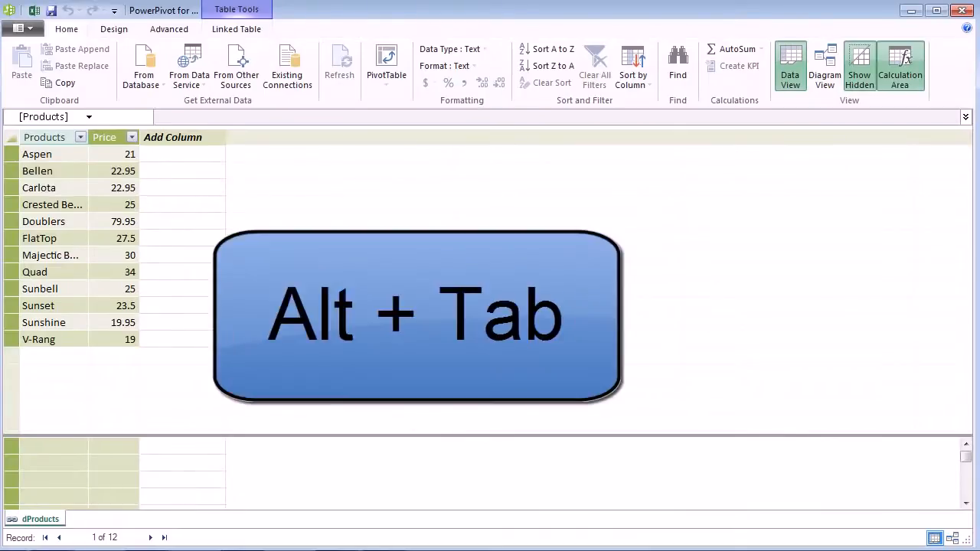
key("alt+Tab")
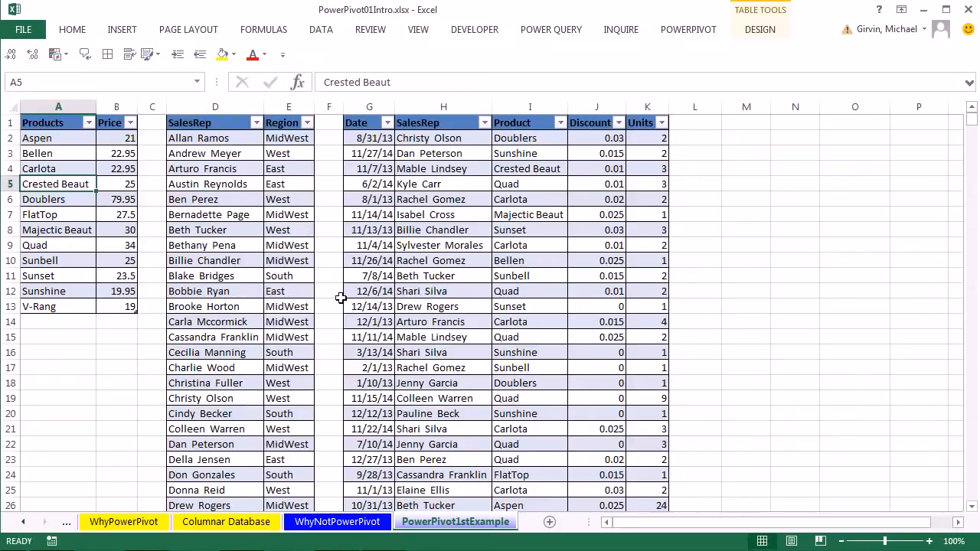
- Add the dSalesRep table, holding the SalesRep and Region columns, to the PowerPivot Data Model as a linked table
left_click(220, 155)
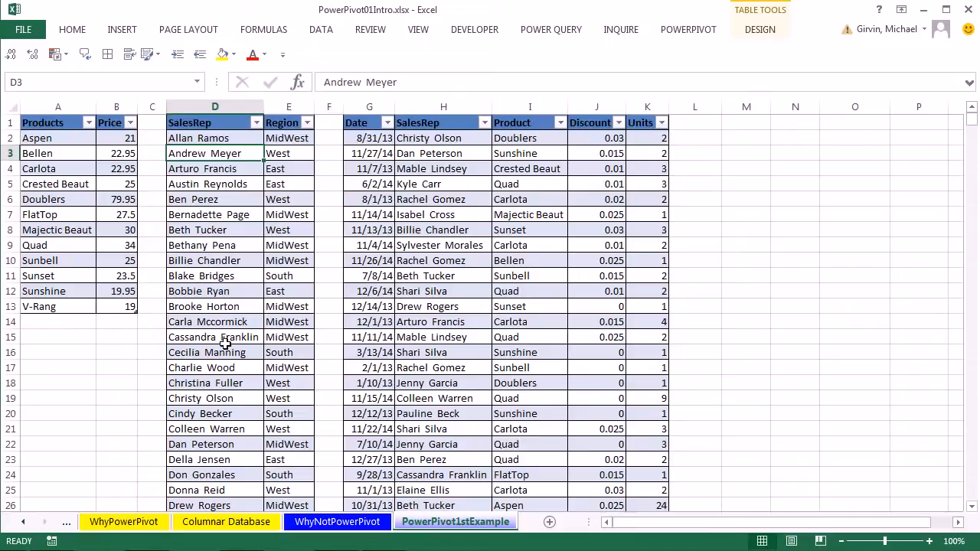
key("alt")
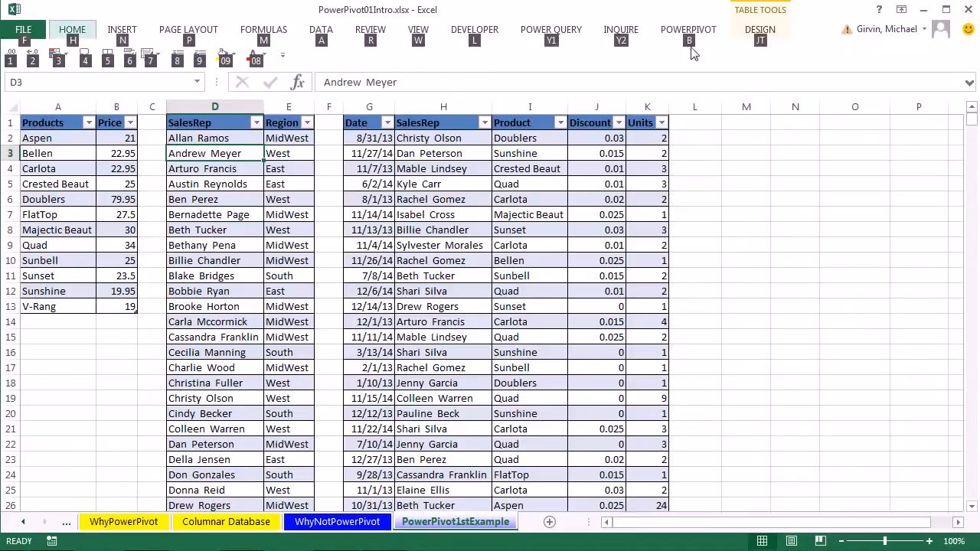
key("b")
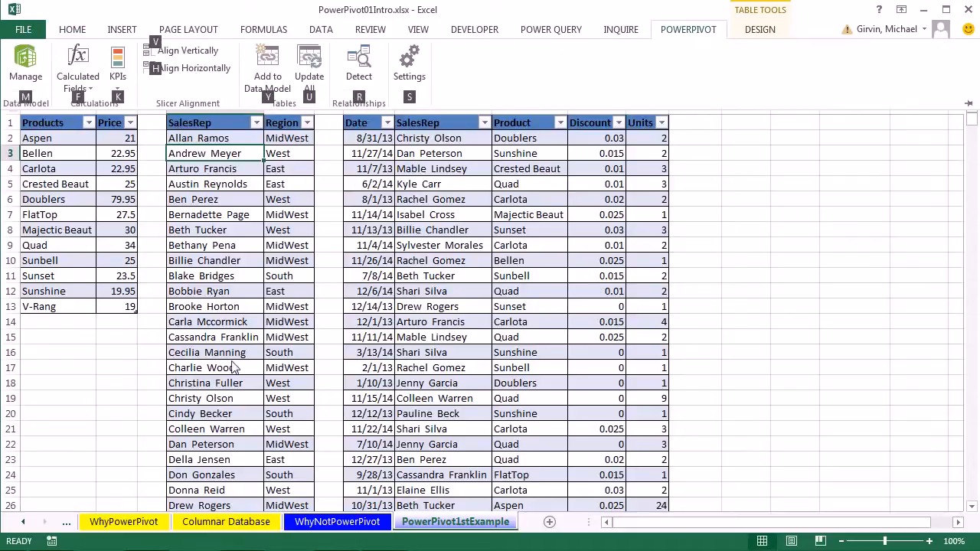
key("Escape")
key("alt")
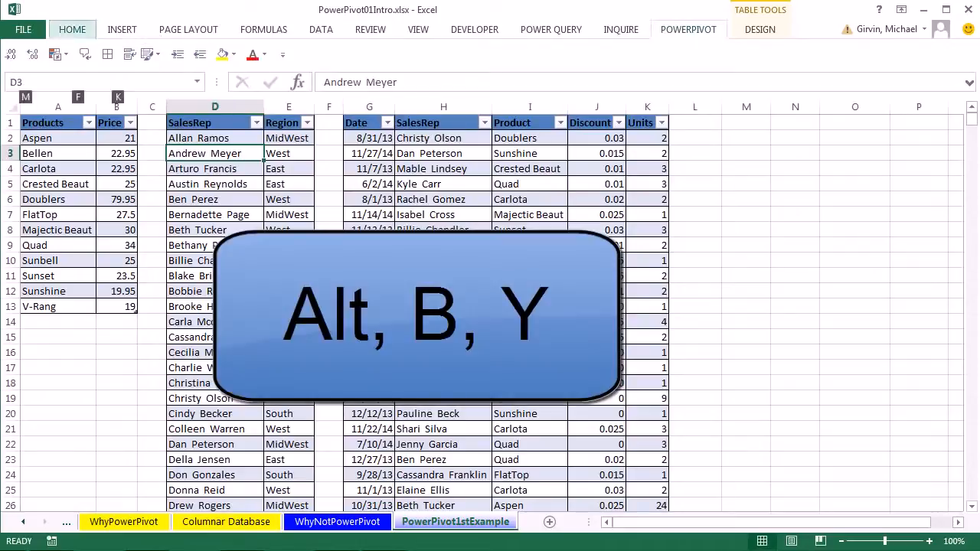
key("b")
key("y")
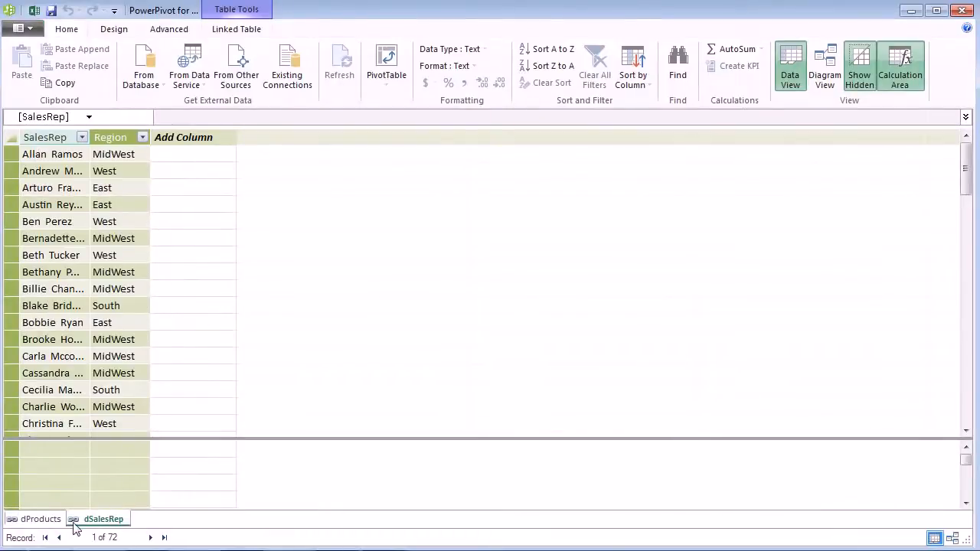
- Return to the Excel workbook and add the fTransactions table to the PowerPivot Data Model as a linked table
key("alt+Tab")
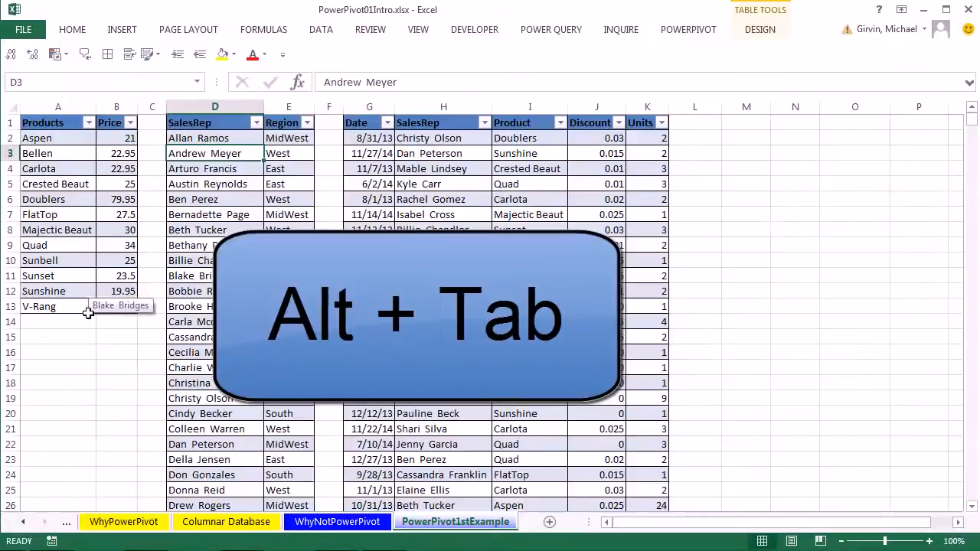
key("Right")
key("Right")
key("Right")
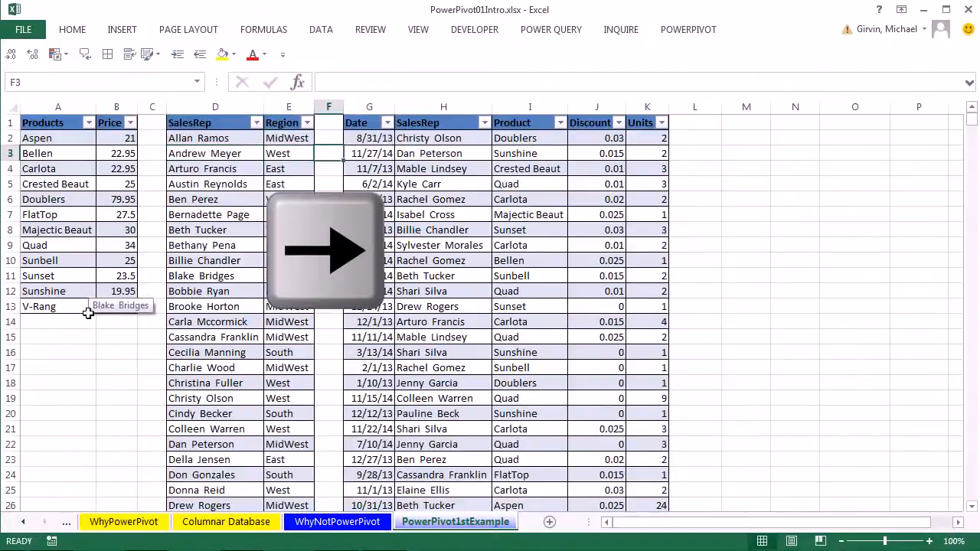
key("alt")
key("b")
key("y")
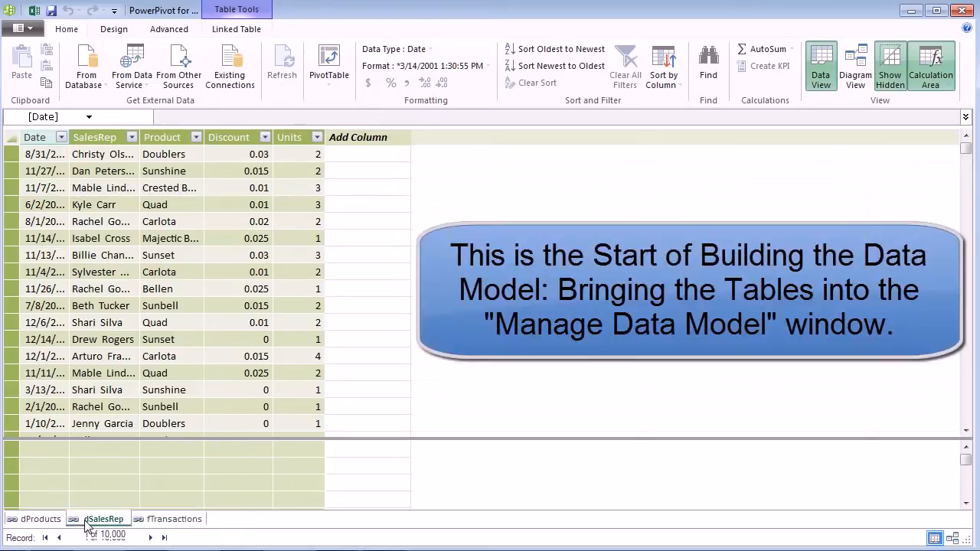
- Check the imported data of dSalesRep, dProducts and fTransactions in the PowerPivot window
left_click(92, 520)
left_click(32, 519)
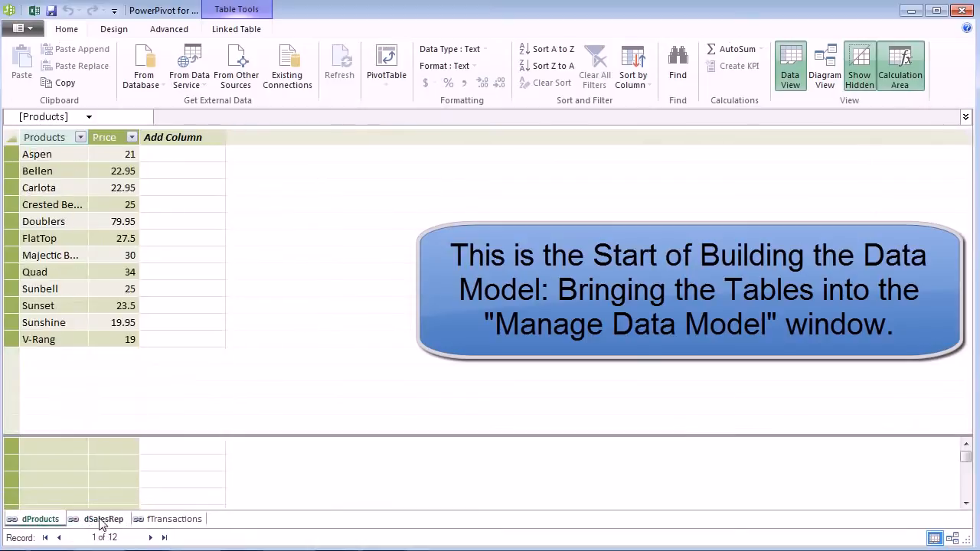
left_click(100, 519)
left_click(172, 520)
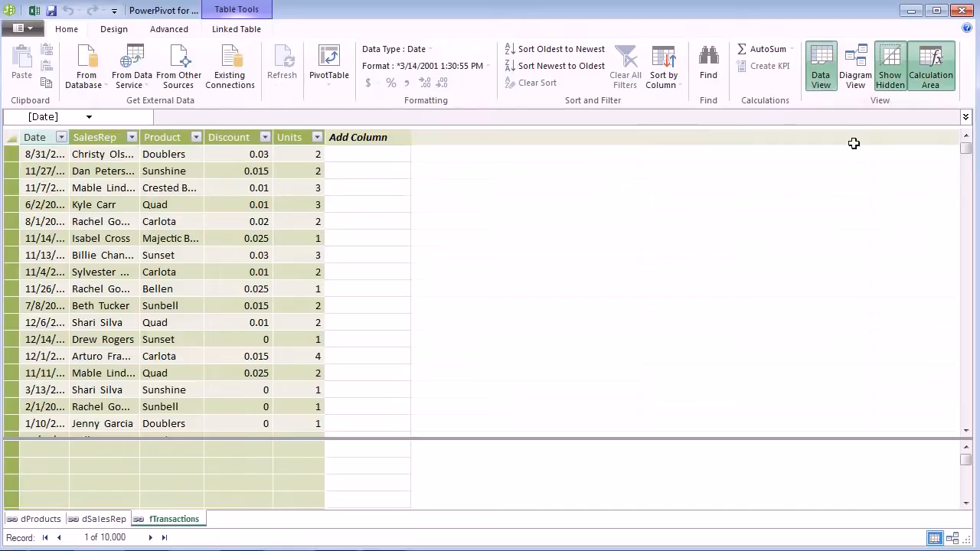
- Show the Data Model in Diagram View, place fTransactions between dProducts and dSalesRep, and enlarge it to show all its fields
left_click(859, 74)
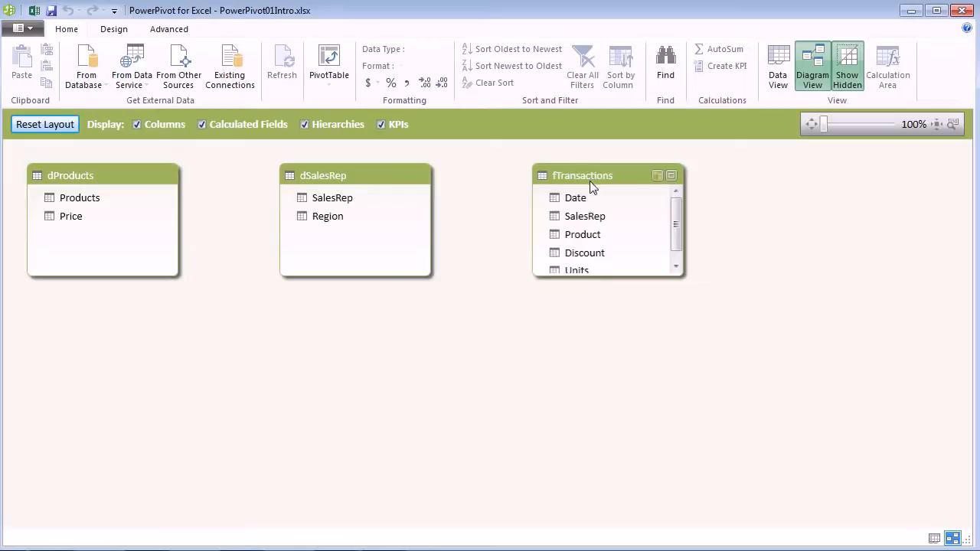
left_click_drag(592, 176, 300, 260)
left_click_drag(348, 176, 594, 191)
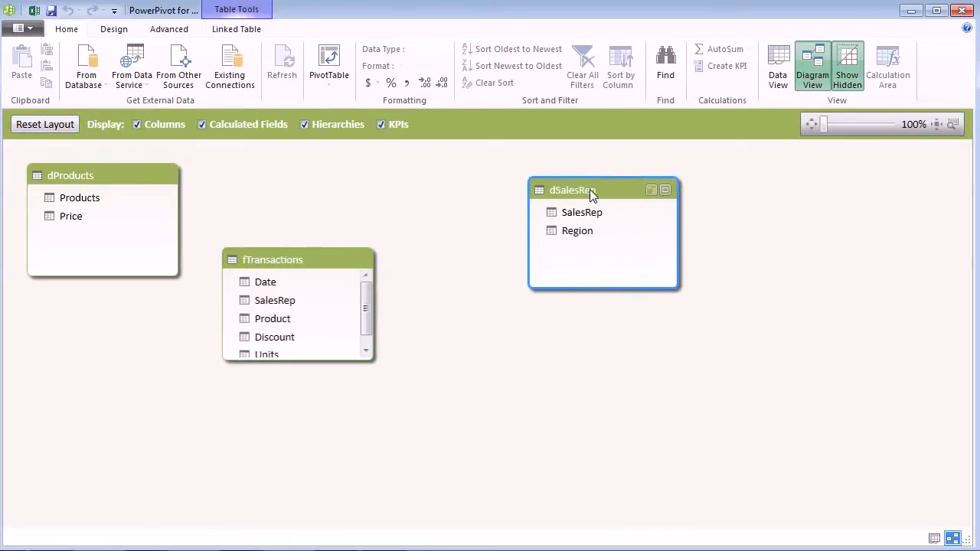
left_click_drag(296, 264, 311, 230)
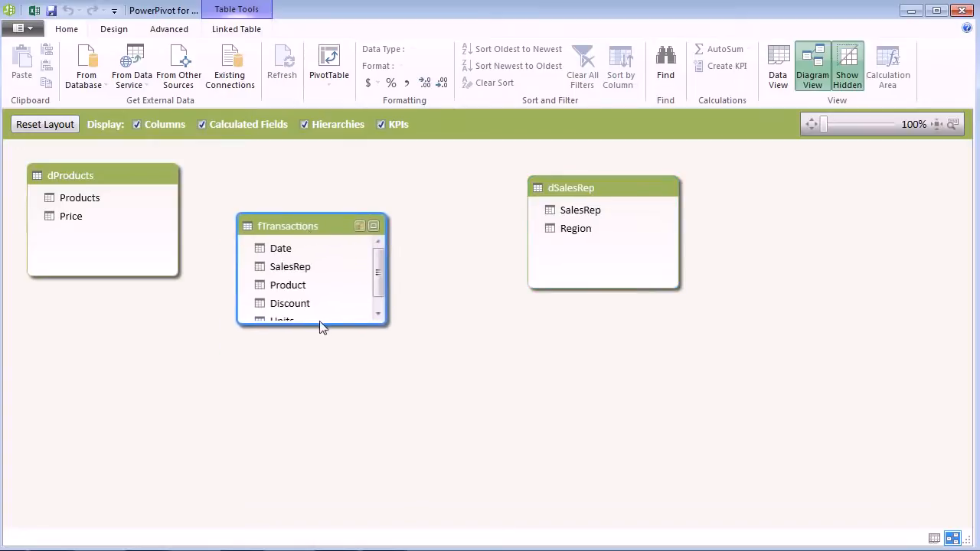
left_click_drag(322, 323, 323, 356)
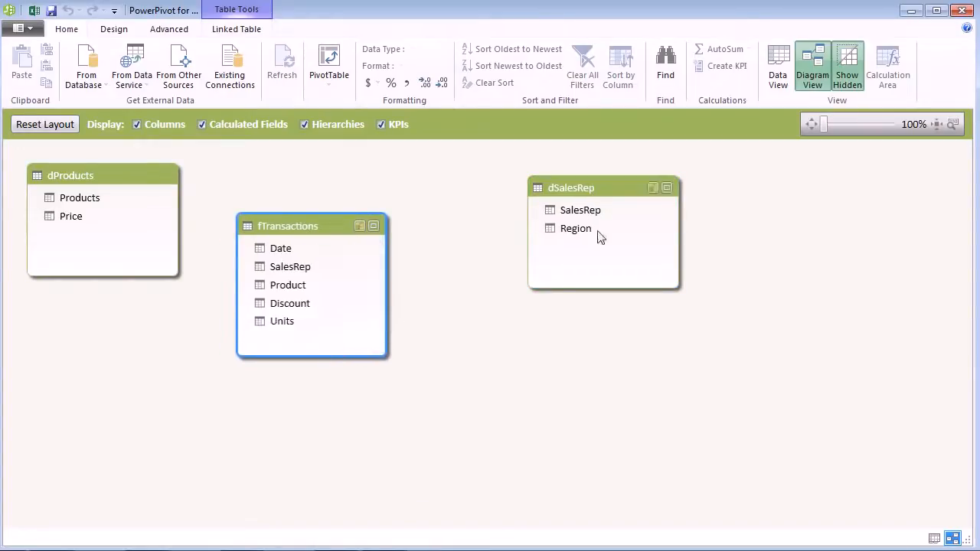
- Move dSalesRep closer to fTransactions and level with dProducts, so both lookup tables sit above and beside fTransactions
left_click_drag(592, 189, 514, 178)
mouse_move(92, 177)
left_mouse_down()
mouse_move(121, 178)
mouse_move(95, 177)
left_mouse_up()
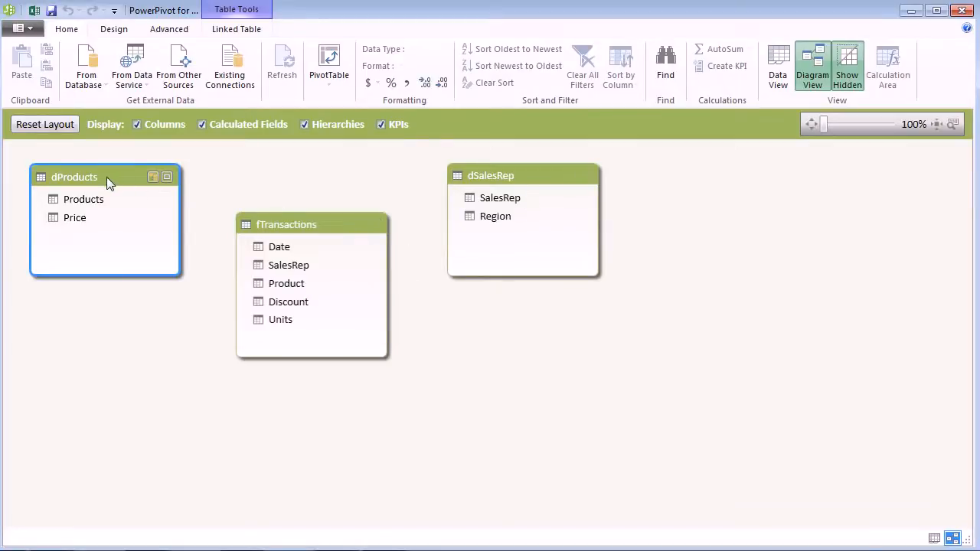
left_click_drag(107, 176, 104, 355)
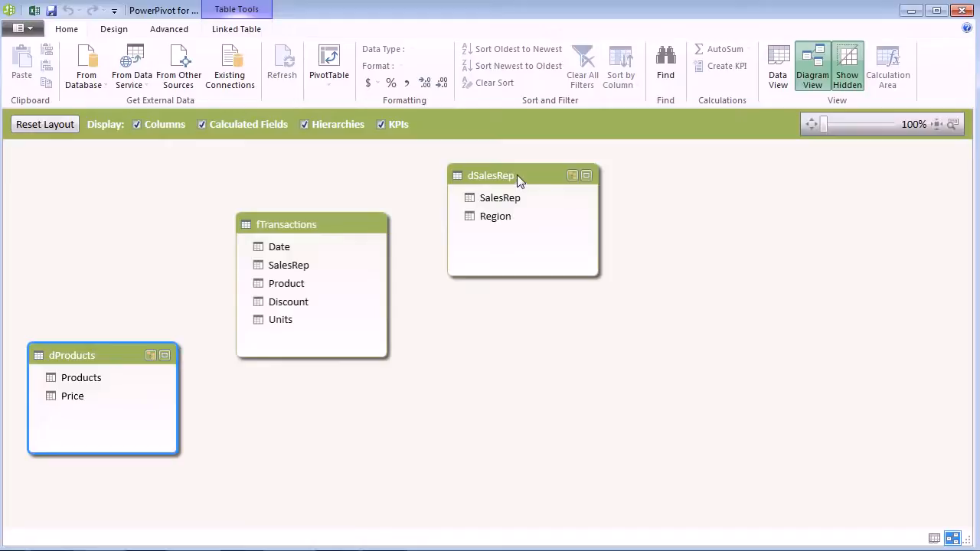
left_click_drag(73, 365, 68, 187)
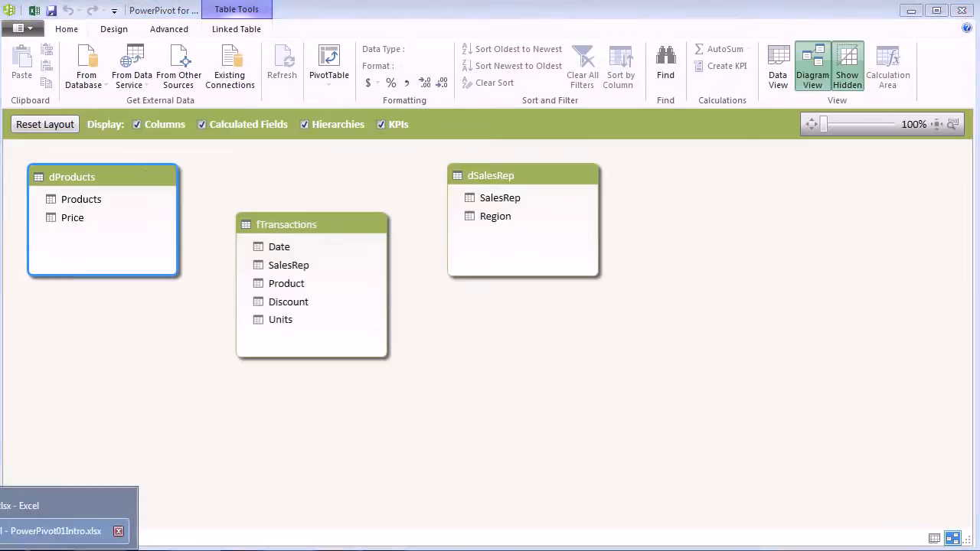
- Look at the source tables in the Excel workbook, and review the relationship commands in the PowerPivot window
left_click(62, 529)
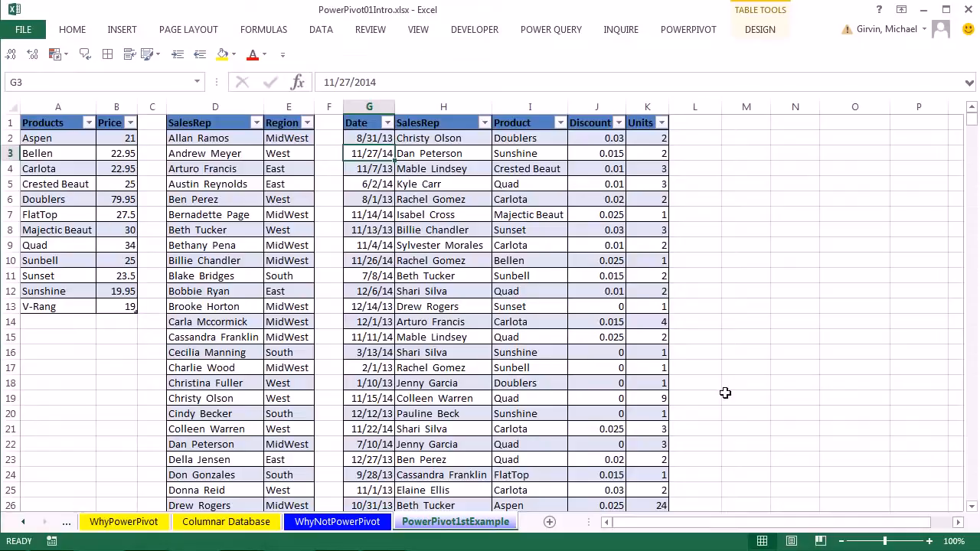
key("alt+Tab")
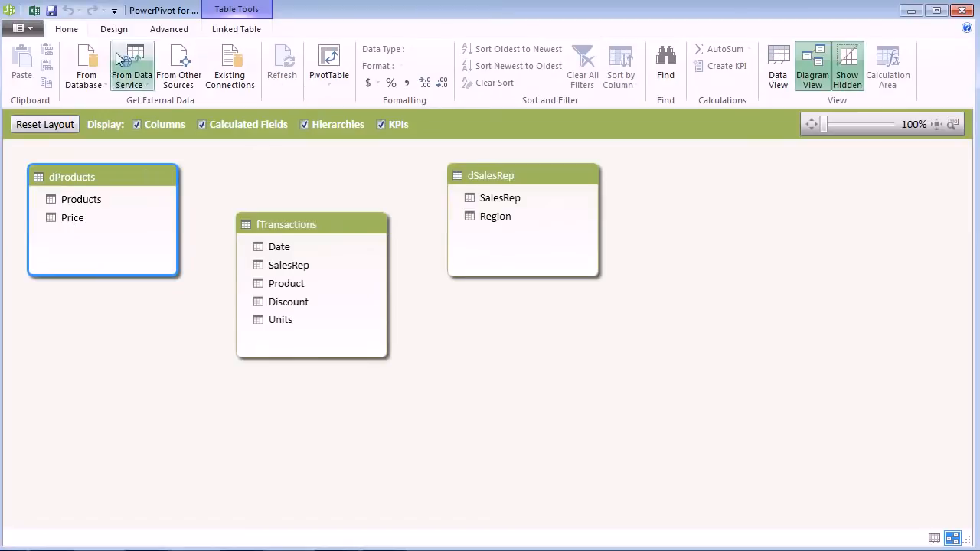
left_click(119, 29)
left_click(222, 81)
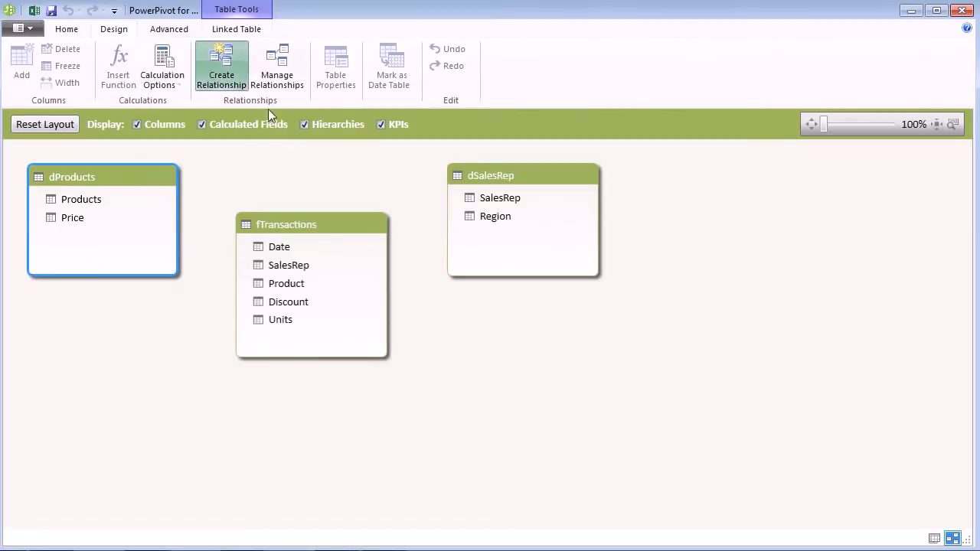
key("Escape")
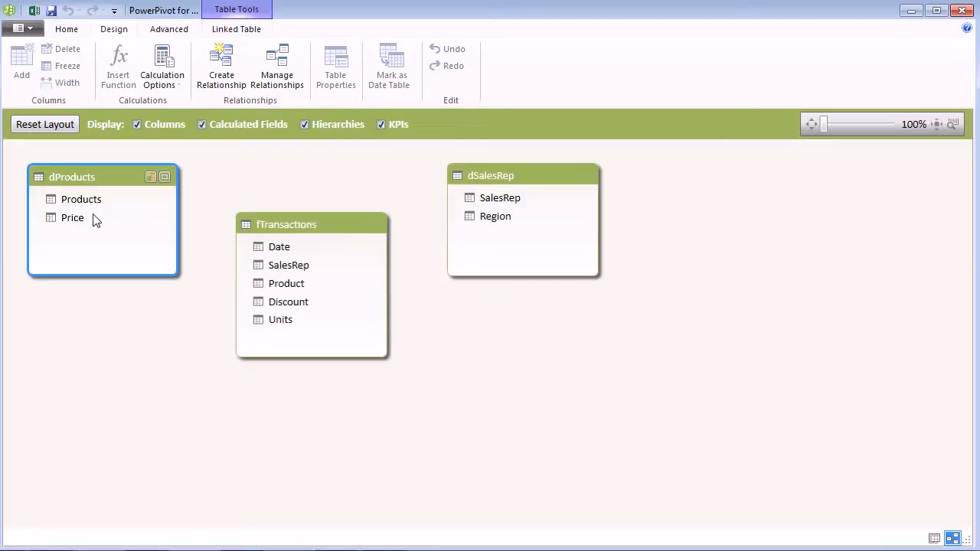
- Relate the Products field of dProducts to the Product field of fTransactions, and review the relationship's table and column settings
left_click_drag(71, 201, 285, 285)
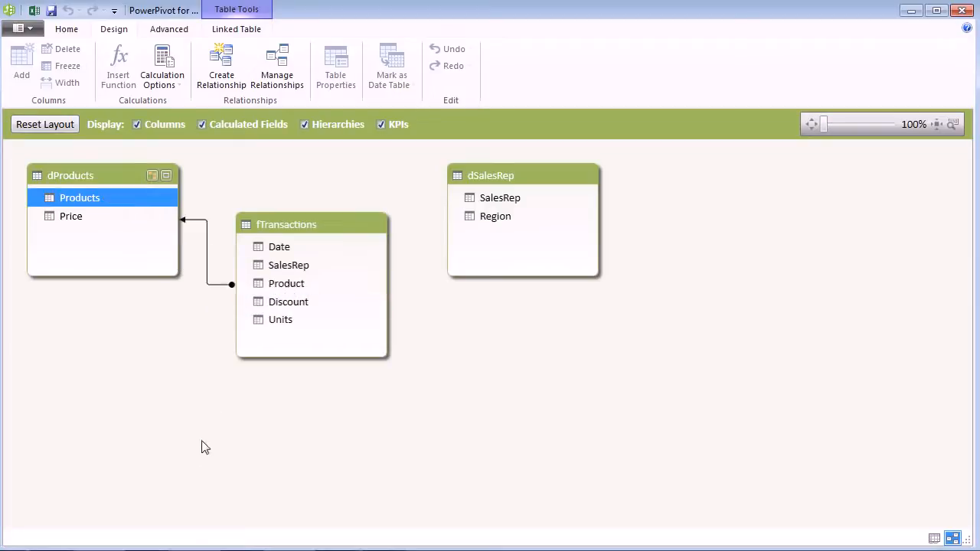
right_click(208, 287)
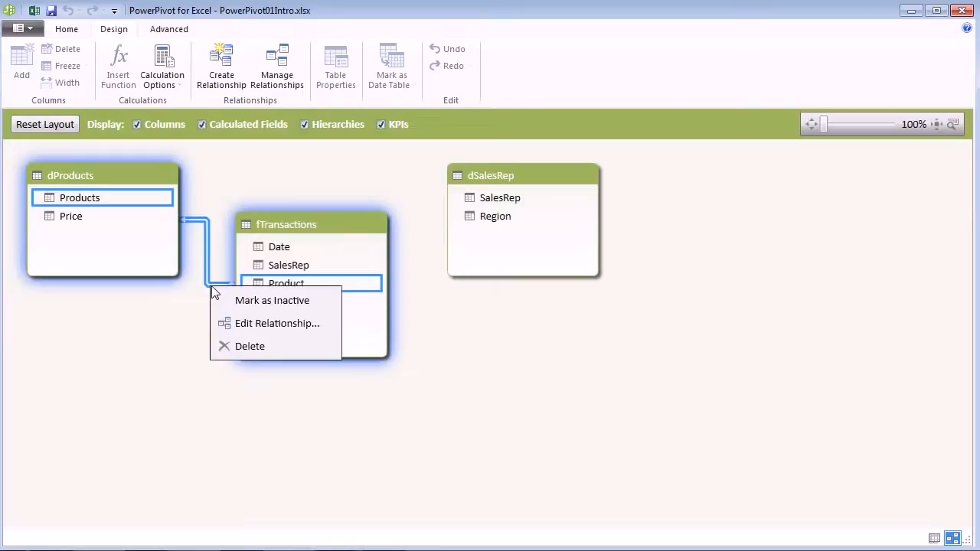
left_click(248, 321)
left_click_drag(525, 64, 460, 173)
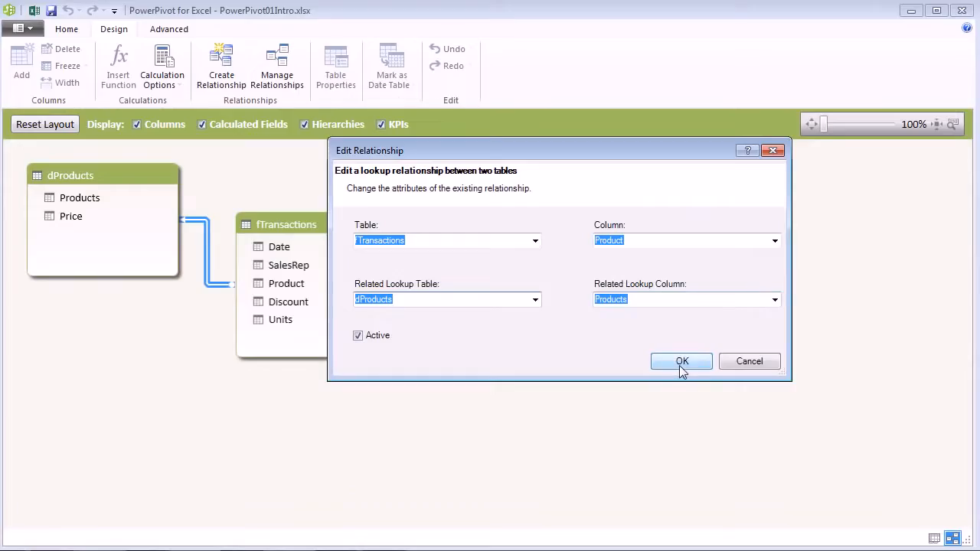
left_click(736, 476)
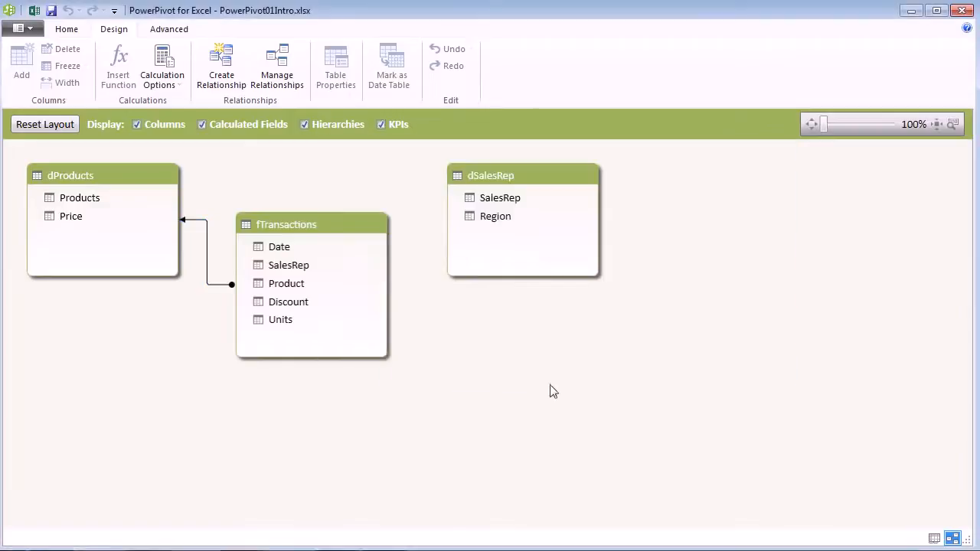
left_click(206, 280)
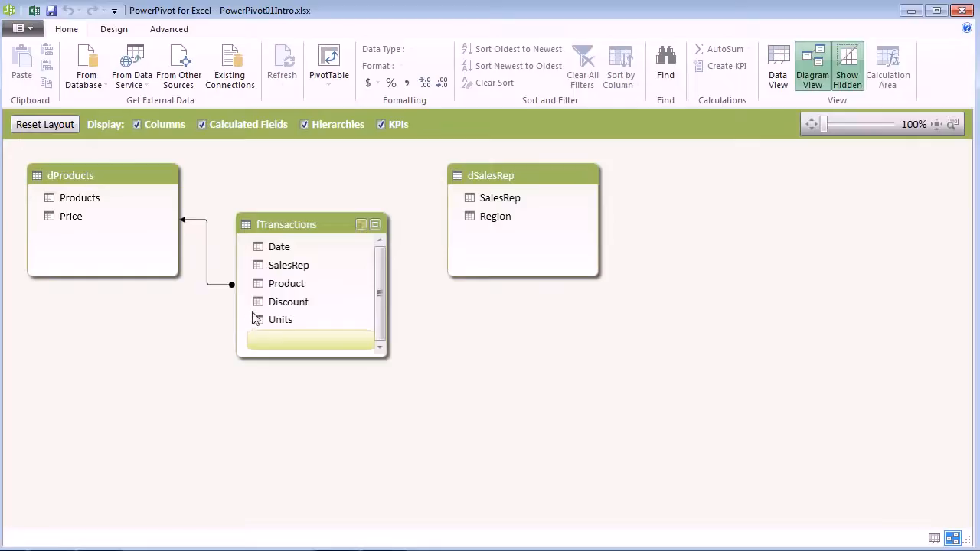
- Switch to the Excel workbook and compare the product entries in the Products column with the transaction table's Product column for duplicates
key("alt+Tab")
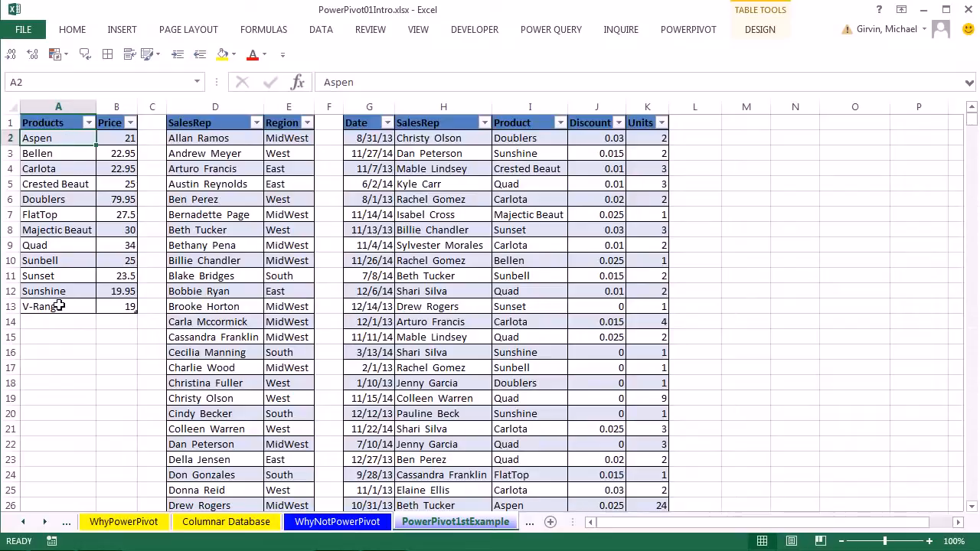
left_click_drag(56, 138, 54, 305)
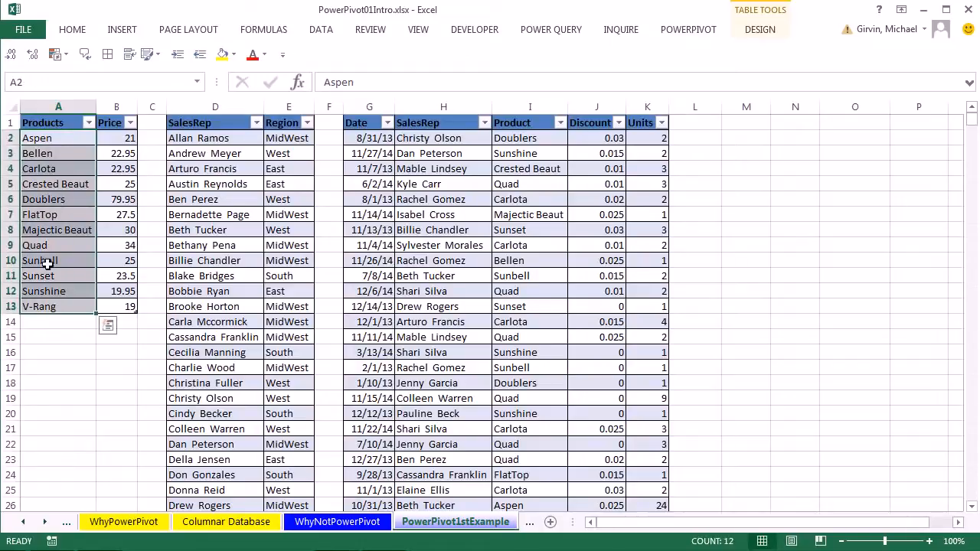
left_click(78, 139)
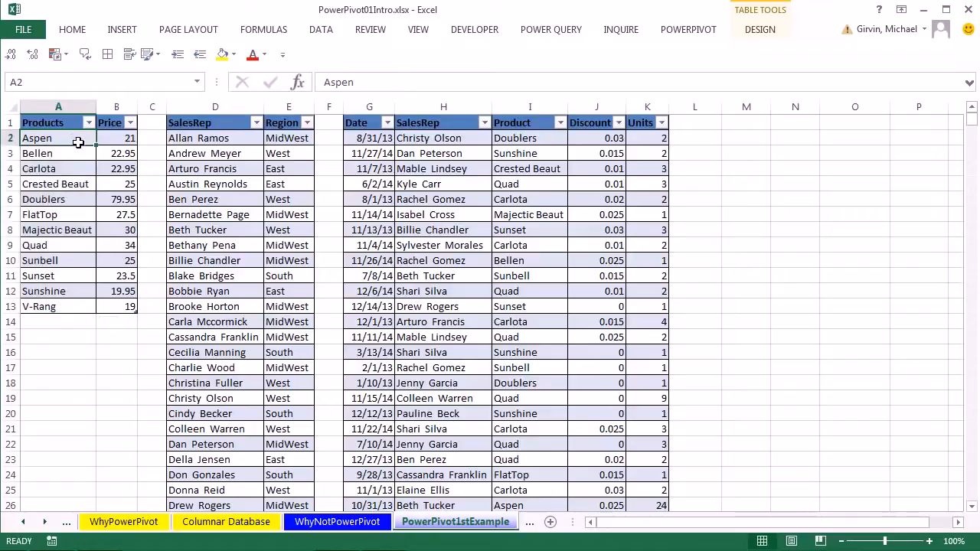
left_click(70, 157)
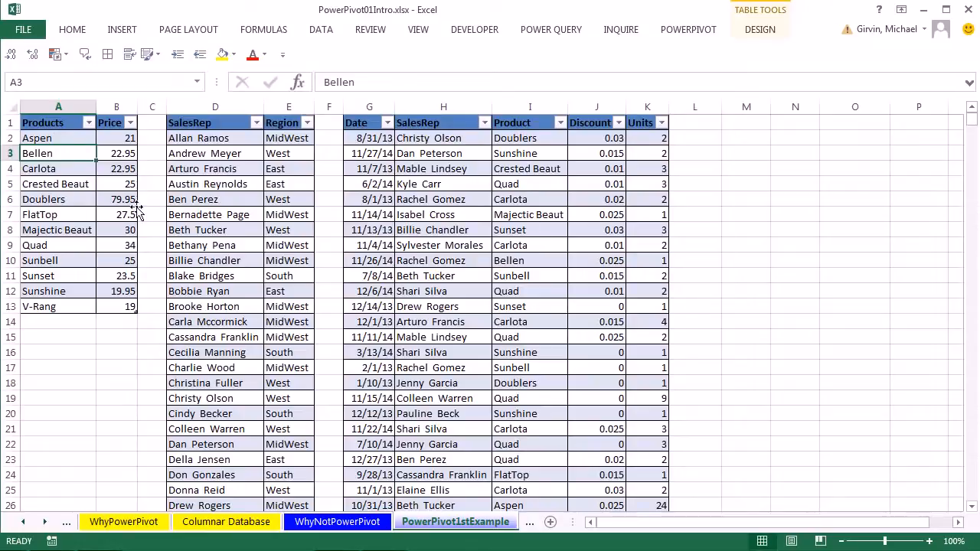
left_click_drag(36, 138, 43, 306)
left_click(62, 150)
left_click(60, 156)
left_click(59, 170)
left_click(58, 245)
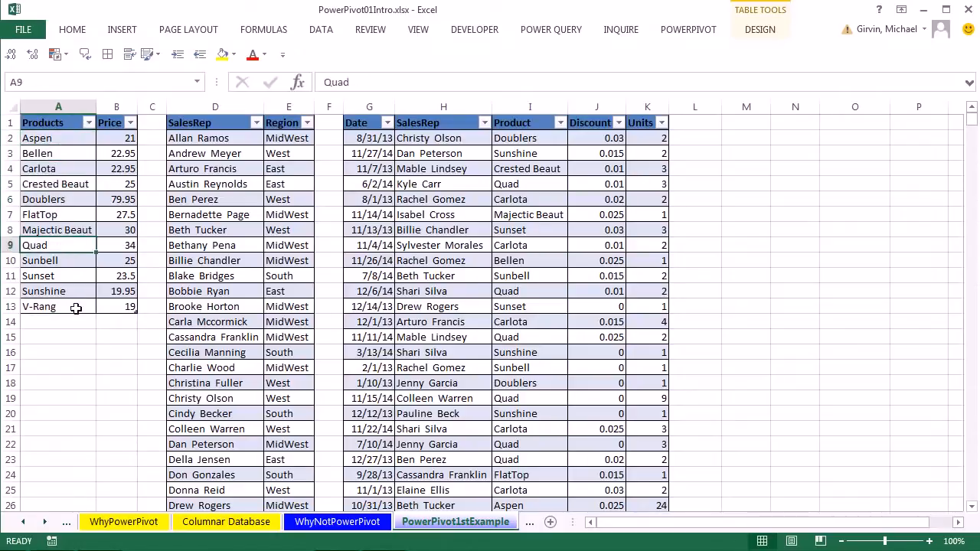
left_click(521, 184)
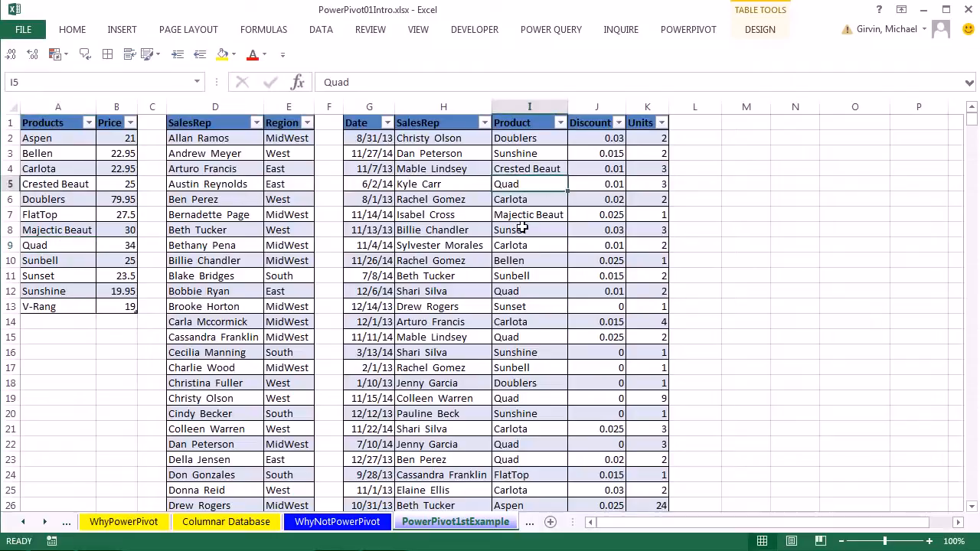
- Check repeated products in the transaction table, and in PowerPivot relate dSalesRep's SalesRep field to fTransactions' SalesRep field
left_click(526, 296)
left_click(531, 338)
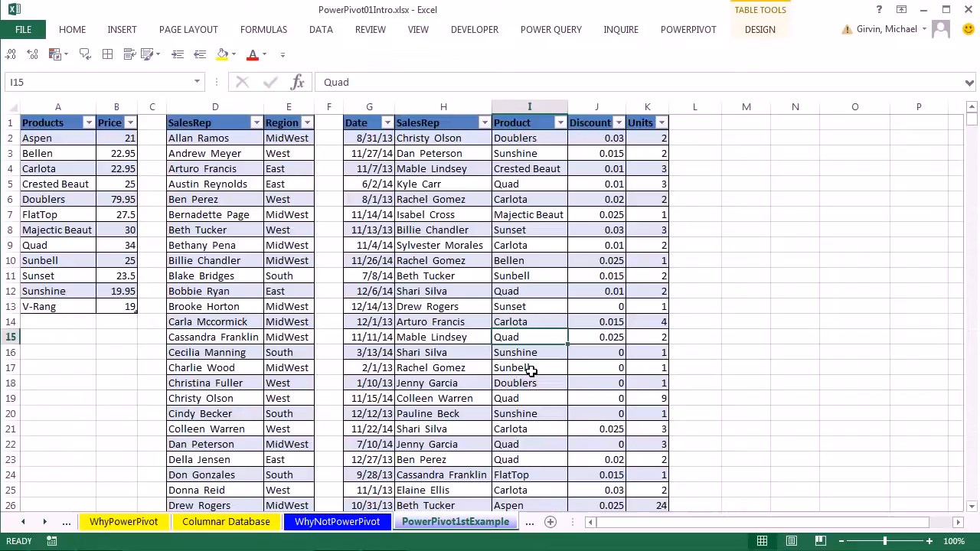
key("alt+Tab")
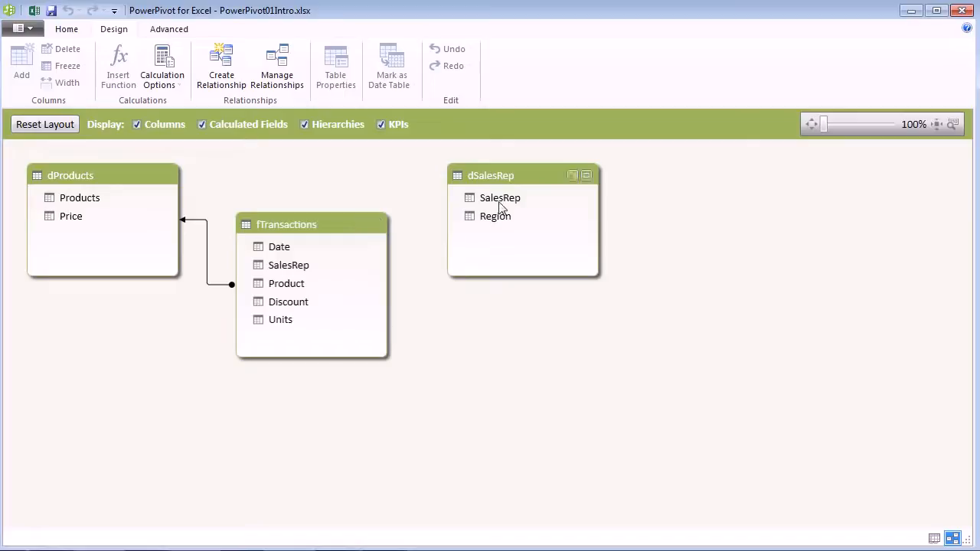
left_click_drag(501, 204, 300, 264)
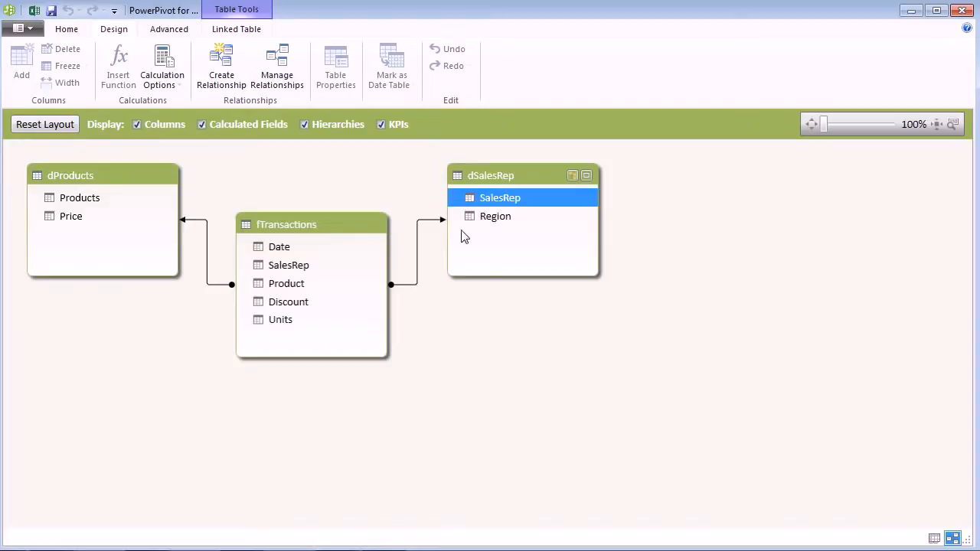
- Delete the relationship between fTransactions and dSalesRep
left_click(418, 261)
right_click(418, 260)
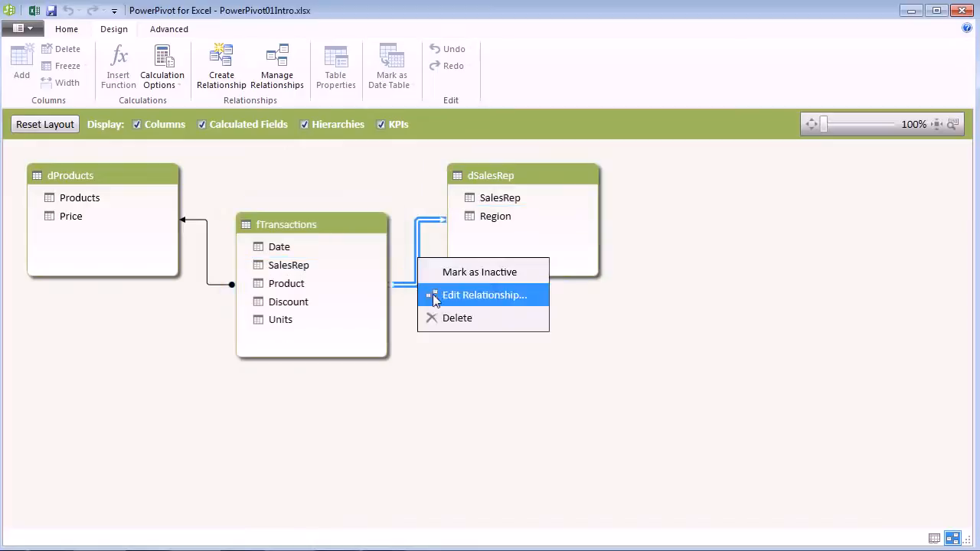
left_click(450, 319)
left_click(459, 302)
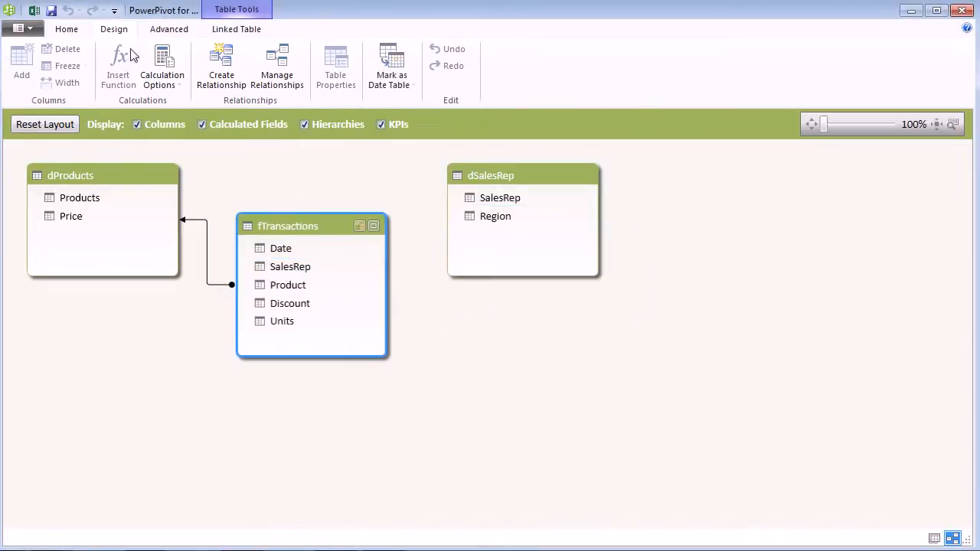
- Create a PivotTable from the Data Model on a new worksheet and move the PivotTable field list nearer to it
left_click(63, 31)
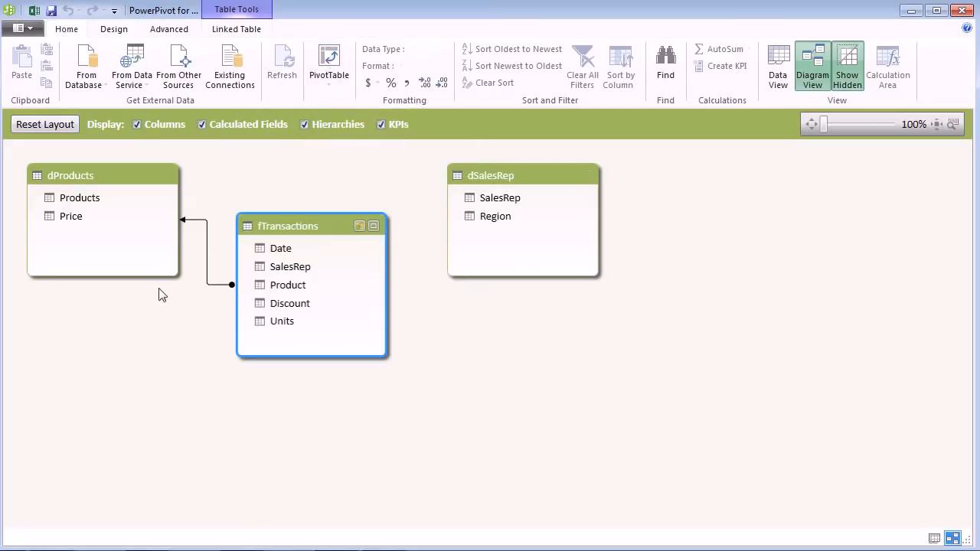
left_click(330, 67)
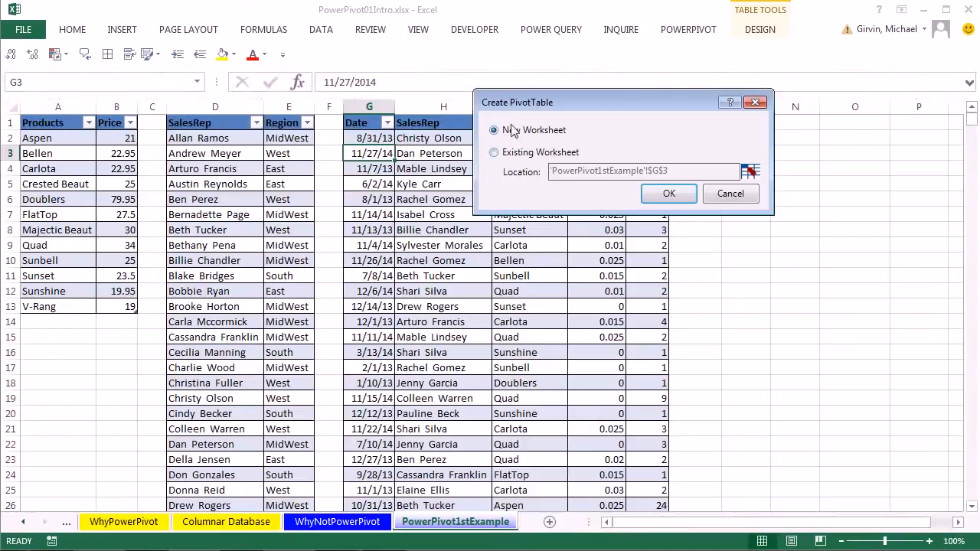
left_click(679, 199)
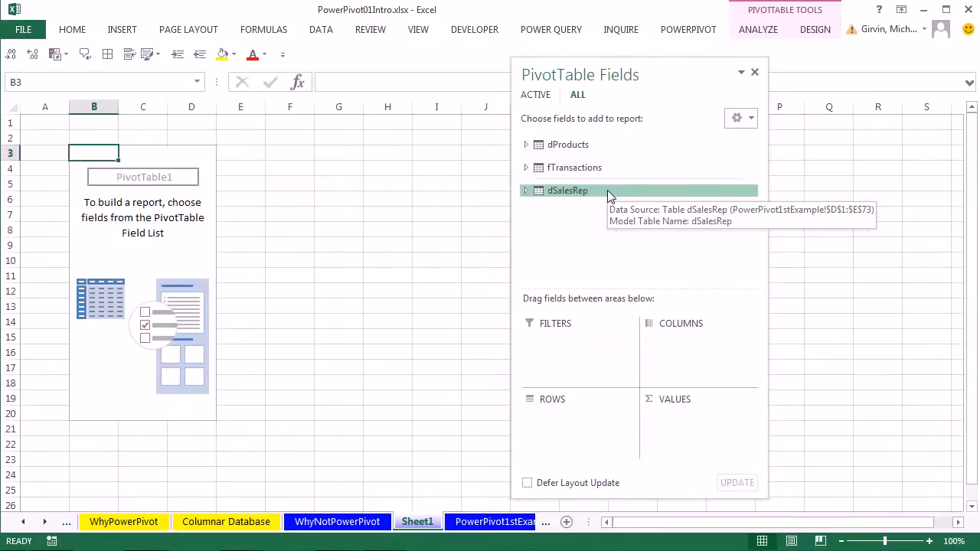
left_click_drag(610, 74, 549, 94)
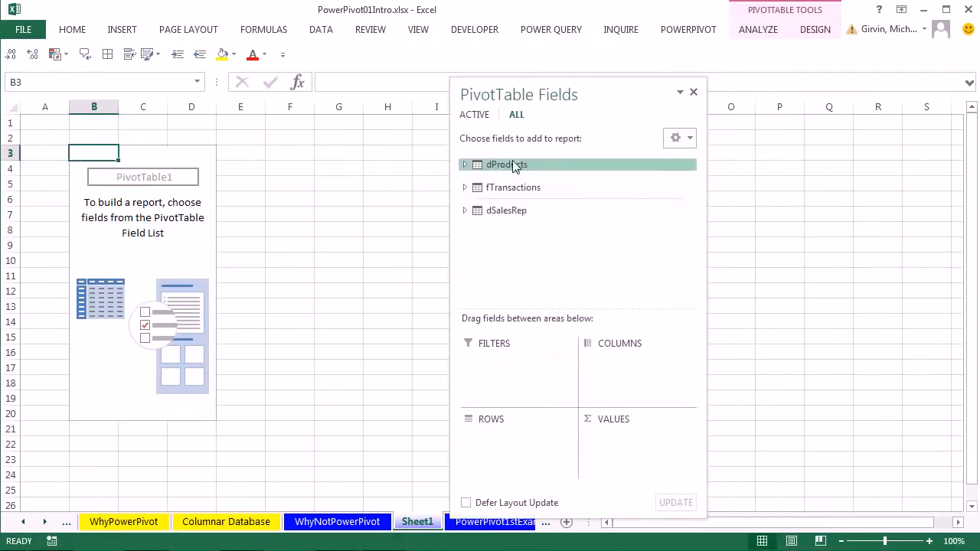
- Place Region from dSalesRep in the PivotTable's rows and Units from fTransactions in its values
left_click(464, 211)
left_click_drag(514, 240, 496, 444)
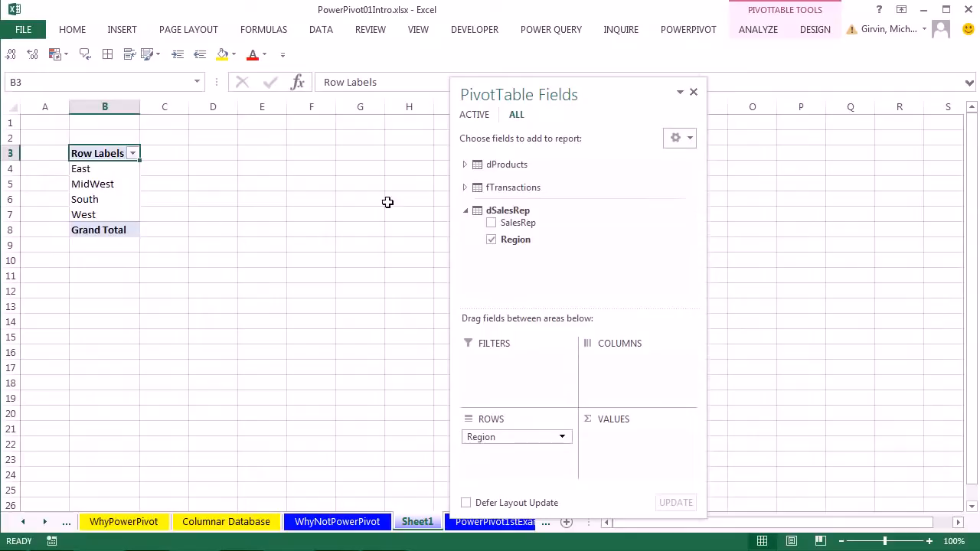
left_click(464, 187)
left_click_drag(575, 266, 628, 452)
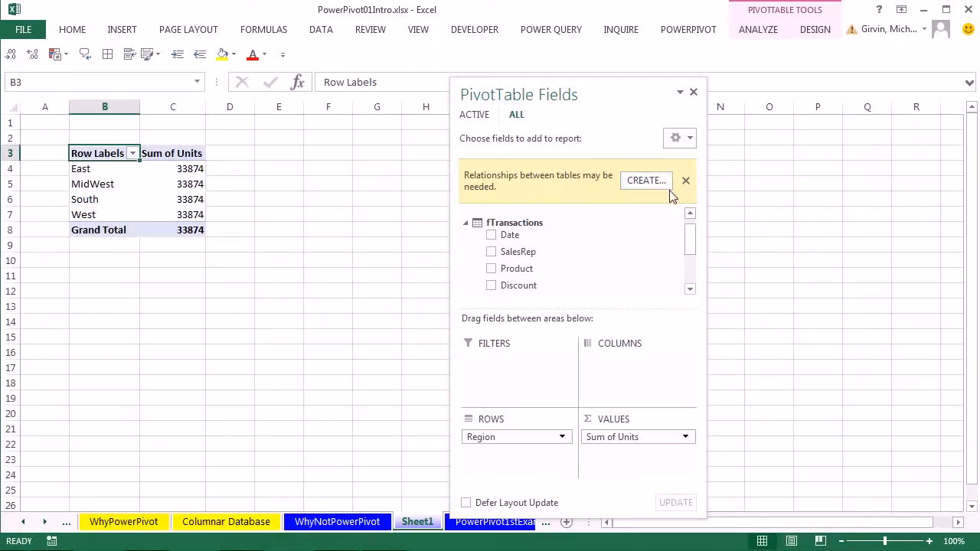
- Delete the worksheet Sheet1 that holds the PivotTable
right_click(414, 528)
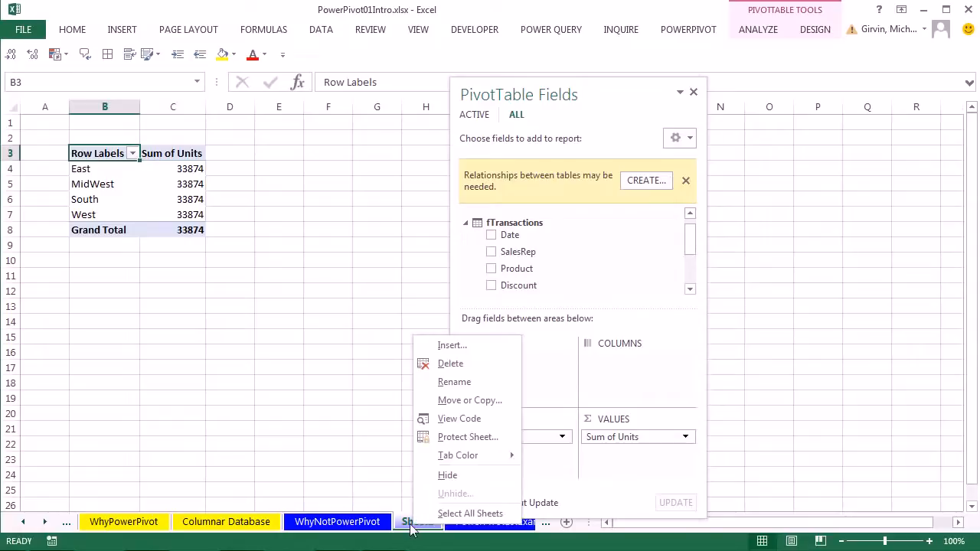
left_click(451, 364)
left_click(590, 198)
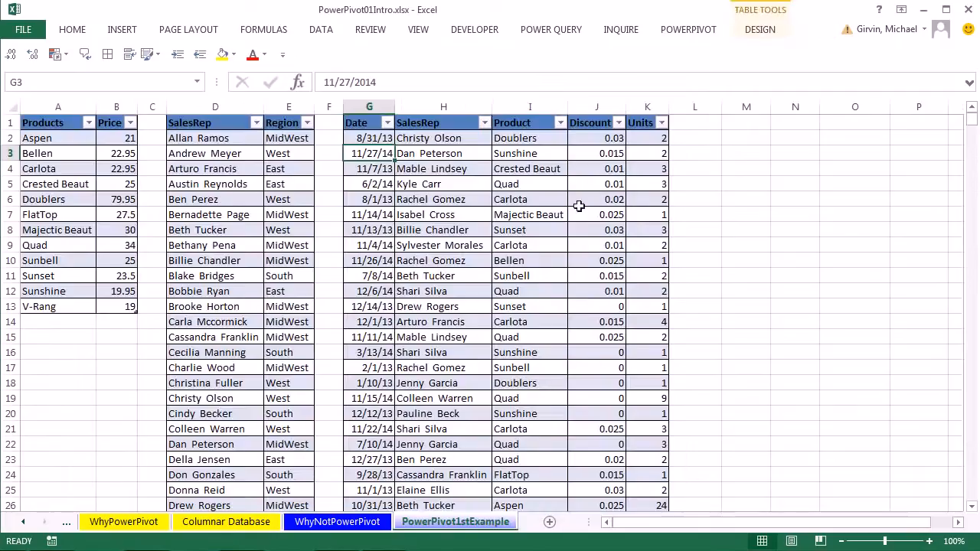
- Switch to the PowerPivot window and recreate the relationship between the SalesRep fields of dSalesRep and fTransactions
key("alt+Tab")
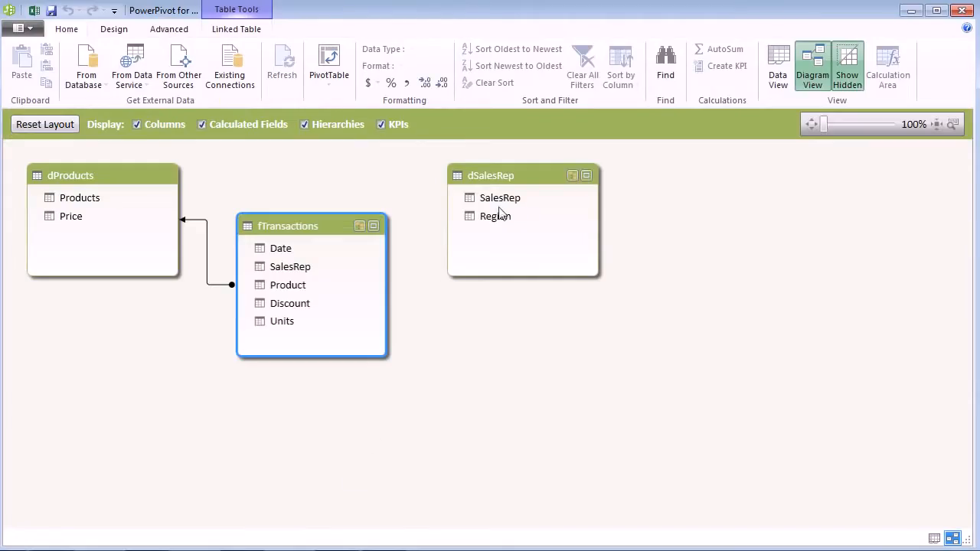
left_click_drag(500, 197, 312, 264)
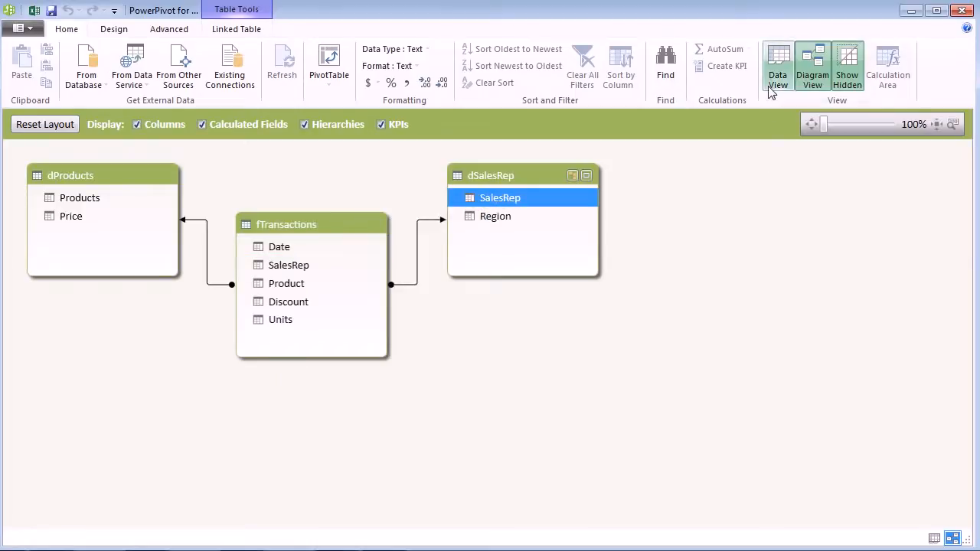
- Create another Data Model PivotTable on a new worksheet, with dSalesRep's Region in rows and fTransactions' Units in values
left_click(333, 67)
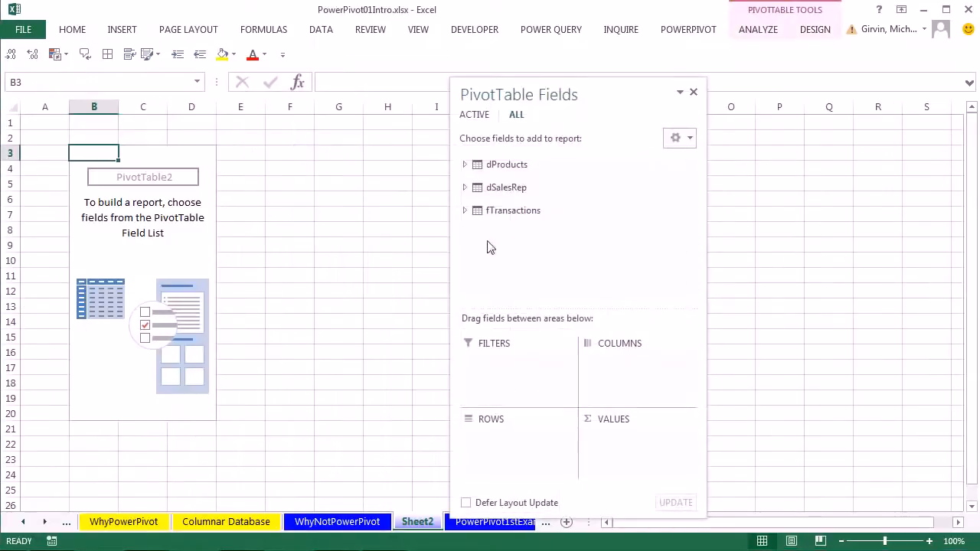
left_click(464, 187)
left_click_drag(502, 217, 503, 440)
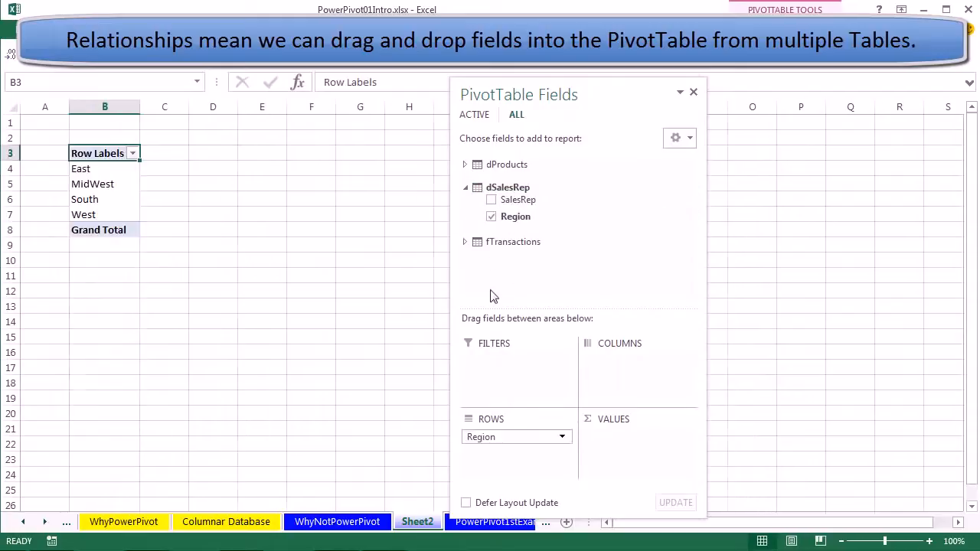
left_click(463, 241)
left_click_drag(510, 295, 610, 437)
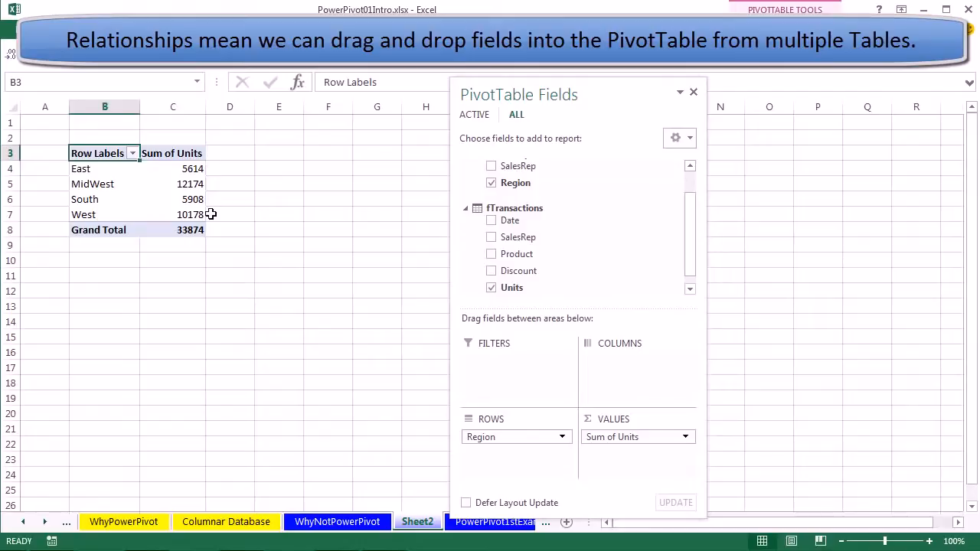
mouse_move(201, 217)
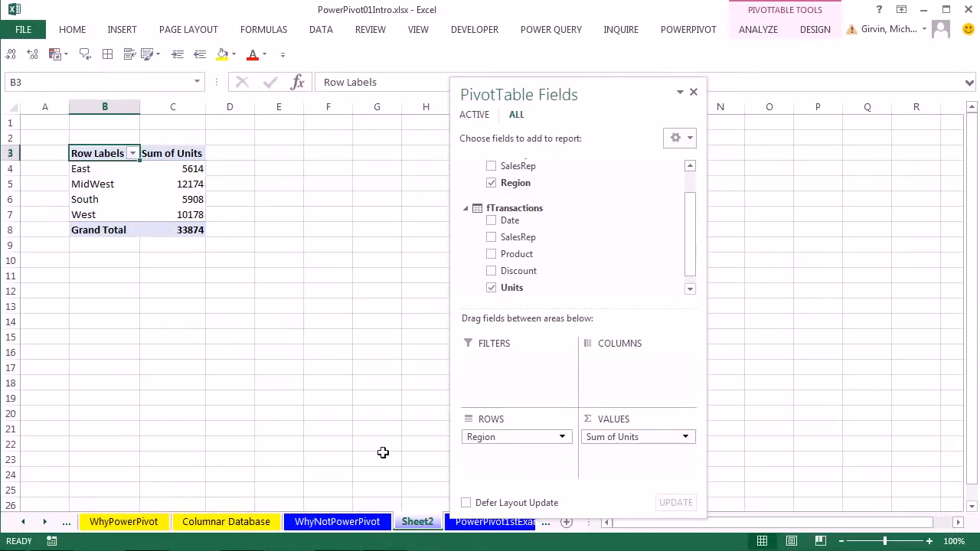
- Delete the worksheet Sheet2 that holds the second PivotTable
right_click(424, 525)
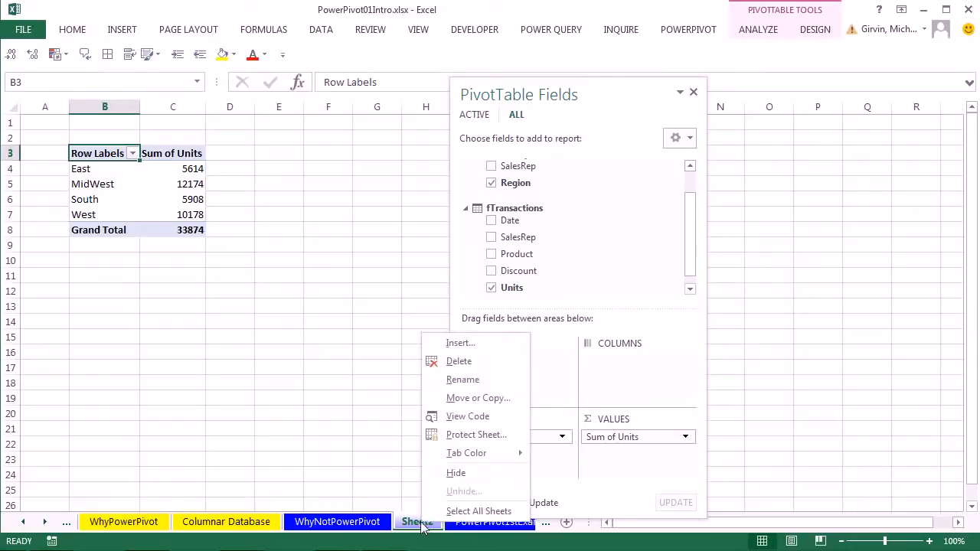
left_click(459, 363)
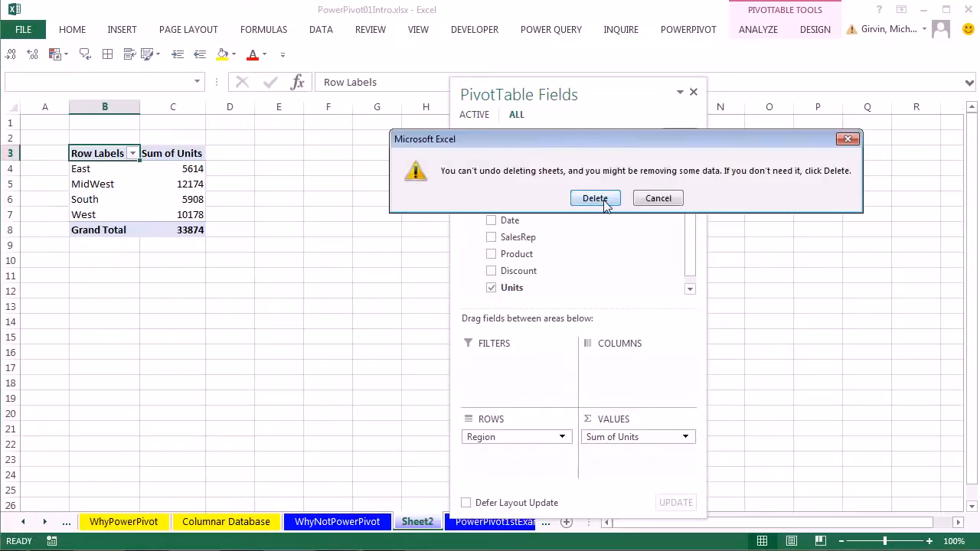
left_click(594, 199)
- Return to the PowerPivot diagram and examine which fields the relationship between dProducts and fTransactions connects
key("alt+Tab")
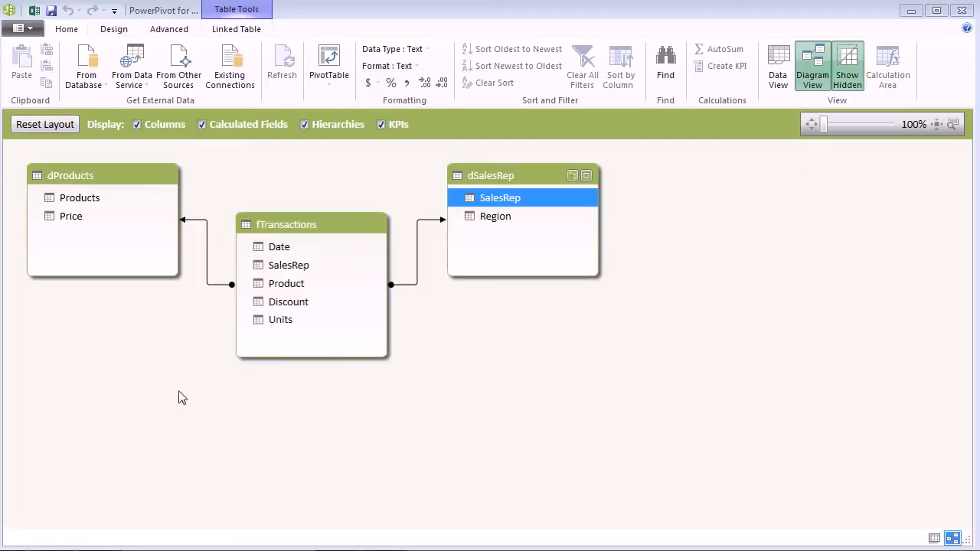
left_click(212, 285)
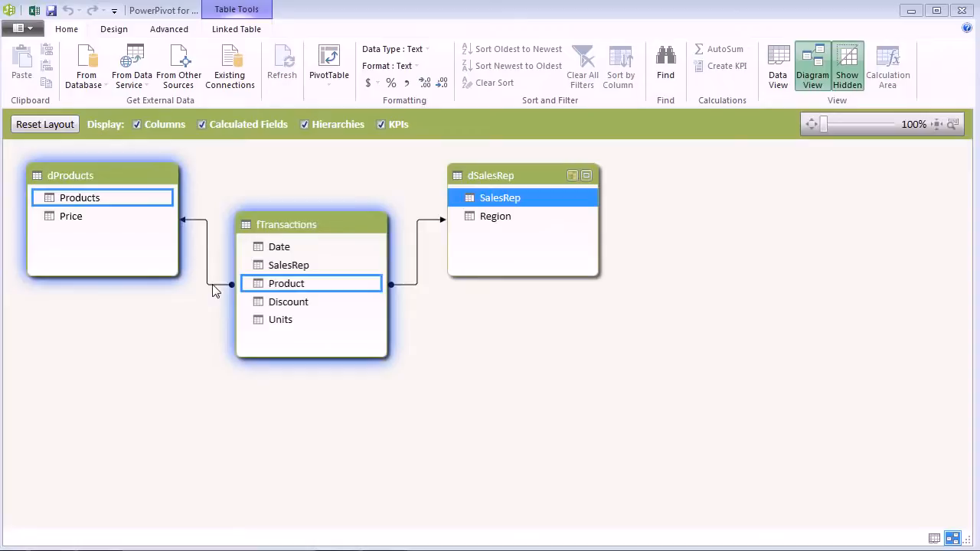
left_click(217, 298)
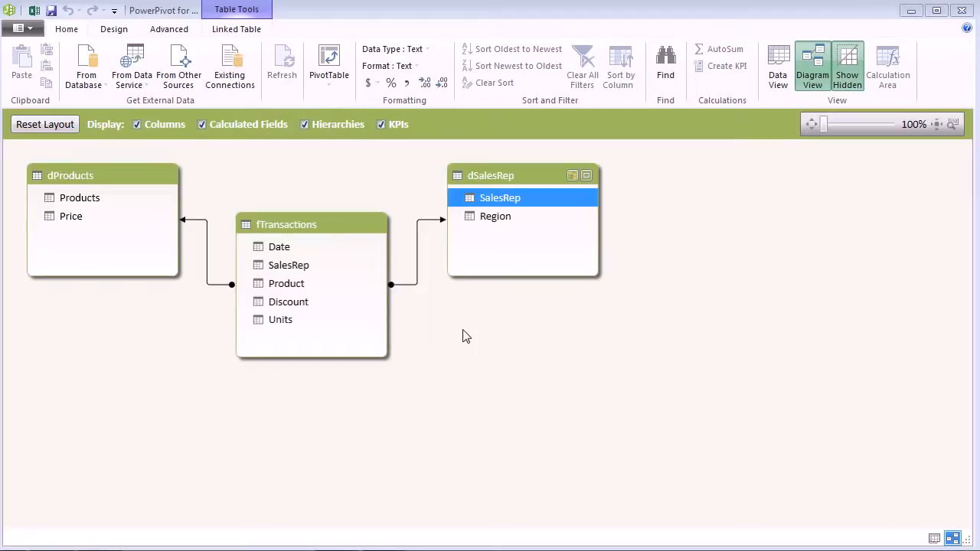
- Show the model's tables as data and widen the Products column of dProducts to fit its full product names
left_click(776, 76)
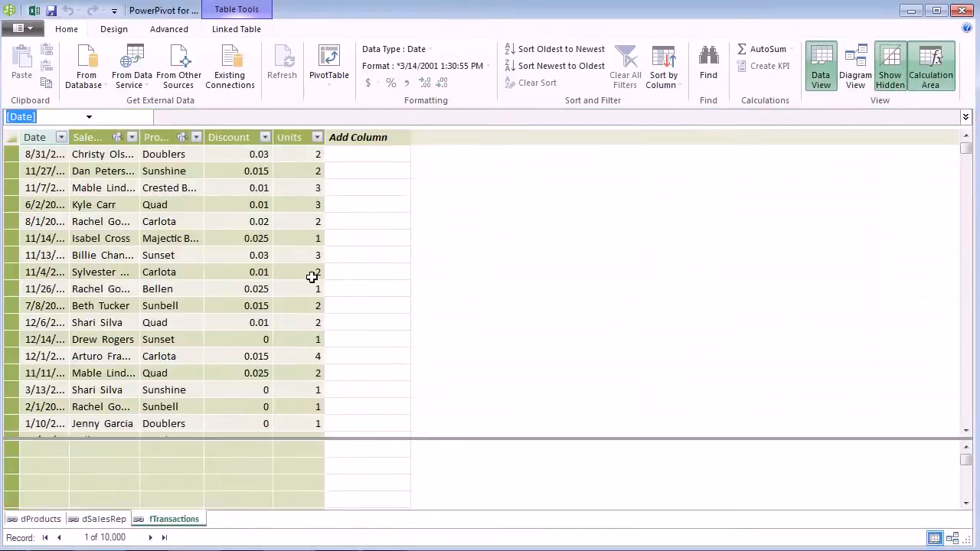
left_click(107, 520)
left_click(46, 520)
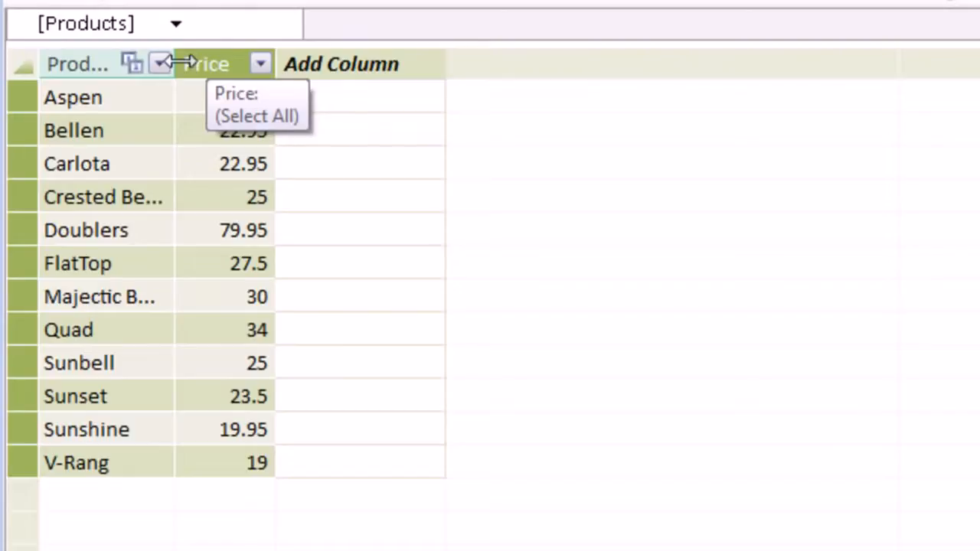
left_click_drag(183, 63, 241, 64)
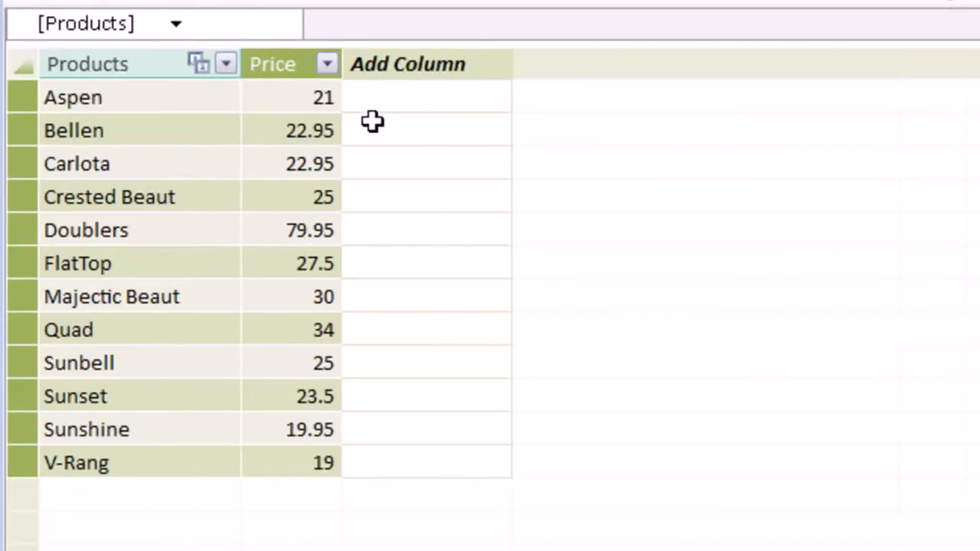
- Format the Price column of dProducts as $ English (United States) currency
left_click(310, 99)
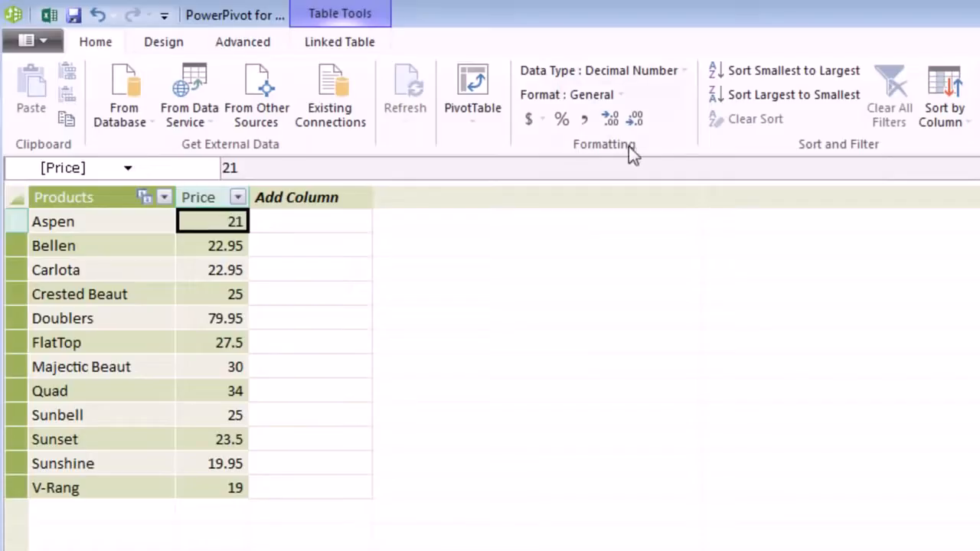
left_click(532, 124)
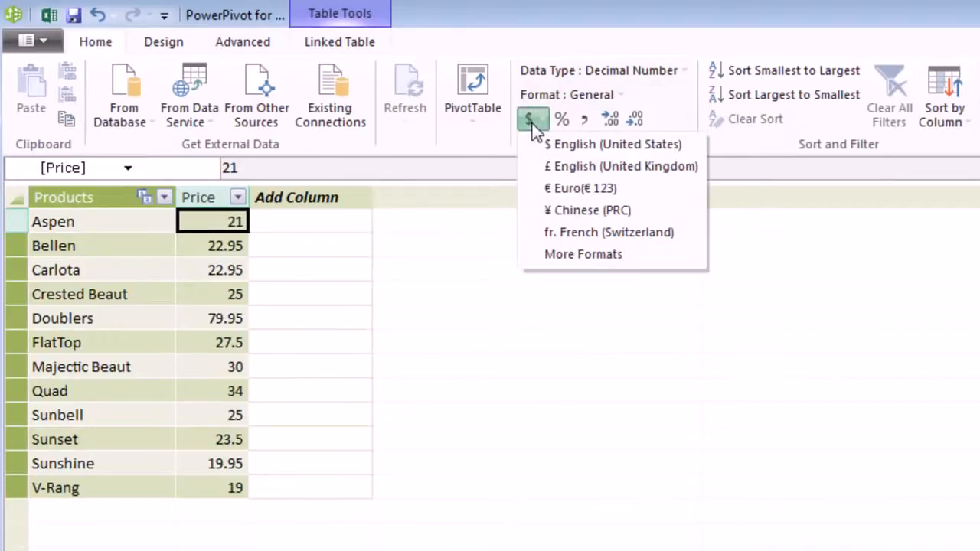
left_click(583, 147)
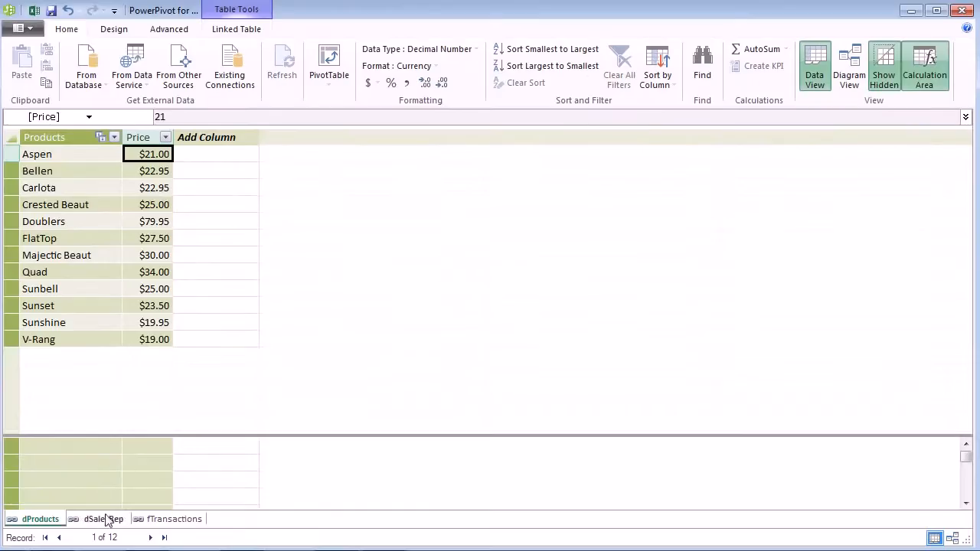
- Widen the SalesRep column in dSalesRep and the Date column in fTransactions
left_click(104, 519)
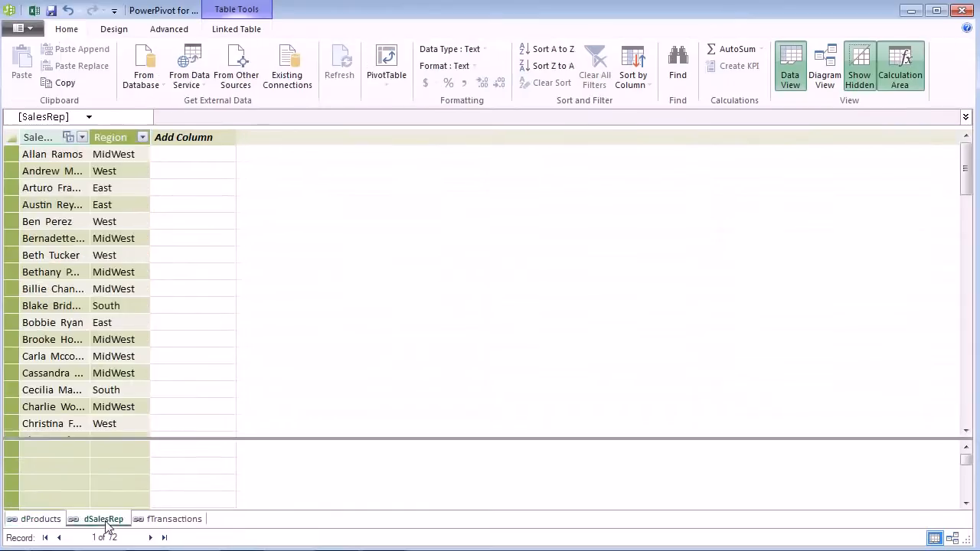
left_click_drag(89, 142, 136, 147)
left_click(165, 525)
left_click_drag(68, 138, 91, 137)
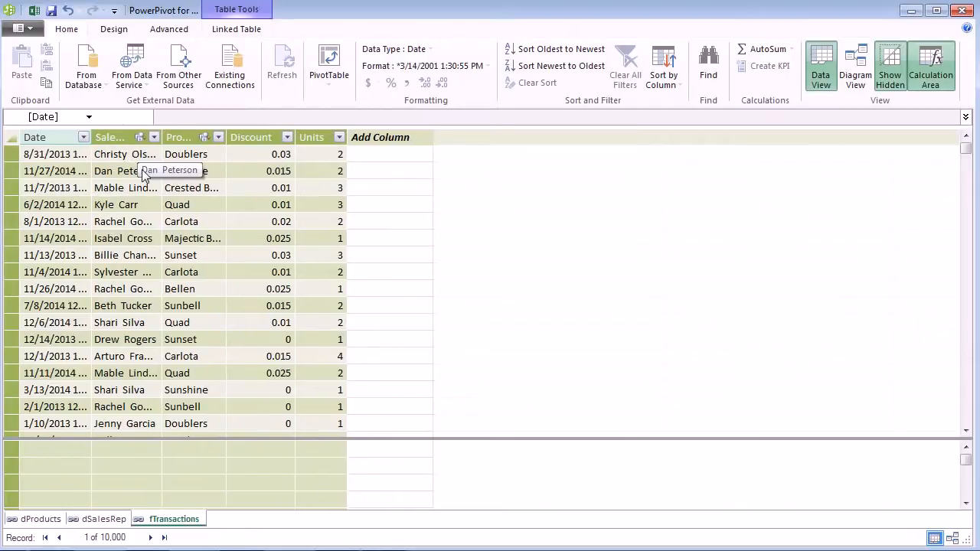
left_click_drag(92, 138, 126, 138)
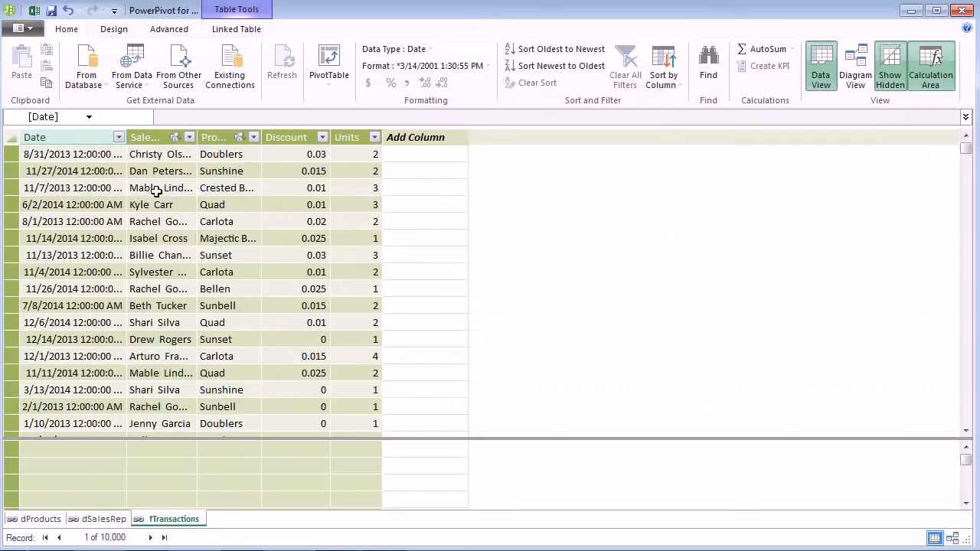
- Format the Date column of fTransactions with the *3/14/2001 date format
left_click(105, 154)
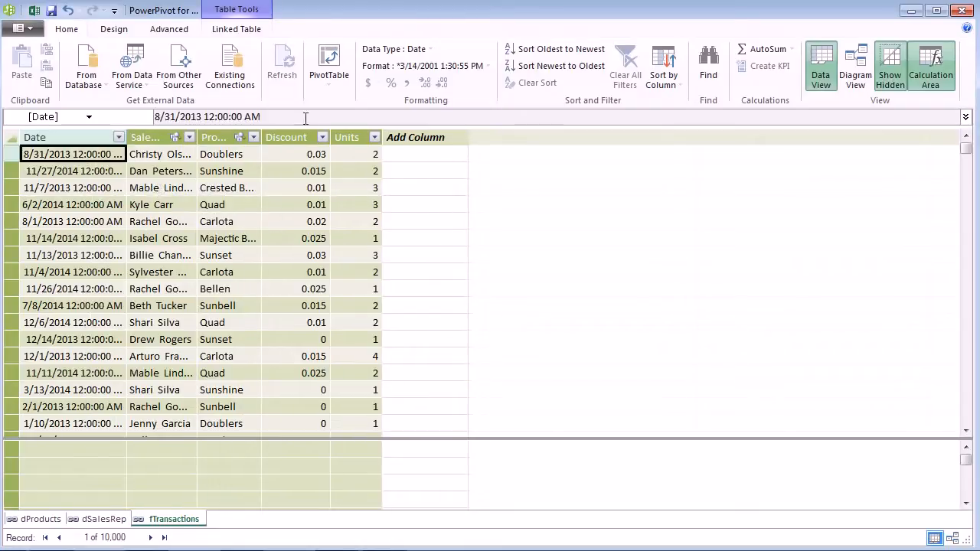
left_click(387, 67)
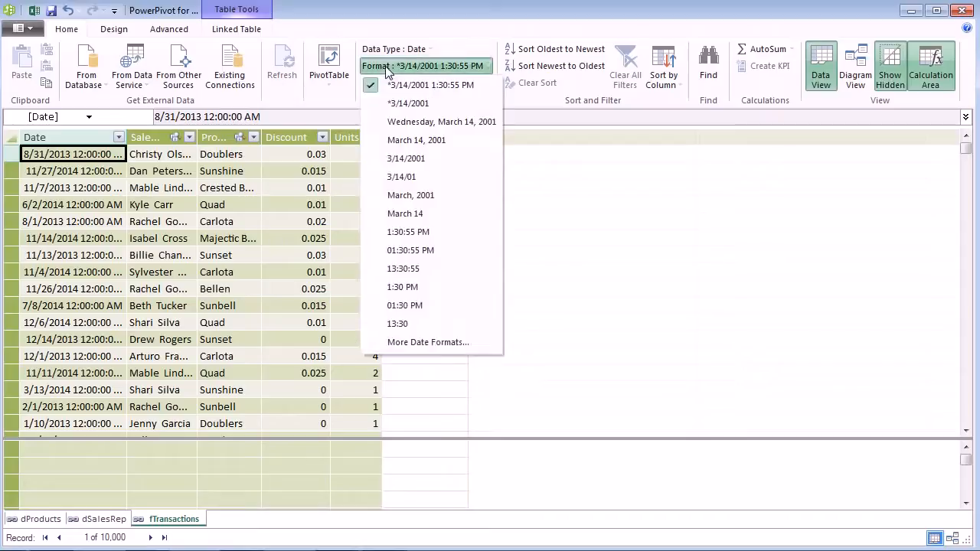
left_click(419, 112)
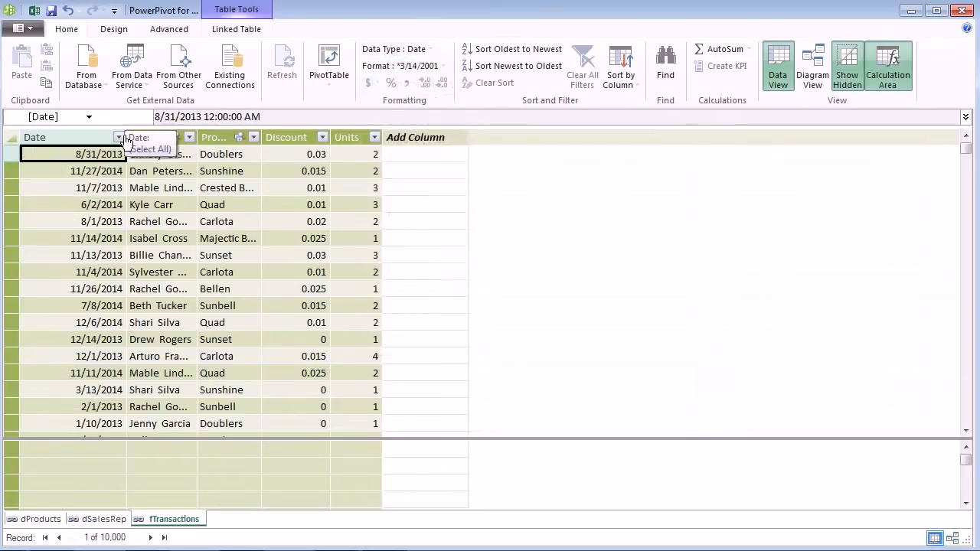
- Narrow the Date column and widen the SalesRep and Product columns of fTransactions to fit their contents
left_click_drag(124, 136, 94, 136)
left_click_drag(167, 137, 199, 137)
left_click_drag(266, 137, 286, 137)
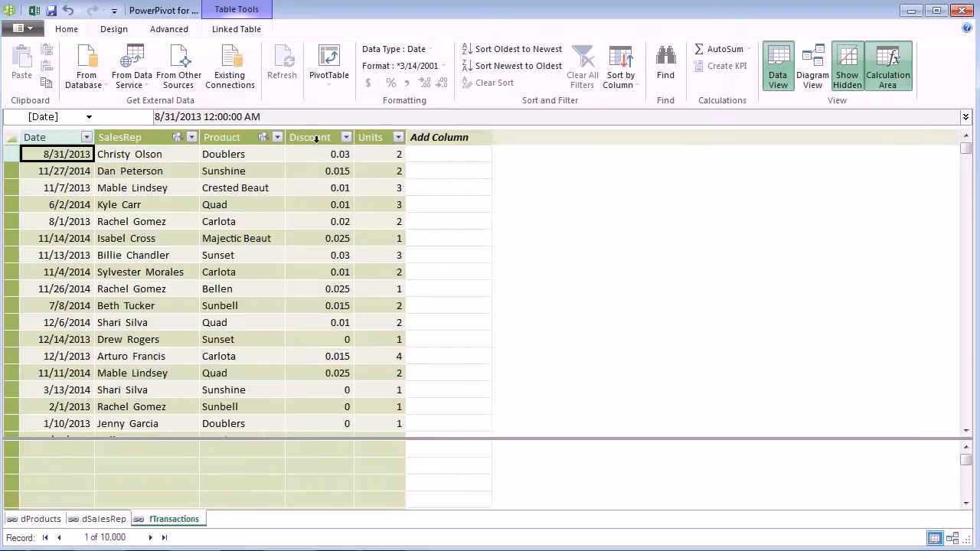
- Sort fTransactions by Date from oldest to newest and enlarge the calculation area beneath the table
left_click(342, 157)
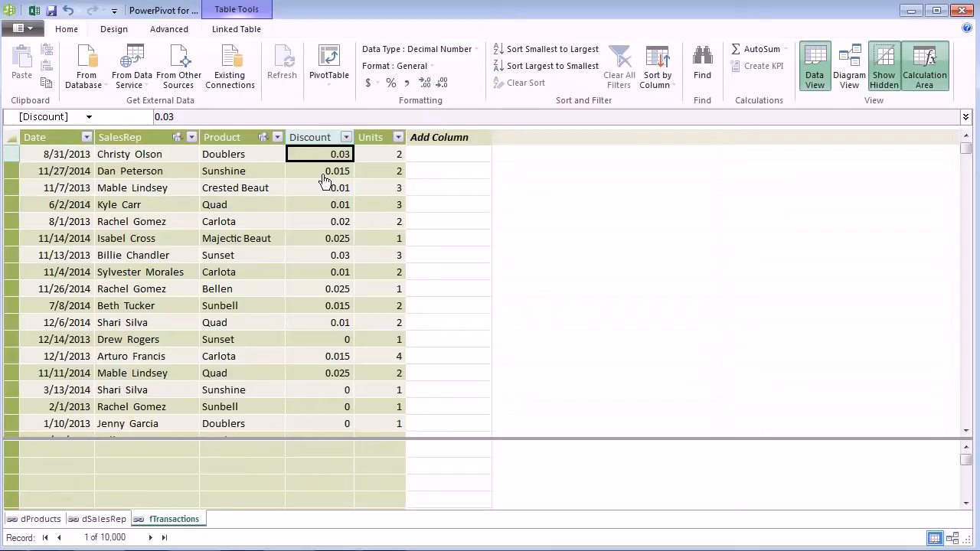
left_click(62, 156)
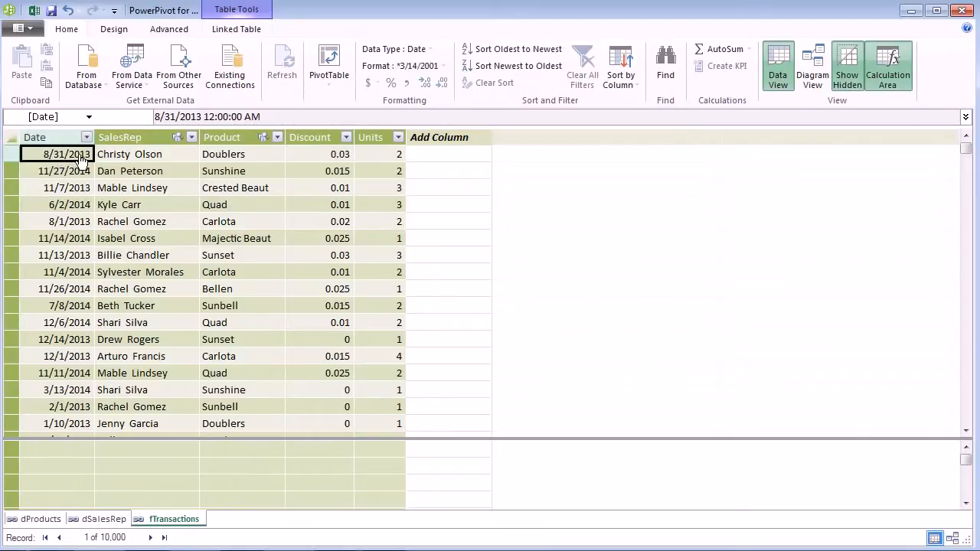
left_click(506, 50)
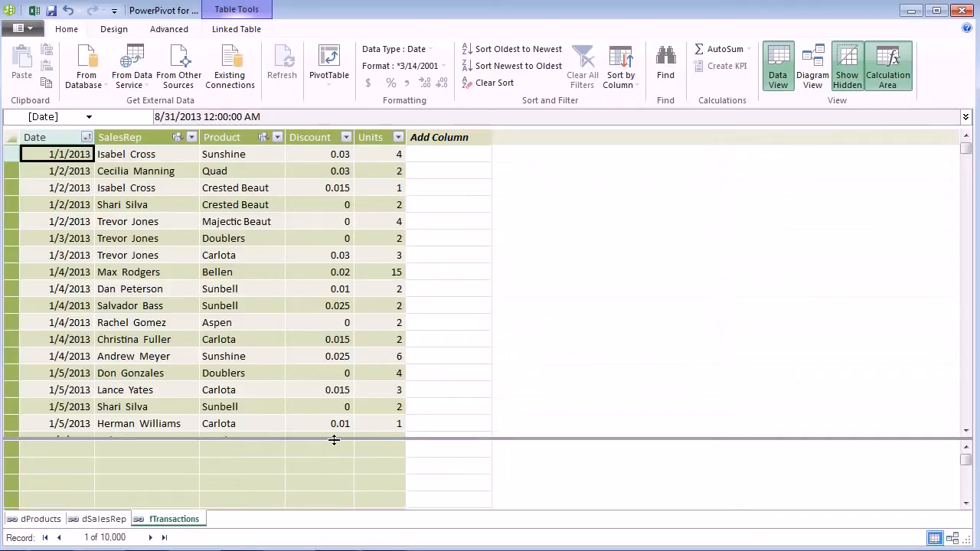
left_click_drag(334, 439, 332, 356)
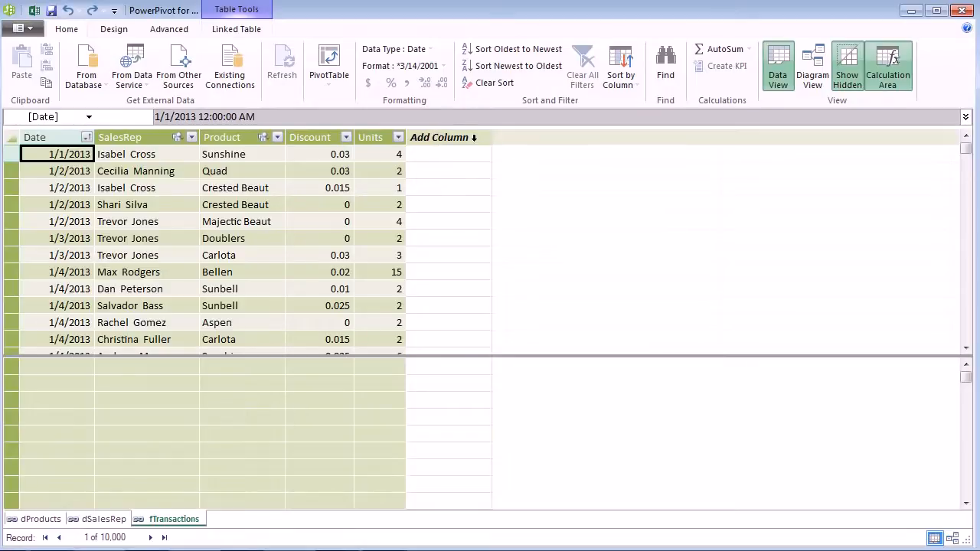
- Add a new column named Net Revenue to the fTransactions table
double_click(435, 138)
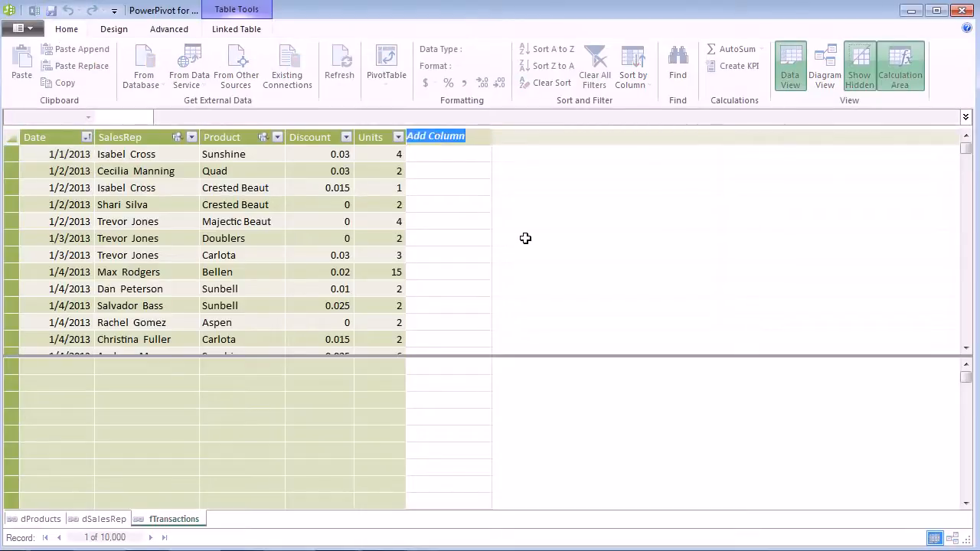
type("Net Revenue")
key("Return")
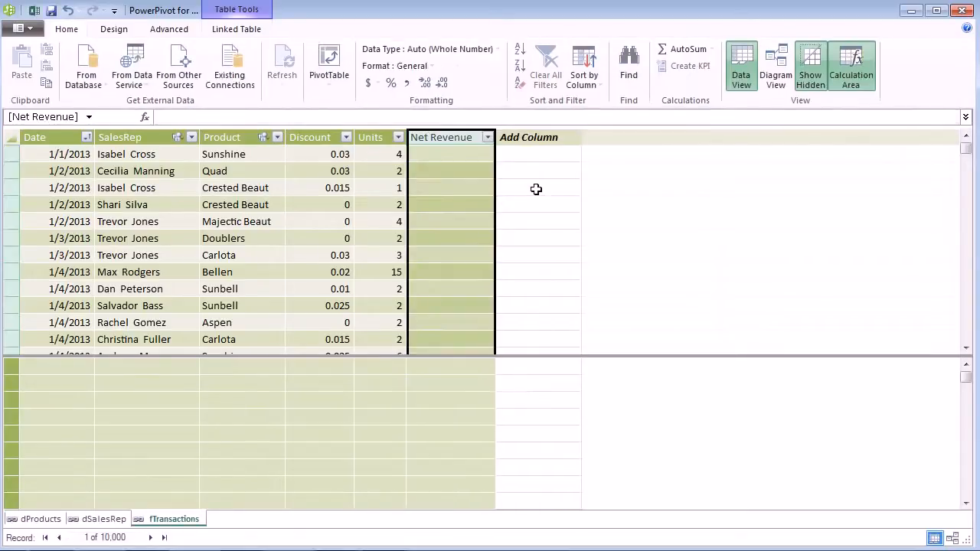
- Enter the formula =RELATED(dProducts[Price]) in the Net Revenue column to look up each product's price
left_click(442, 156)
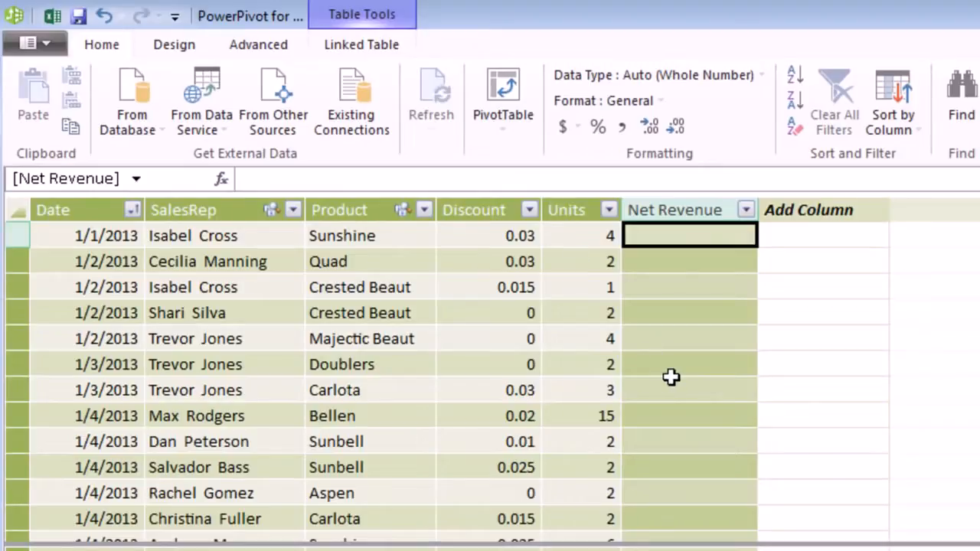
key("ctrl+z")
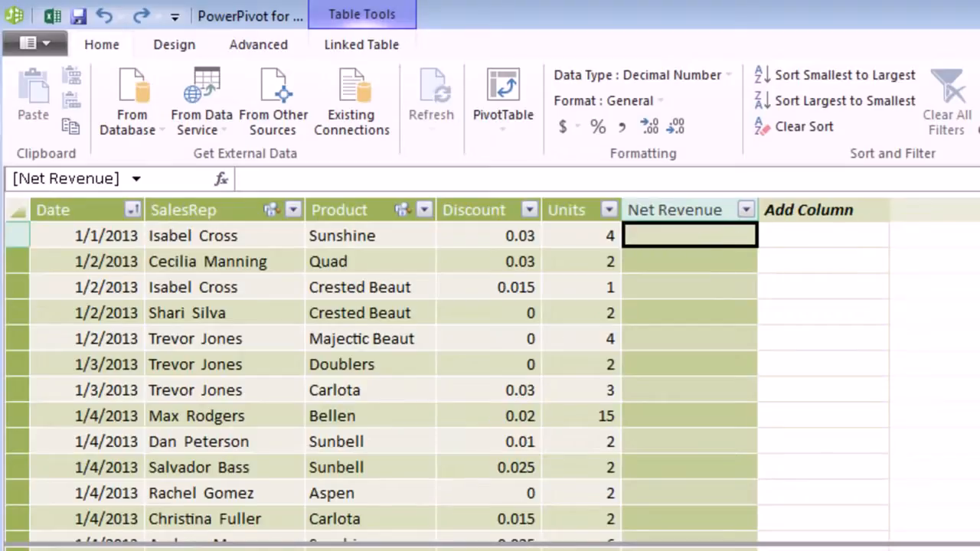
type("=")
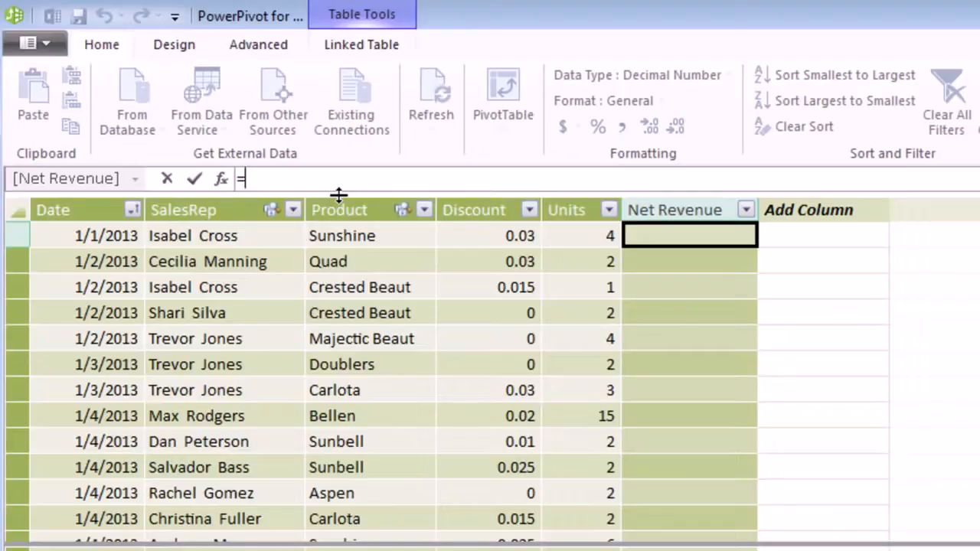
type("re")
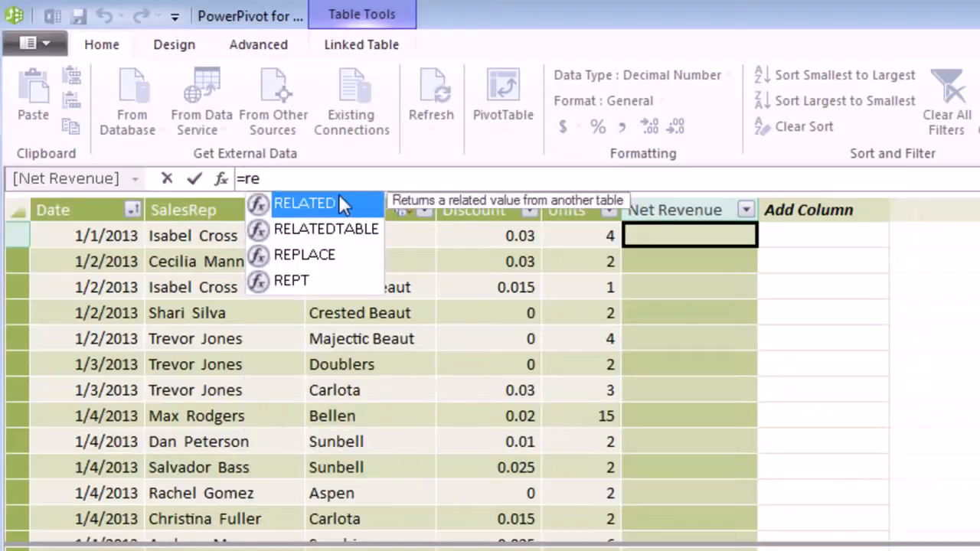
double_click(306, 203)
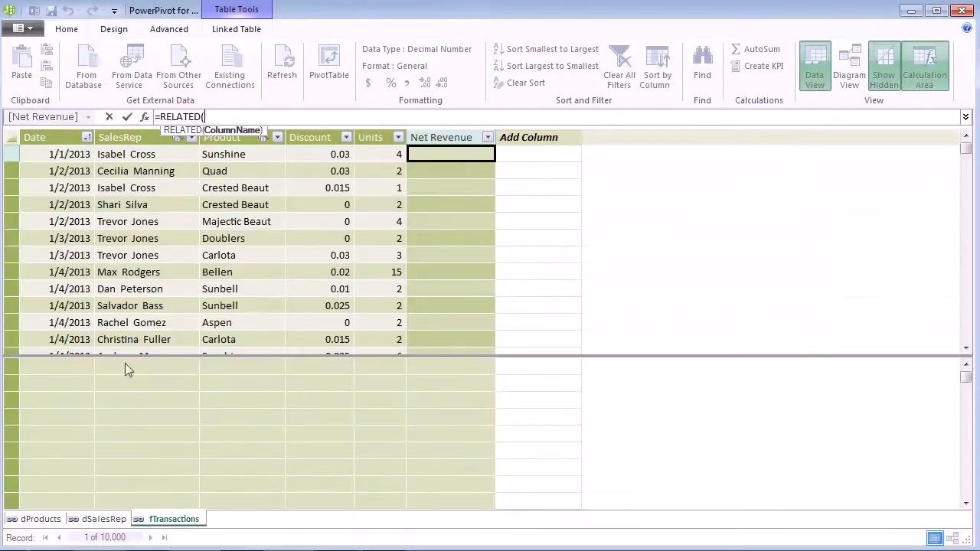
left_click(37, 520)
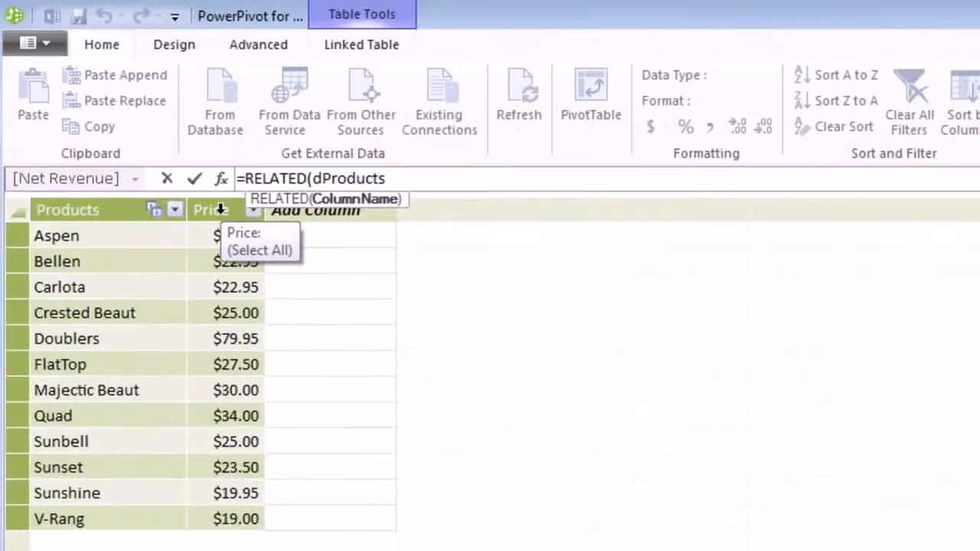
left_click(220, 209)
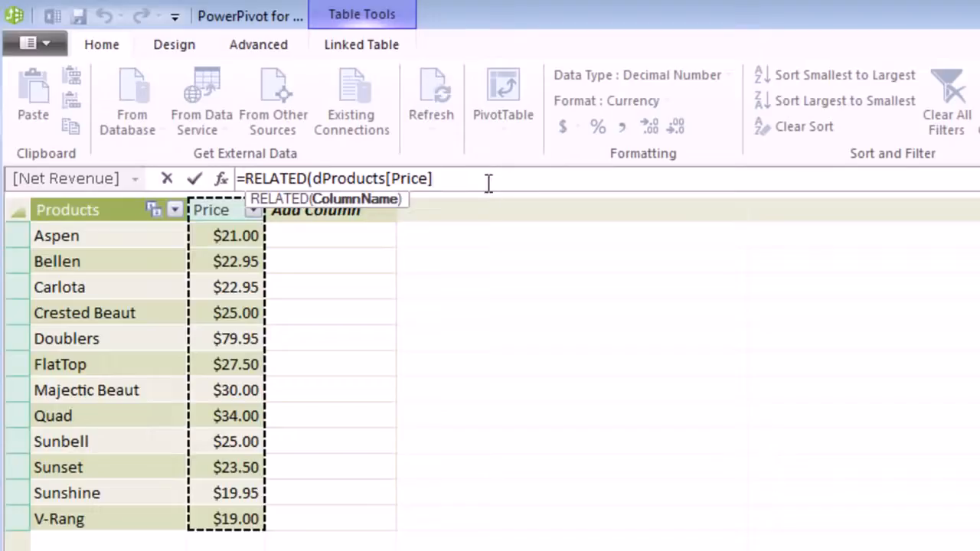
type(")")
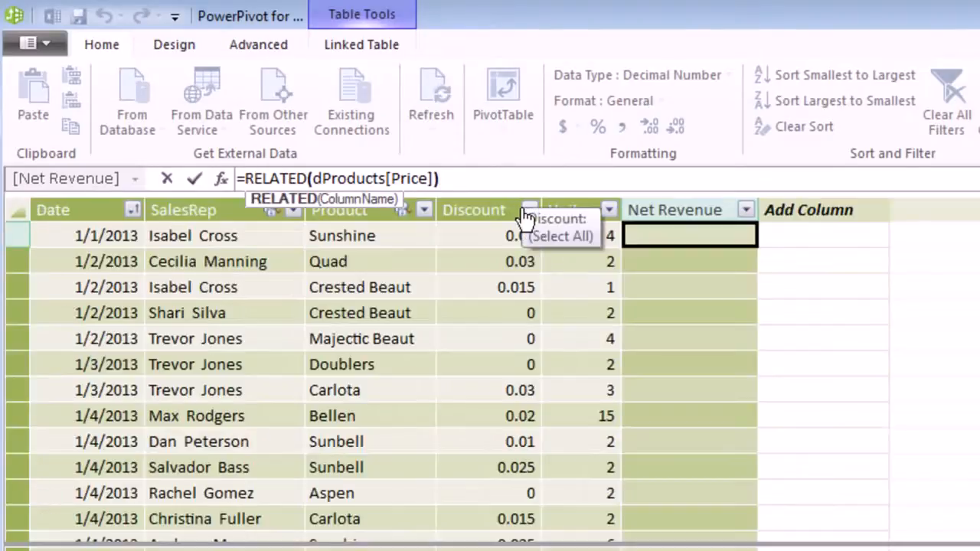
key("Return")
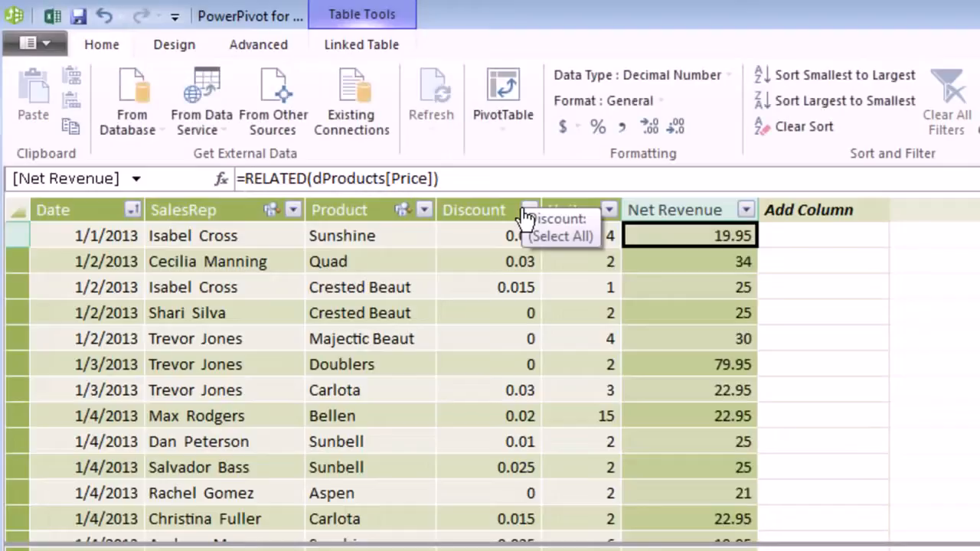
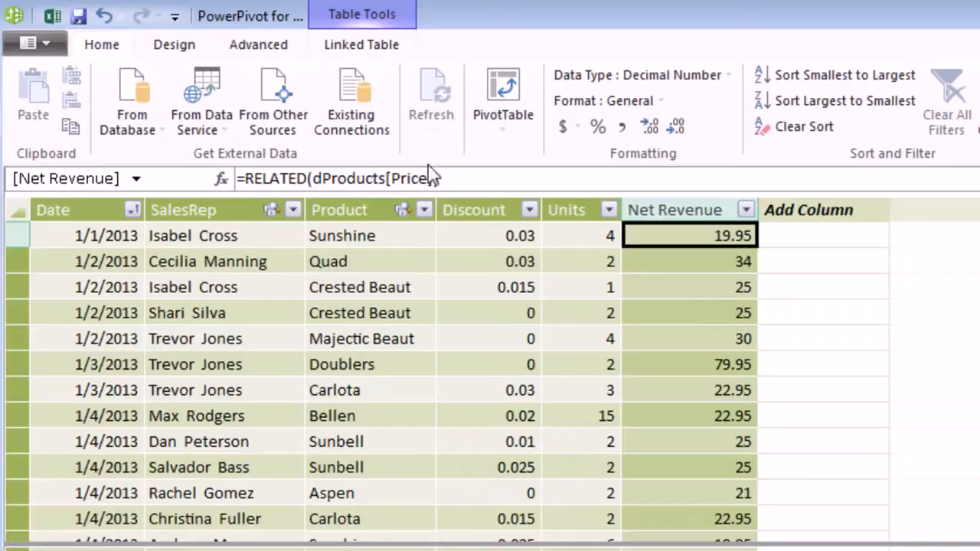
- Examine the formula and the returned prices in several rows of the Net Revenue column against their products
left_click(691, 270)
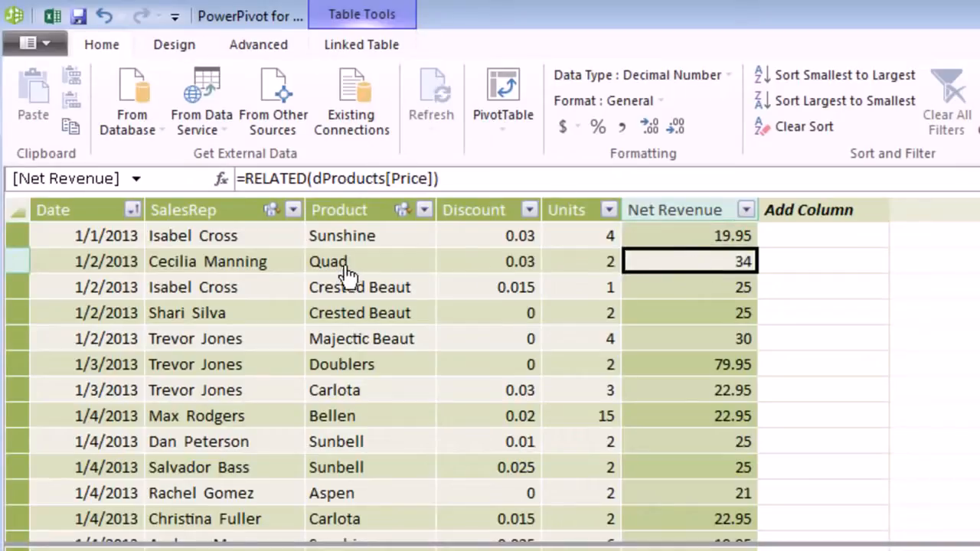
left_click(696, 293)
left_click(697, 320)
left_click(699, 236)
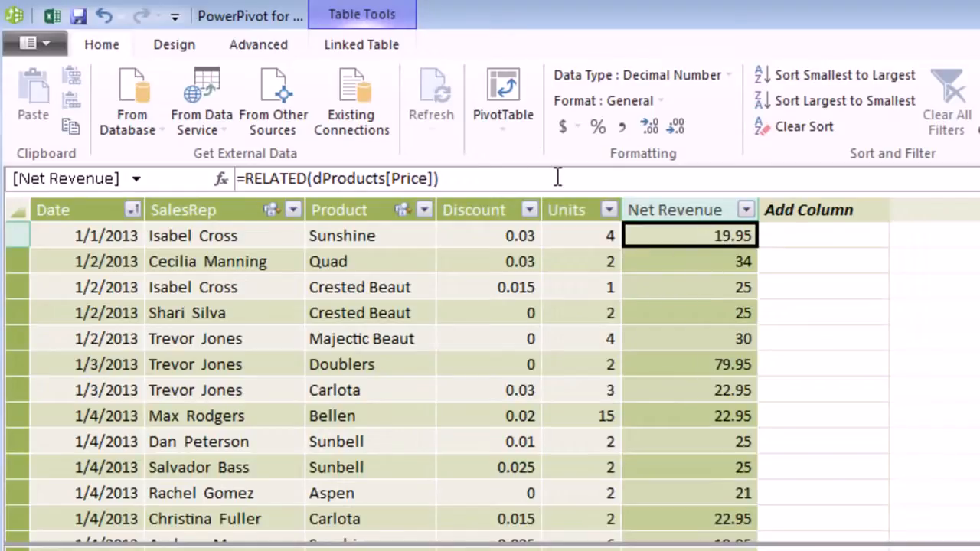
left_click(715, 312)
left_click(719, 390)
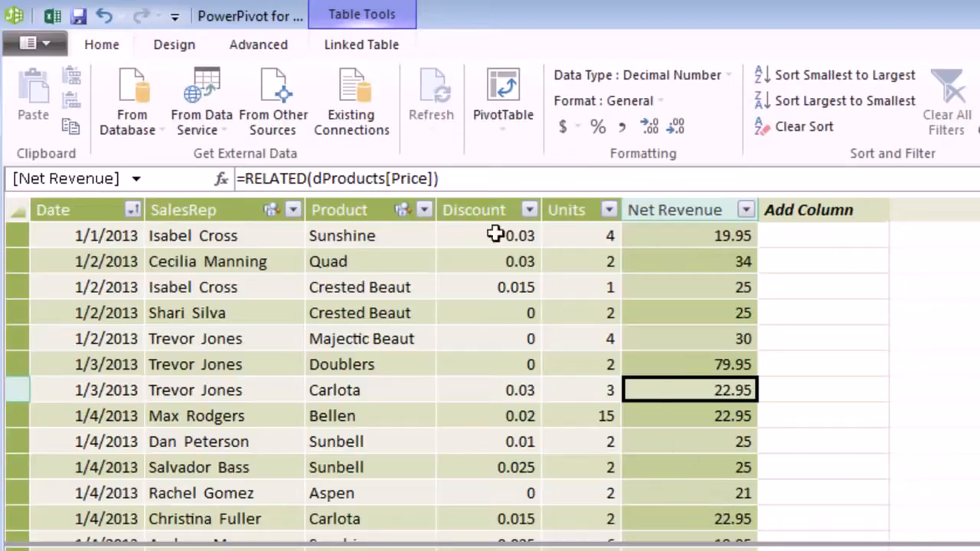
left_click(643, 239)
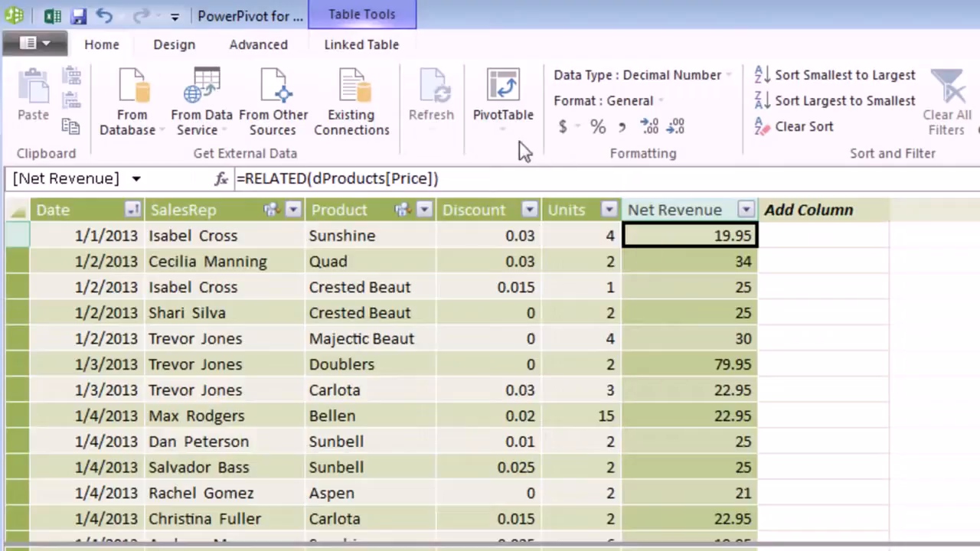
left_click(701, 266)
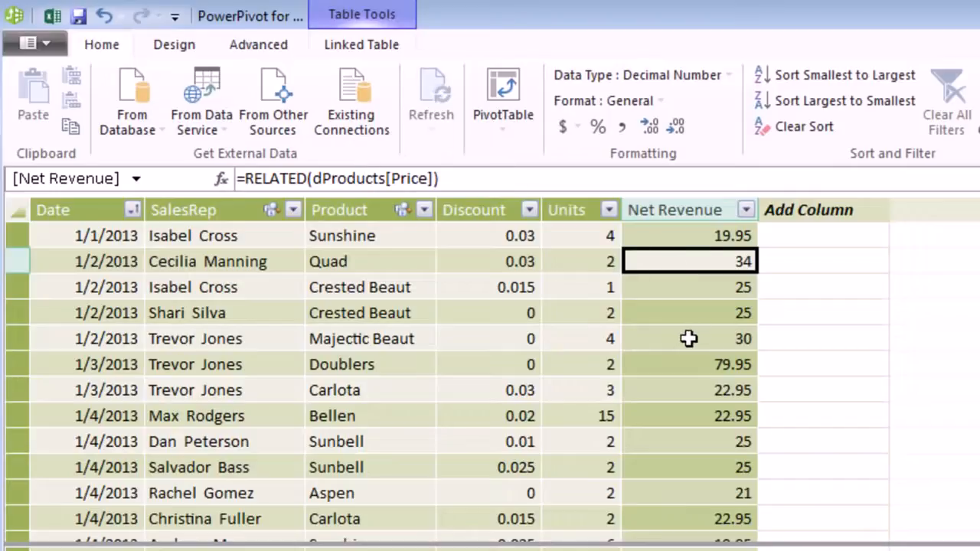
left_click(692, 233)
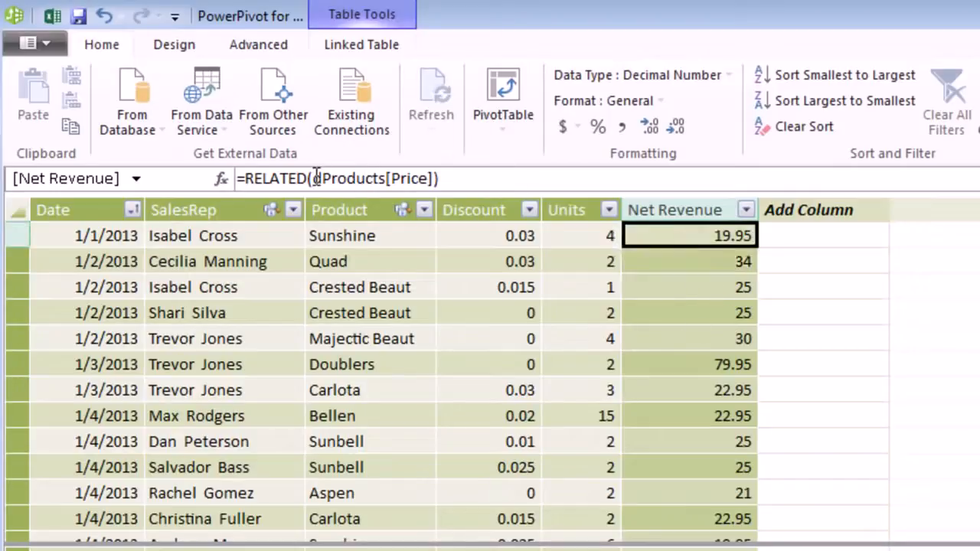
- Extend the Net Revenue formula after the RELATED function with *(1-[Discount]
left_click(464, 181)
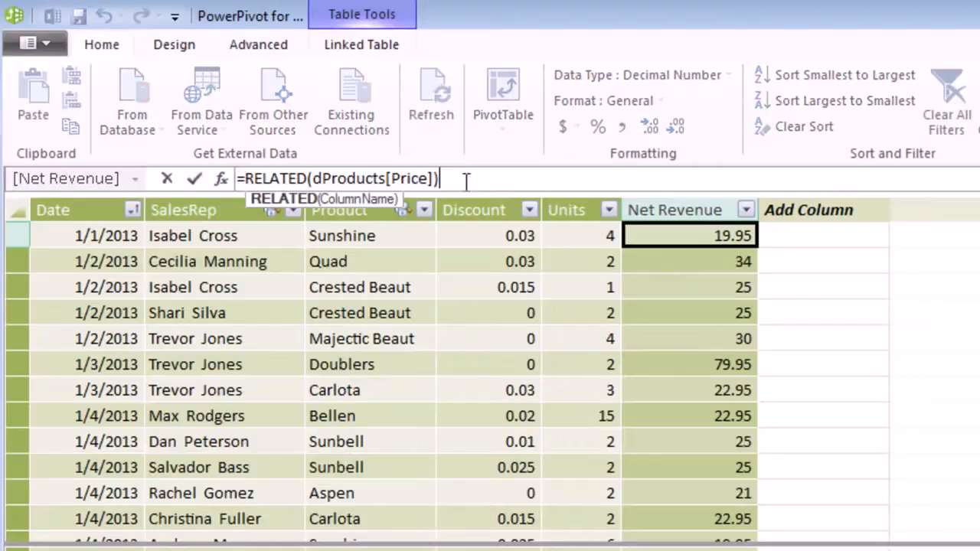
type("*")
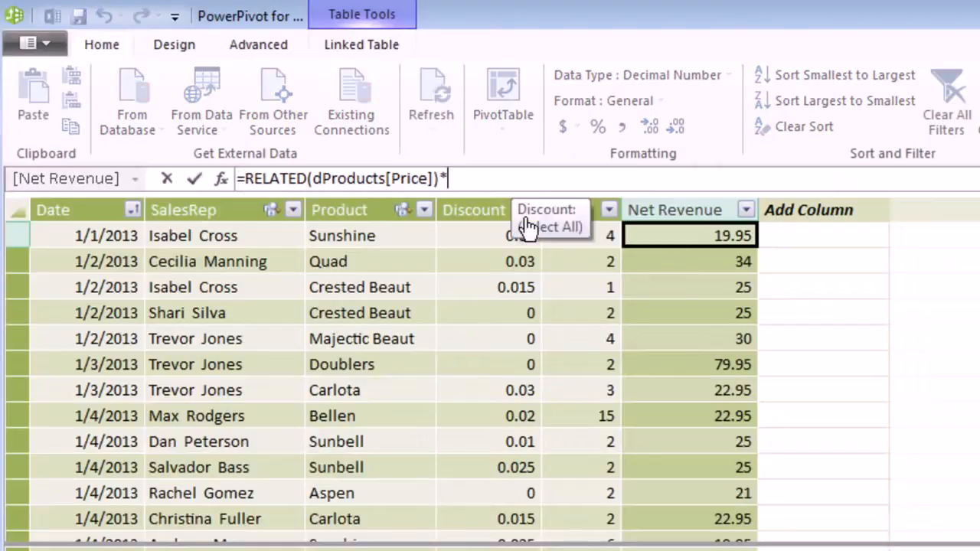
type("(1-")
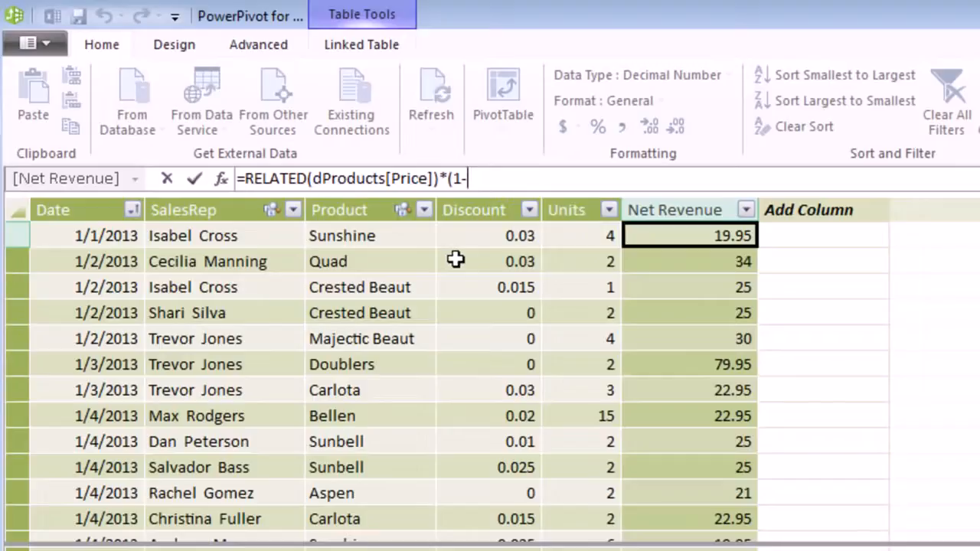
left_click(502, 236)
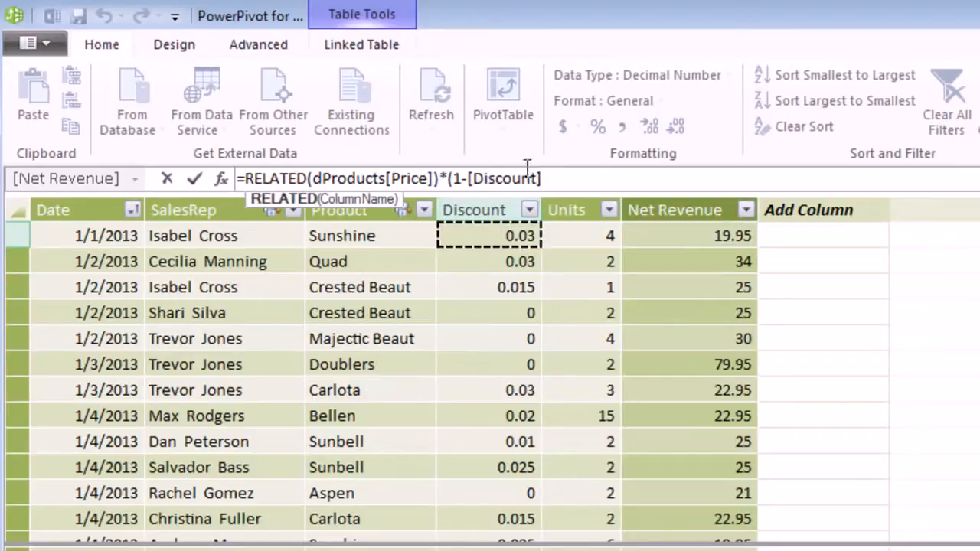
- Qualify the Discount reference in the Net Revenue formula with its table name, giving fTransactions[Discount]
left_click(470, 177)
type("f")
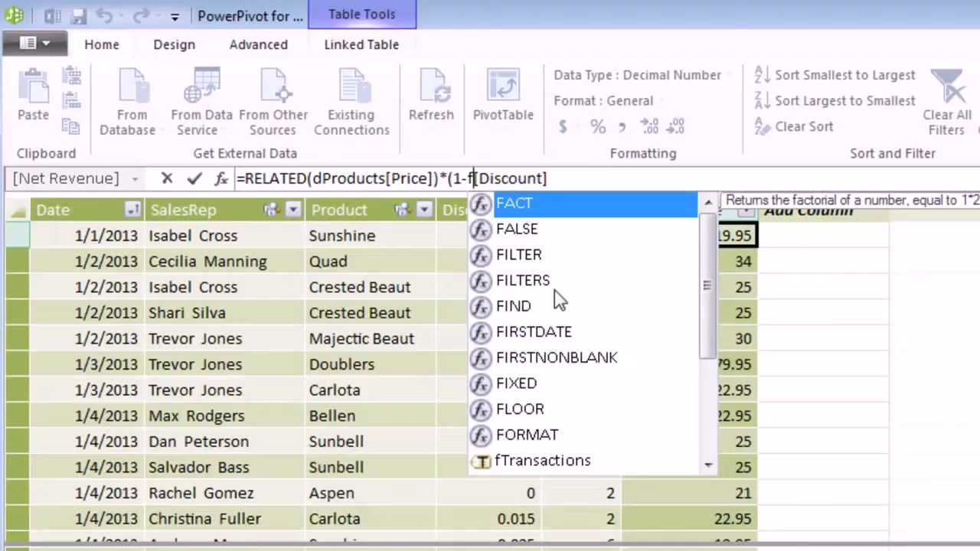
type("t")
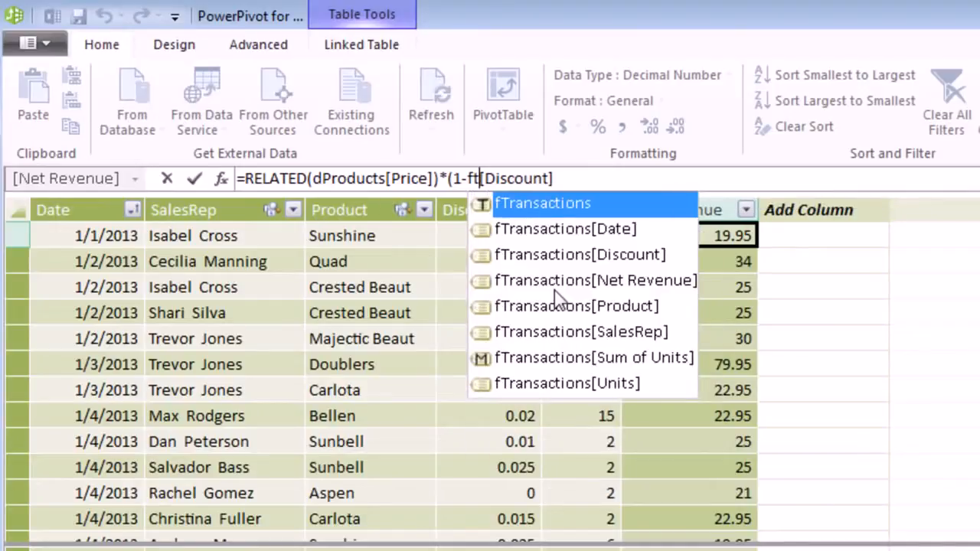
double_click(495, 205)
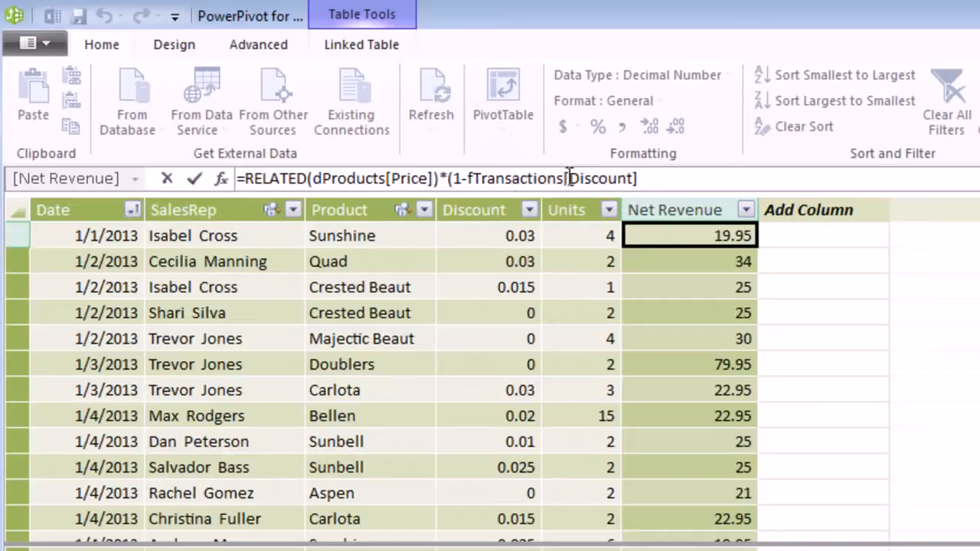
left_click_drag(564, 181, 654, 181)
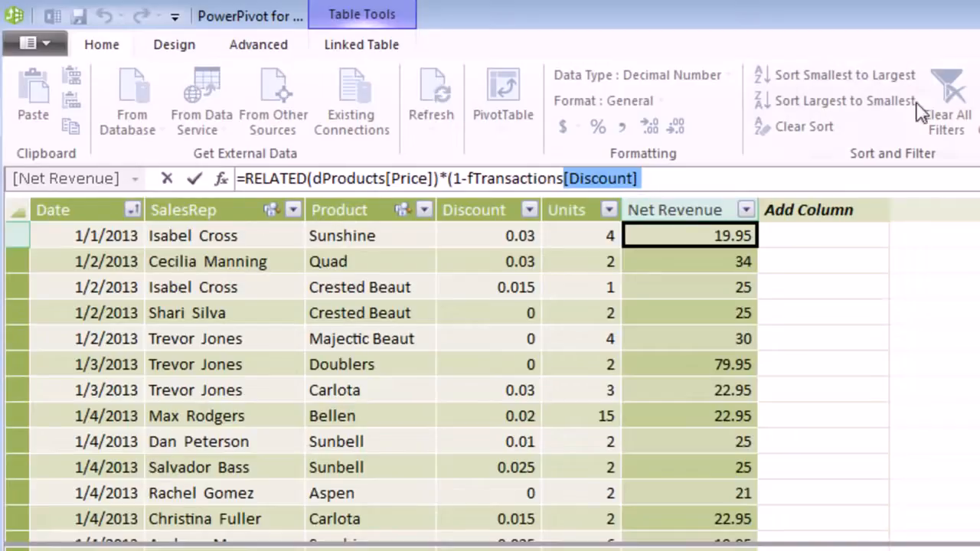
left_click(668, 178)
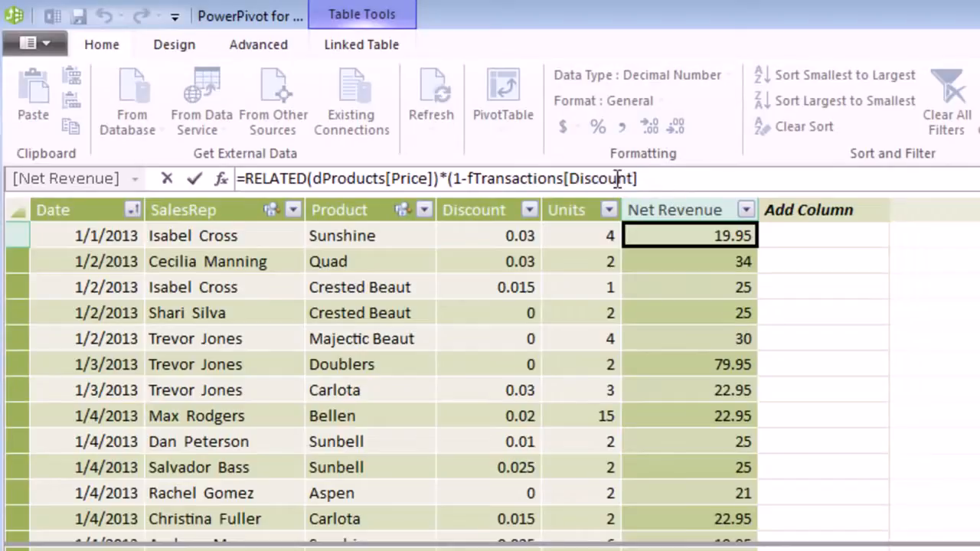
- Complete the Net Revenue formula by closing the discount parenthesis and multiplying by fTransactions[Units], then enter it
left_click_drag(568, 178, 640, 179)
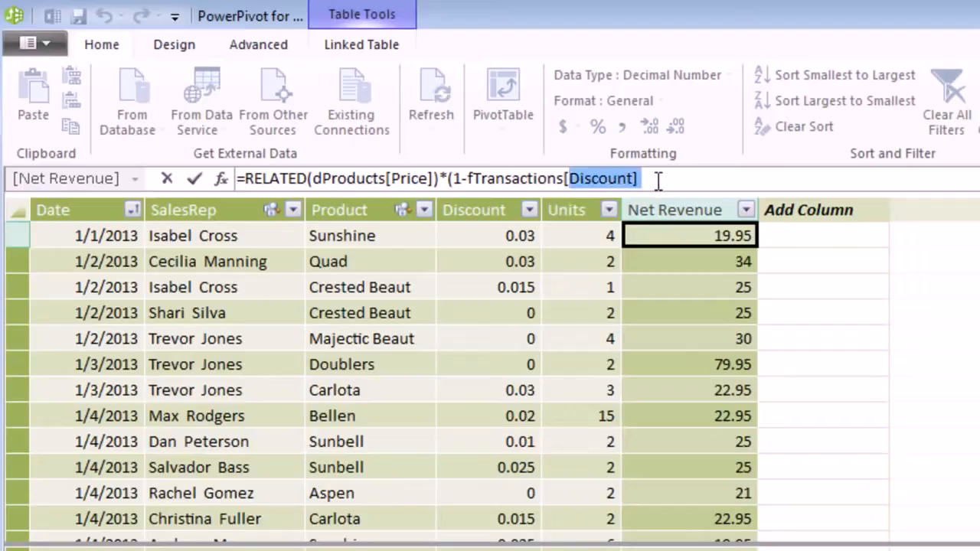
left_click(656, 179)
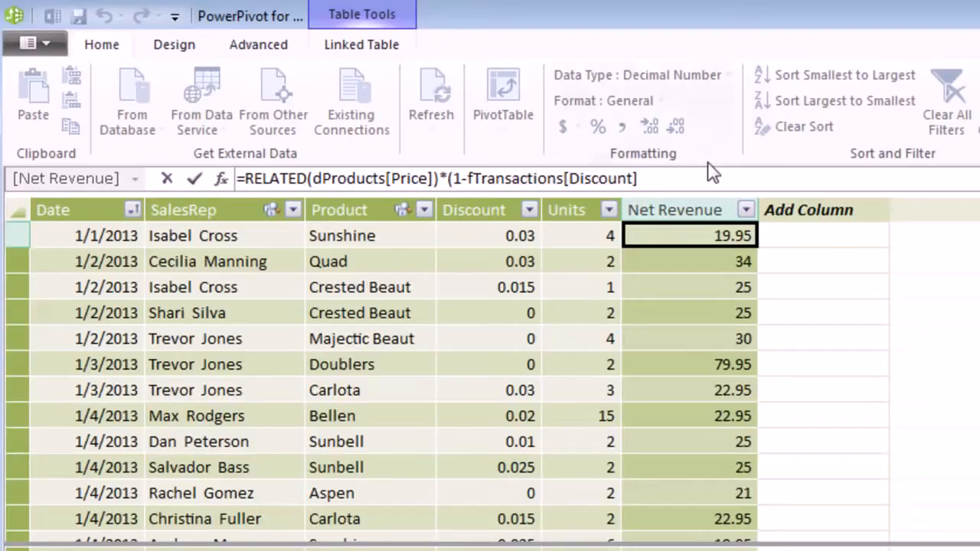
type(")*fTransactions[")
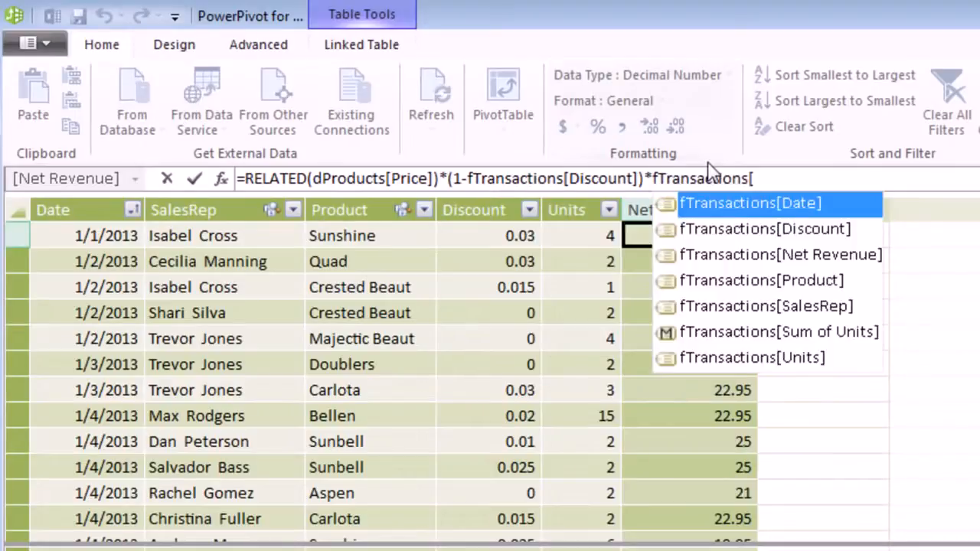
key("Down")
key("Down")
key("Down")
key("Down")
key("Down")
key("Down")
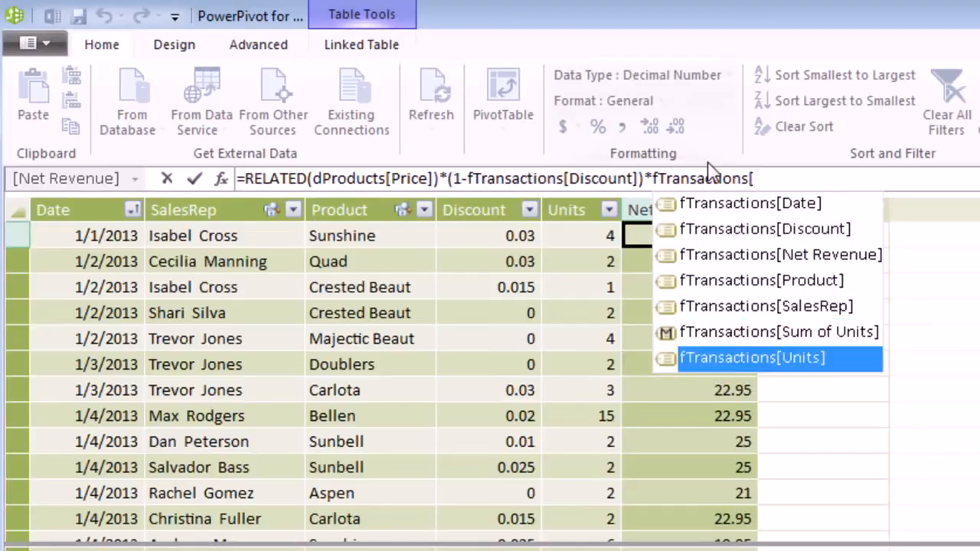
key("Tab")
key("Return")
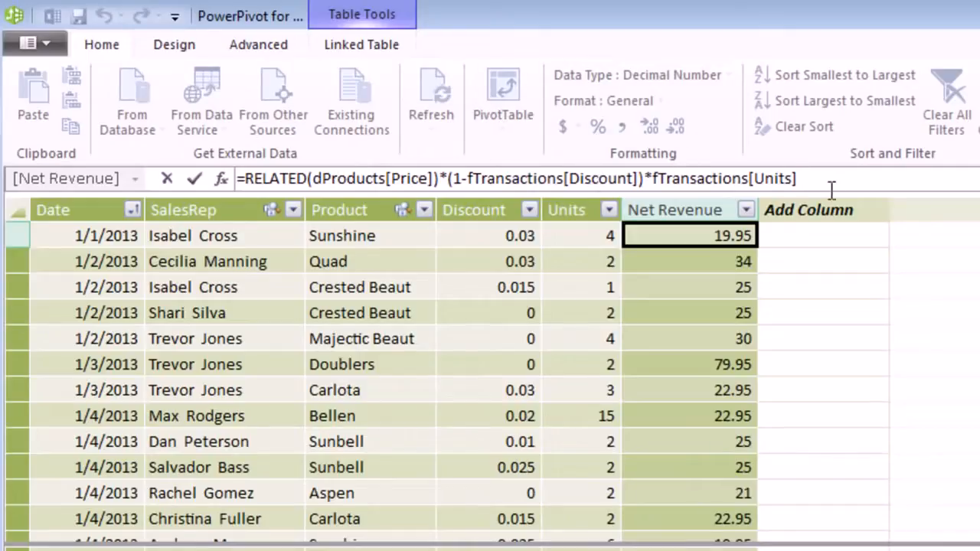
key("Return")
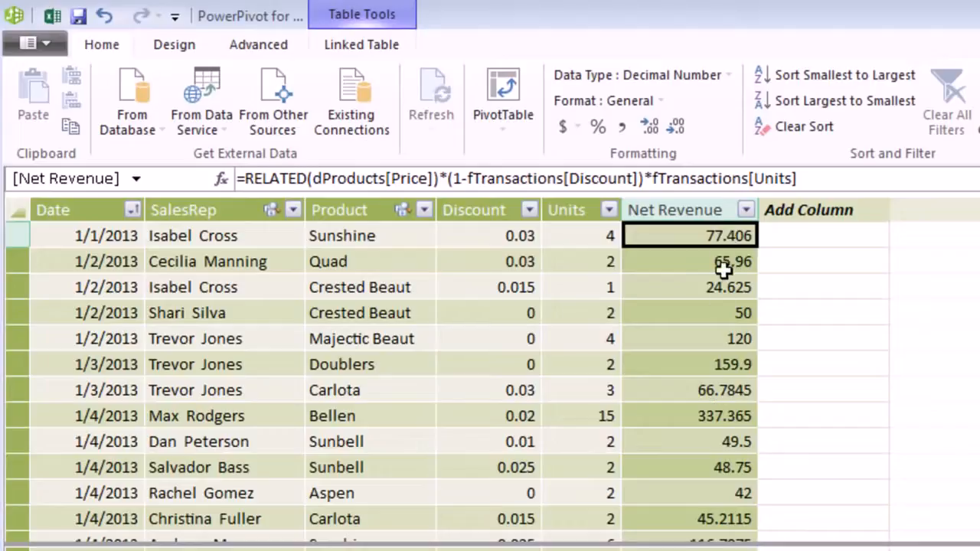
- Wrap the Net Revenue formula in the ROUND function with 2 digits and enter it
left_click(247, 184)
left_click(240, 179)
type("r")
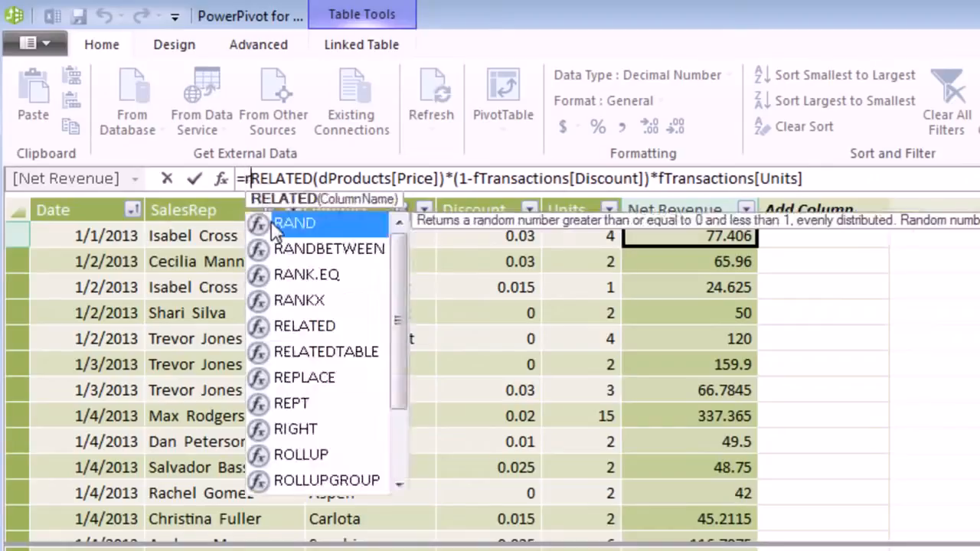
type("ou")
key("Tab")
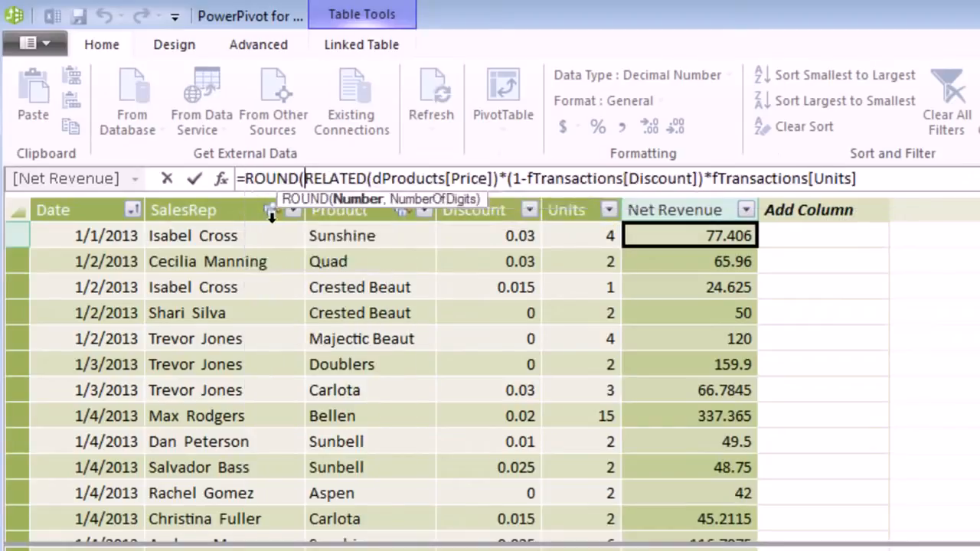
key("End")
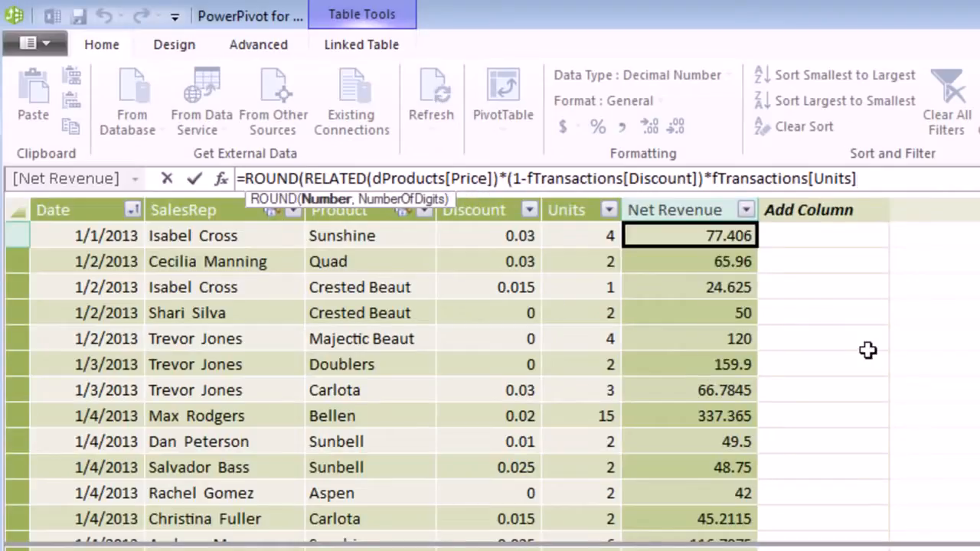
type(",2)")
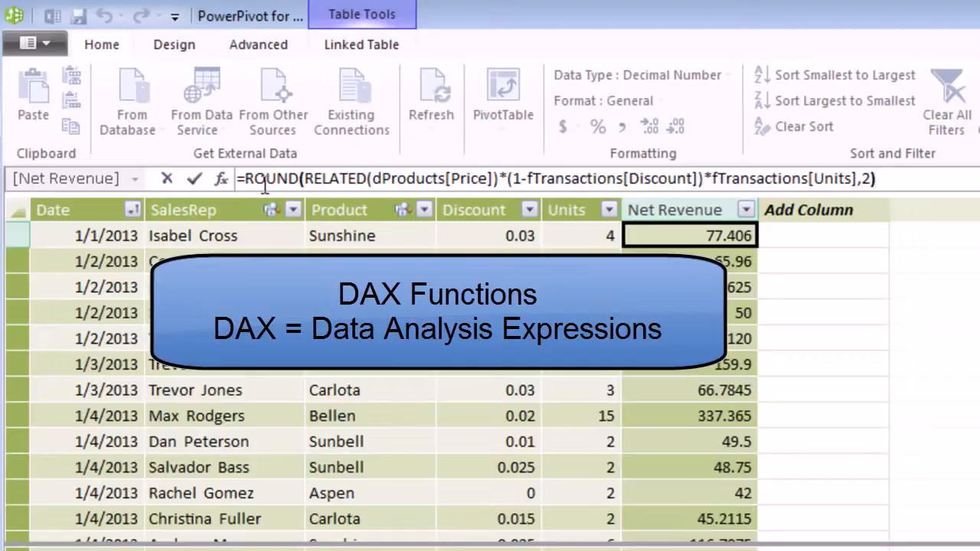
left_click(329, 178)
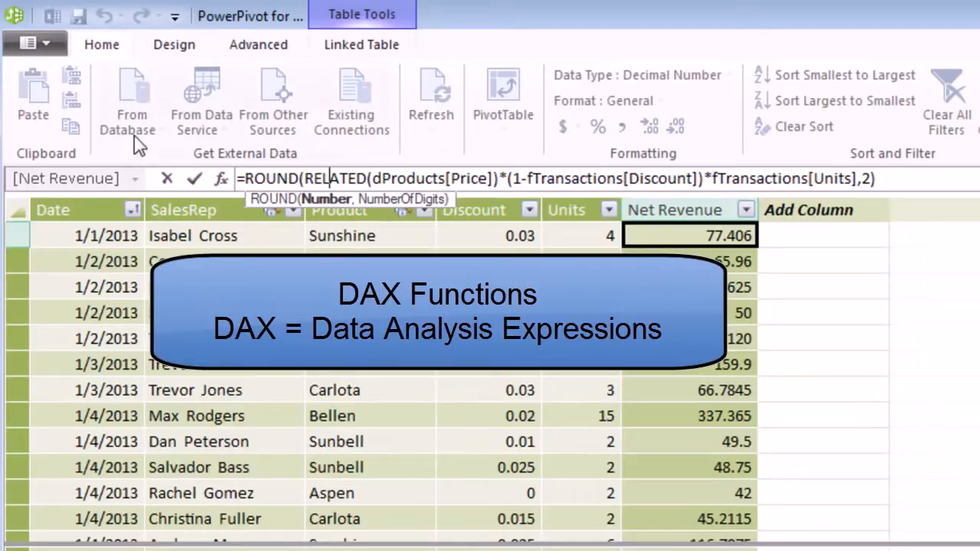
key("Return")
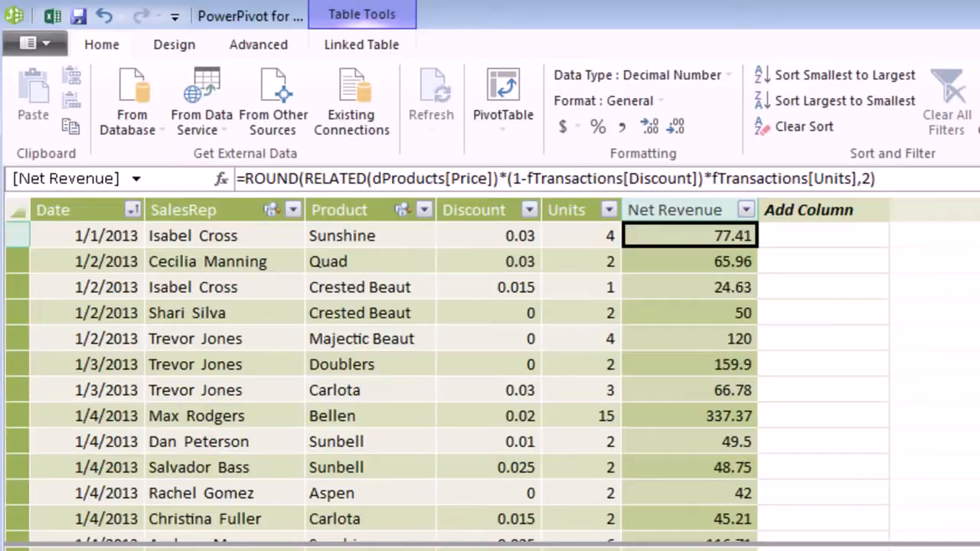
- Switch to the Excel workbook and examine the Rev column's formula and the formatting commands for the PivotTable's Sum of Rev values
key("alt+Tab")
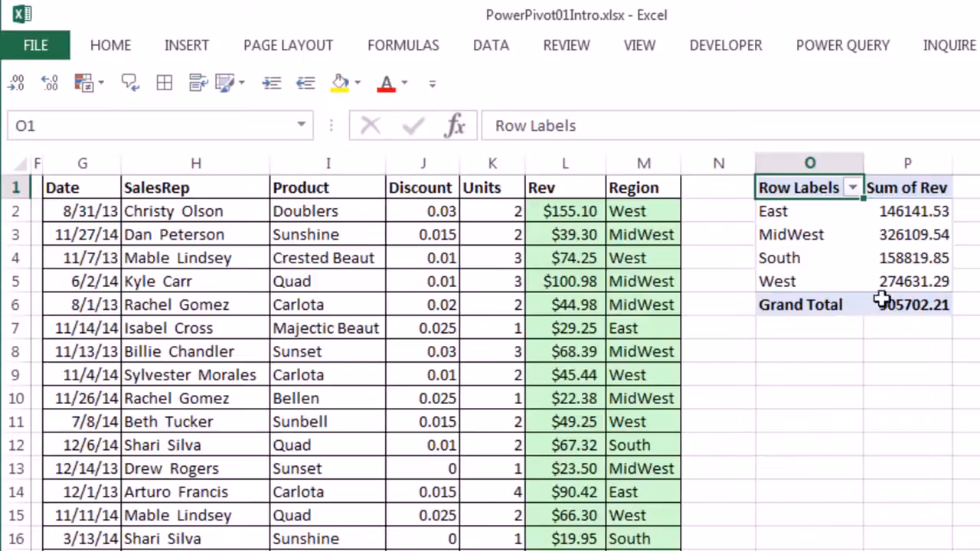
double_click(545, 208)
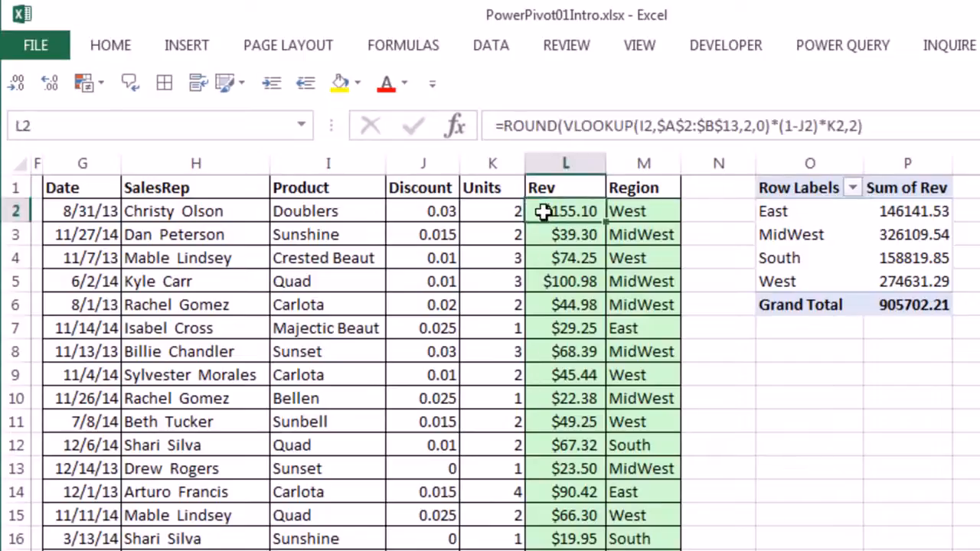
key("Escape")
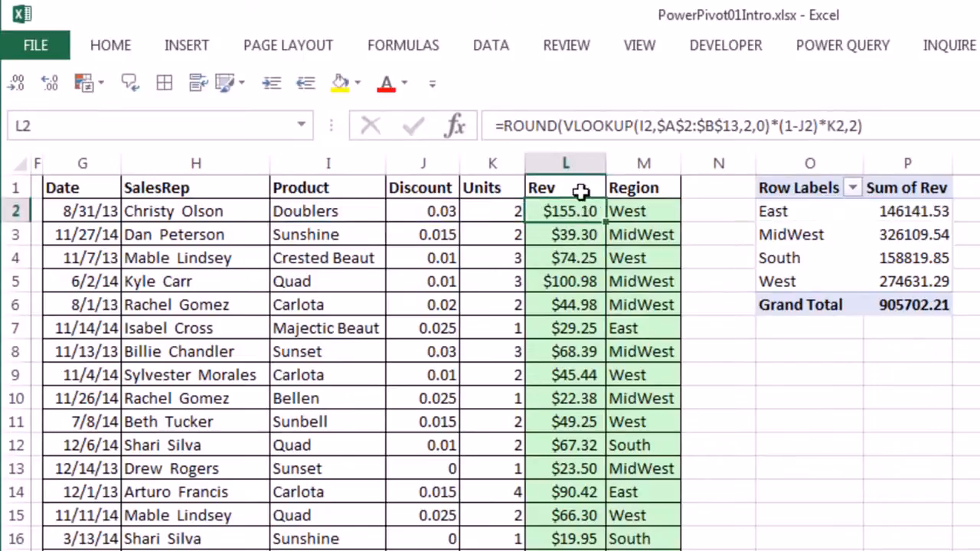
left_click(888, 244)
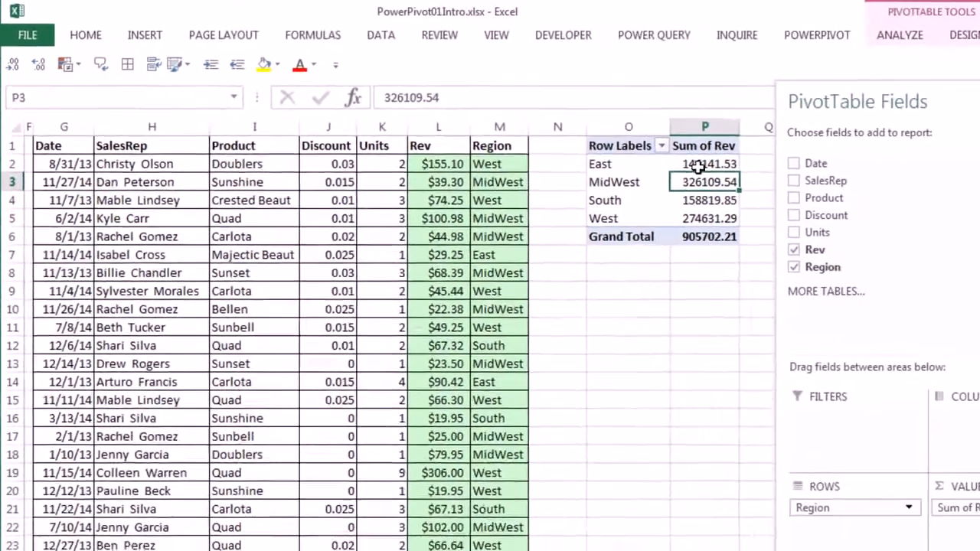
left_click(843, 202)
right_click(844, 203)
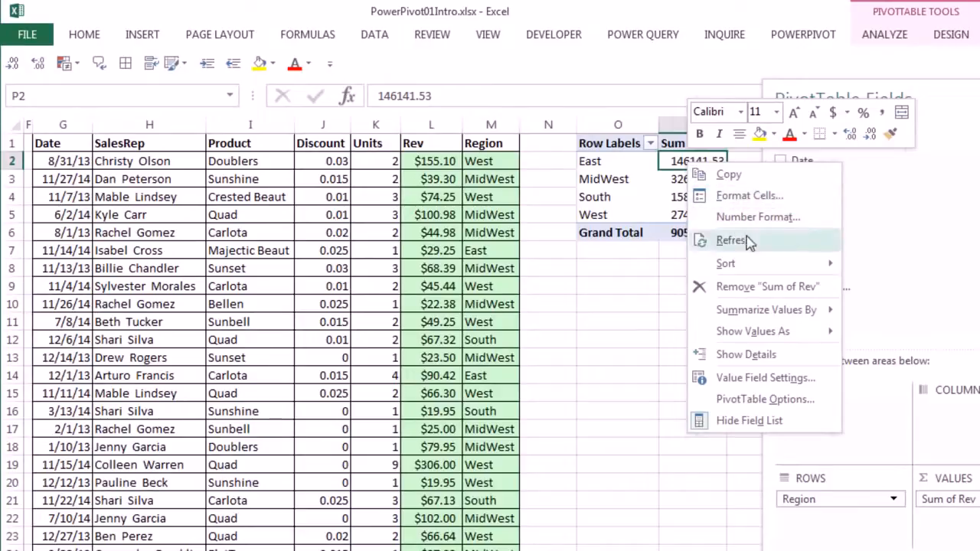
key("Escape")
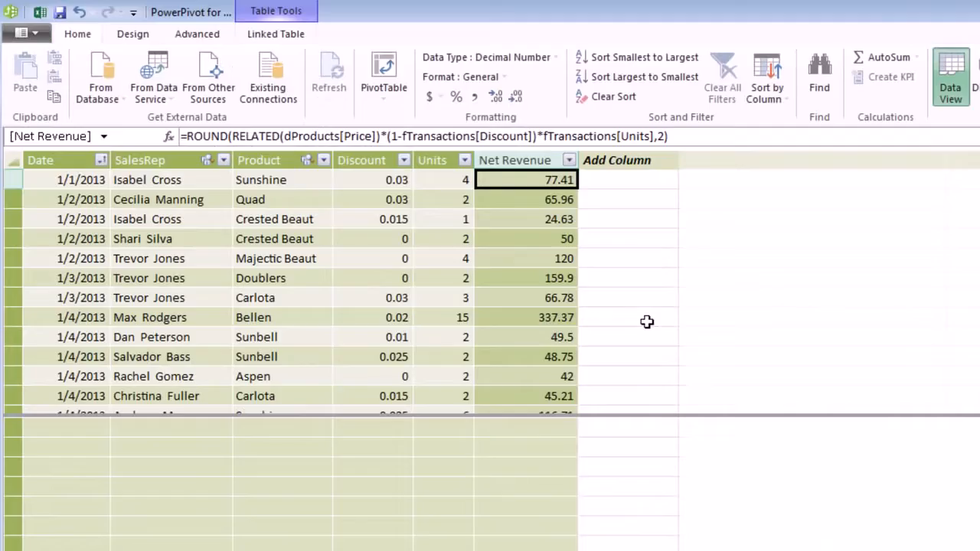
- Format the Net Revenue column in the PowerPivot window as $ English (United States) currency
left_click(441, 99)
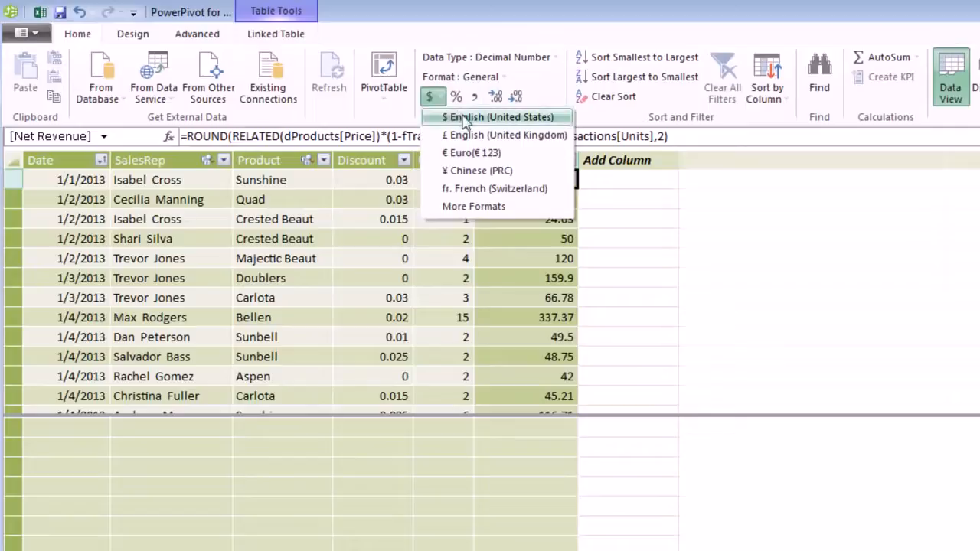
left_click(465, 118)
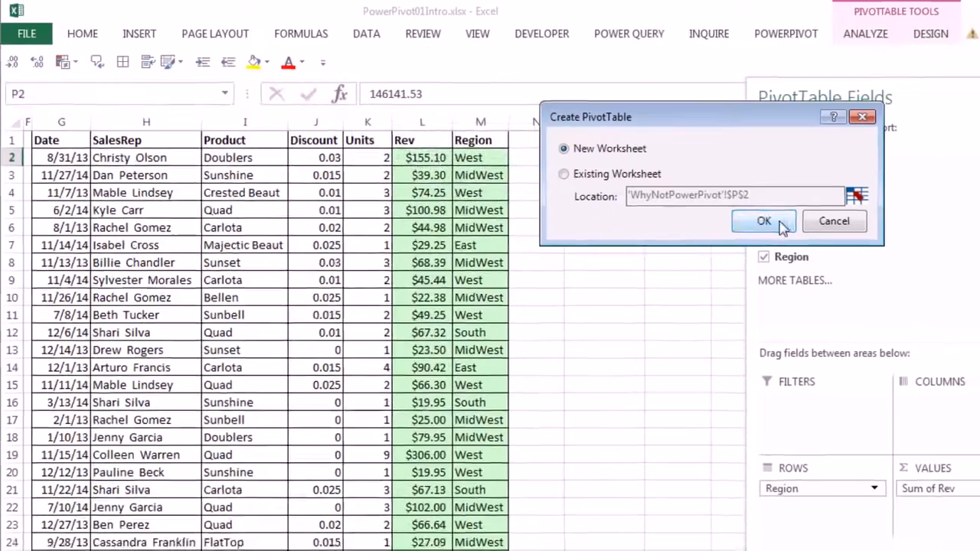
- Create a PivotTable on a new worksheet with Region as rows and Net Revenue as values, and move its sheet after WhyNotPowerPivot
left_click(777, 223)
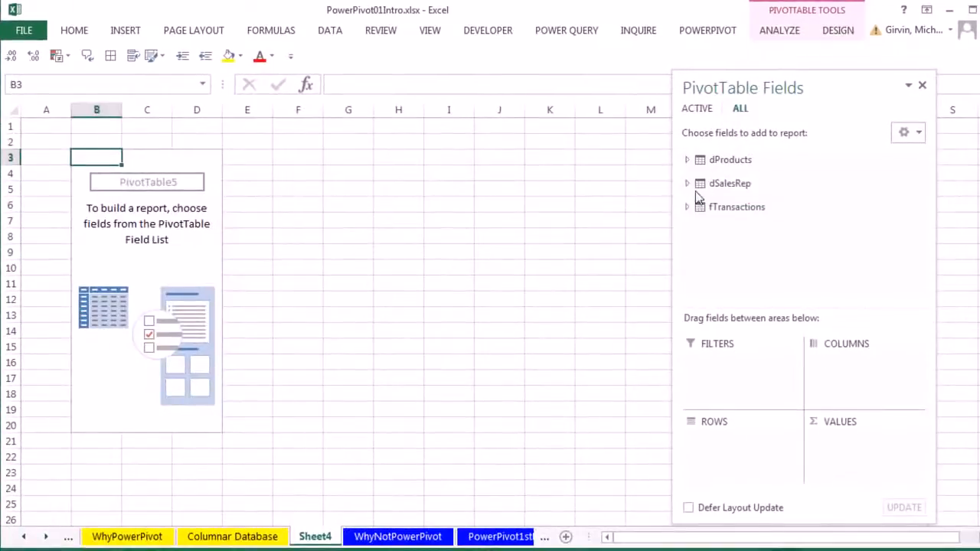
left_click(687, 184)
left_click_drag(728, 215, 729, 381)
left_click(686, 238)
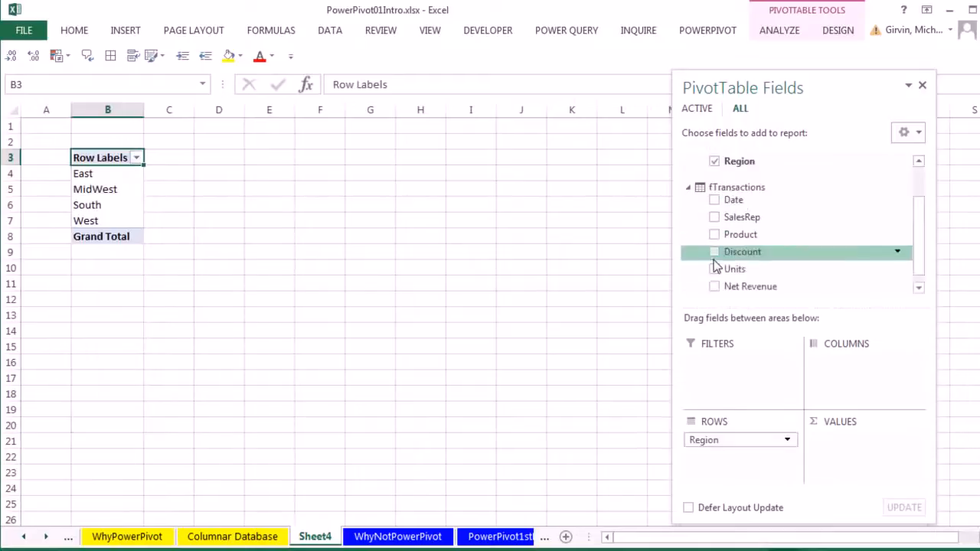
left_click_drag(732, 285, 835, 450)
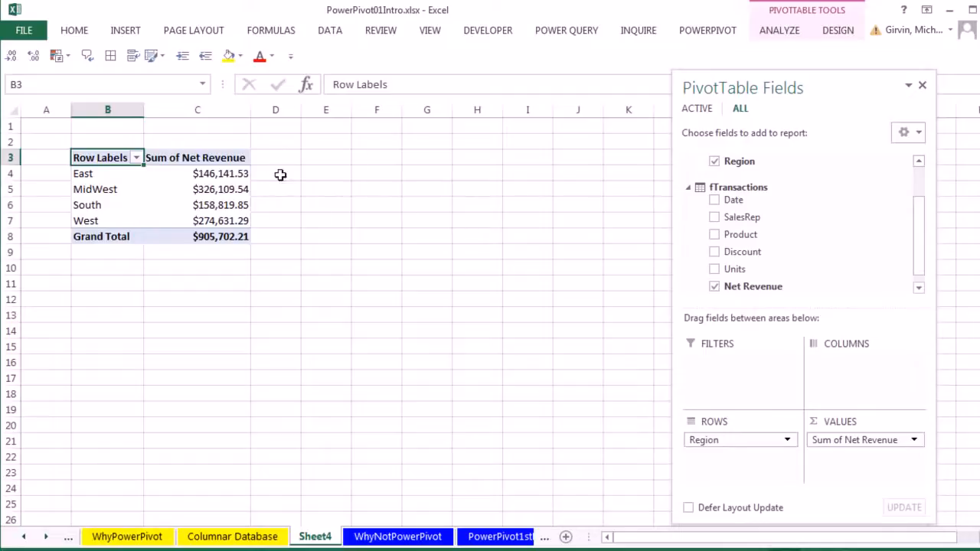
left_click_drag(316, 537, 438, 536)
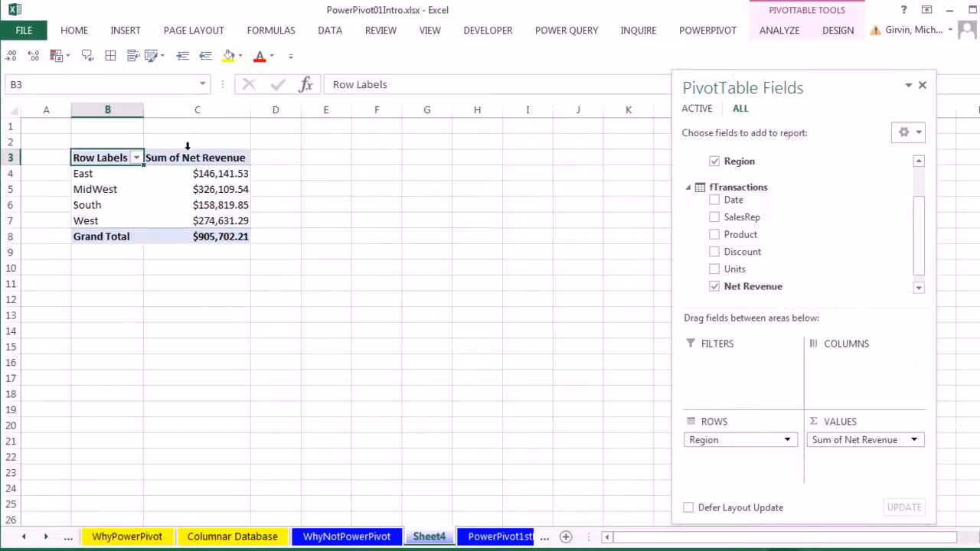
mouse_move(170, 173)
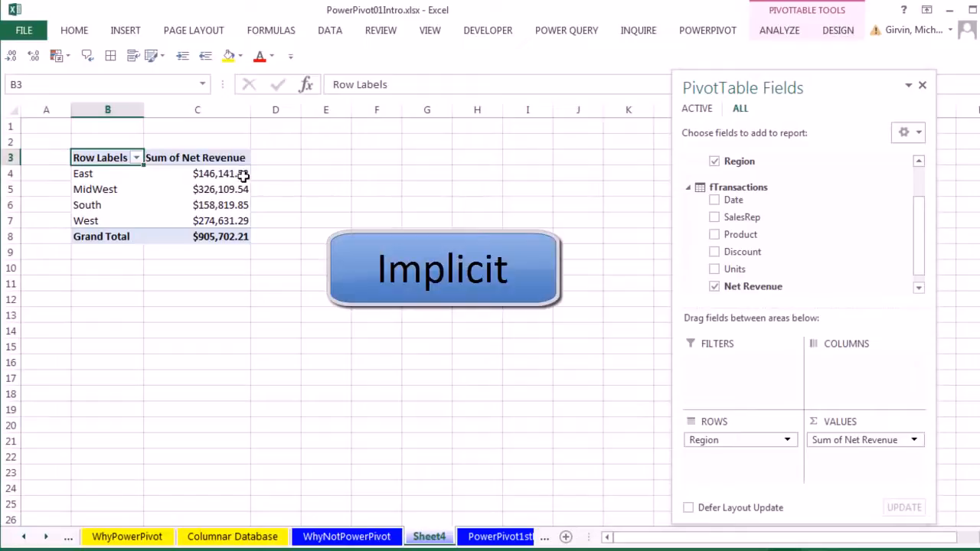
mouse_move(249, 176)
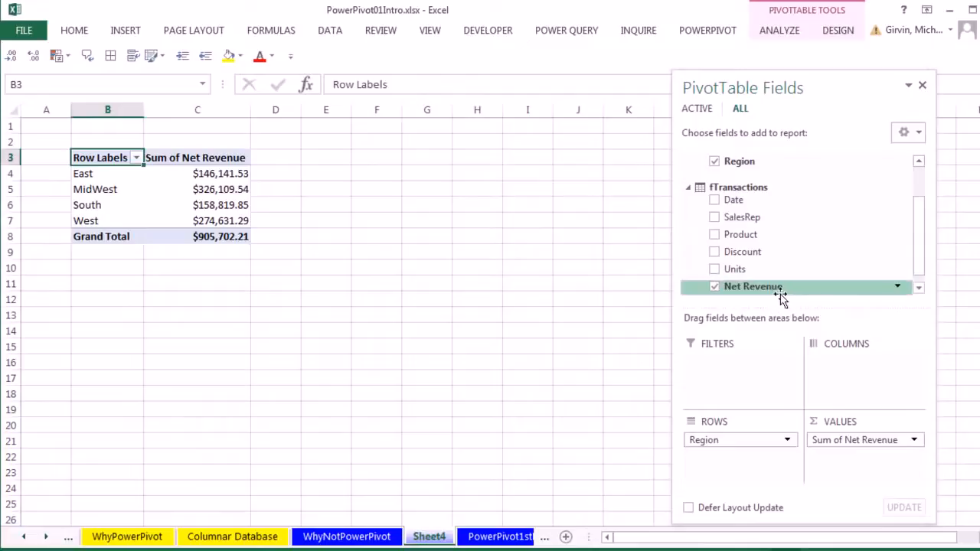
- Delete the Sheet4 worksheet containing the Net Revenue PivotTable
right_click(430, 538)
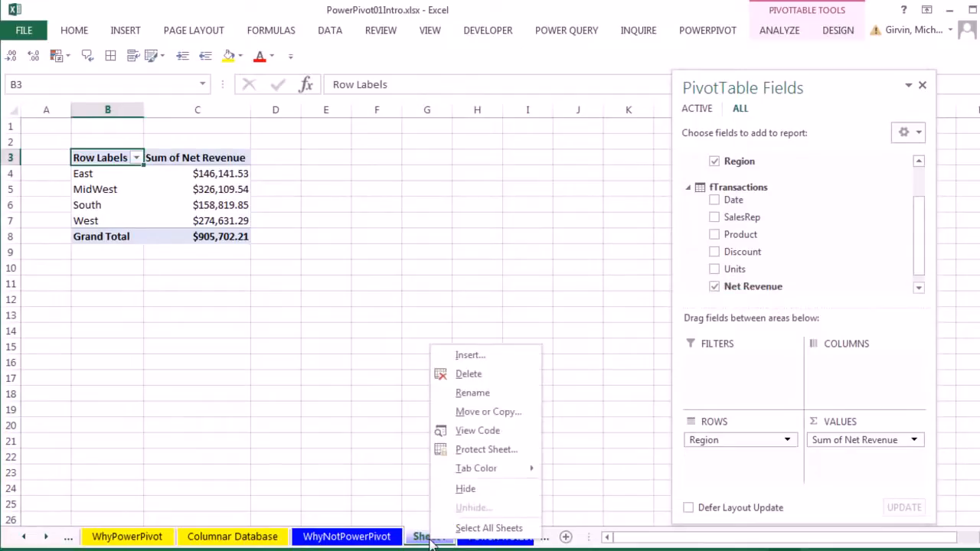
left_click(468, 373)
left_click(612, 205)
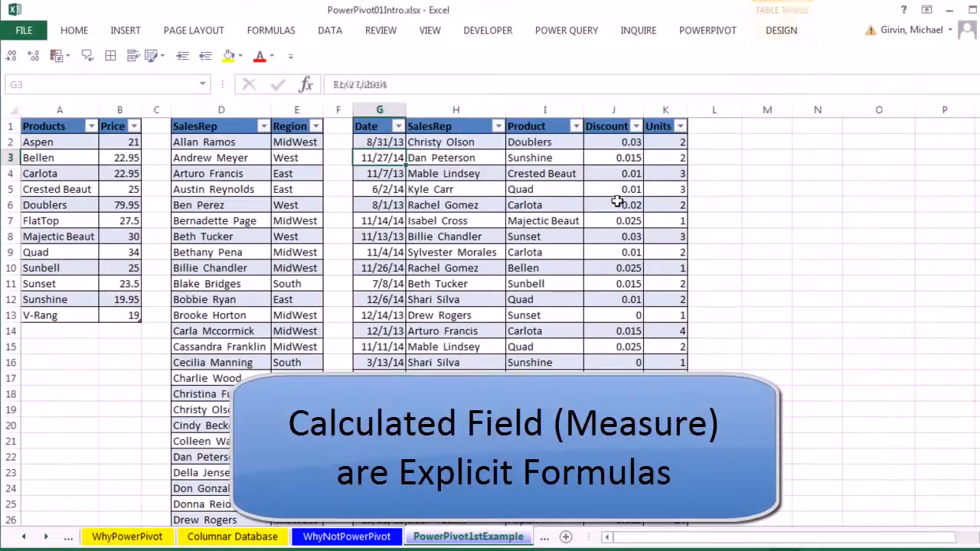
- Switch to the PowerPivot window and select an empty calculation area cell below the Net Revenue column
key("alt+Tab")
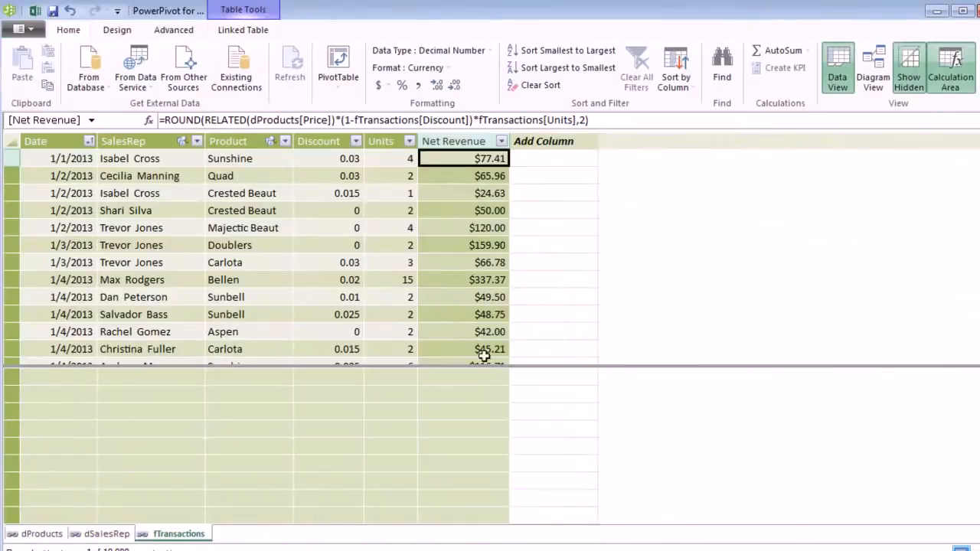
left_click(434, 394)
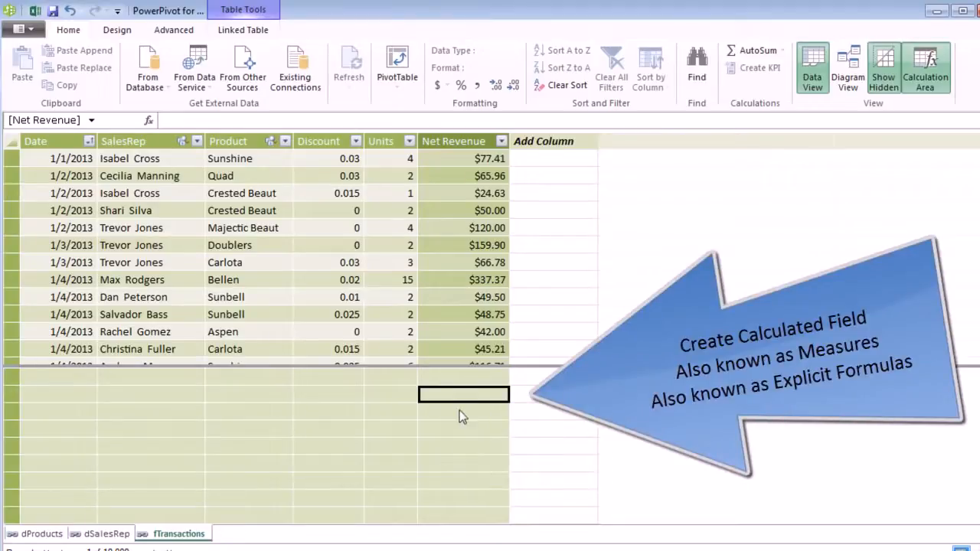
- Switch to the Excel workbook and examine the dialog for creating a new calculated field
key("alt+Tab")
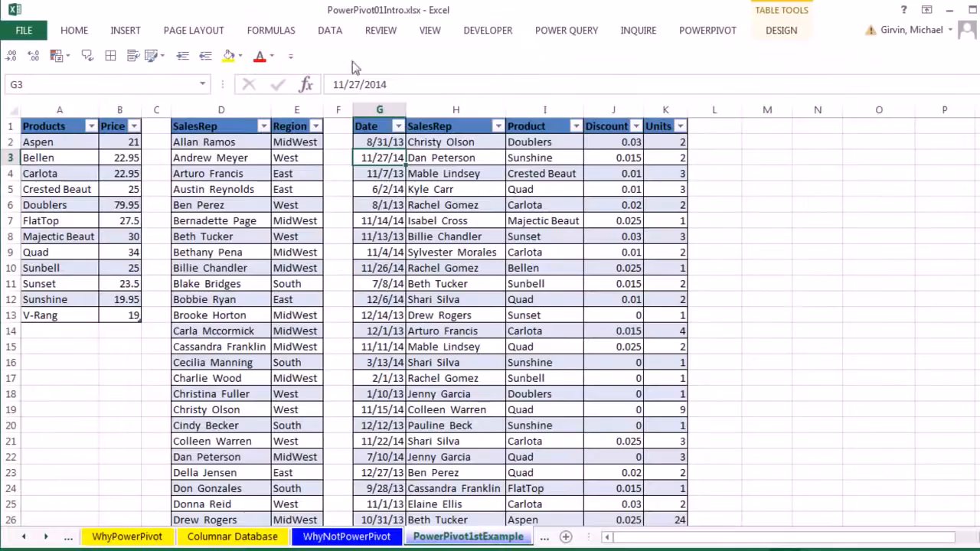
left_click(700, 33)
left_click(95, 91)
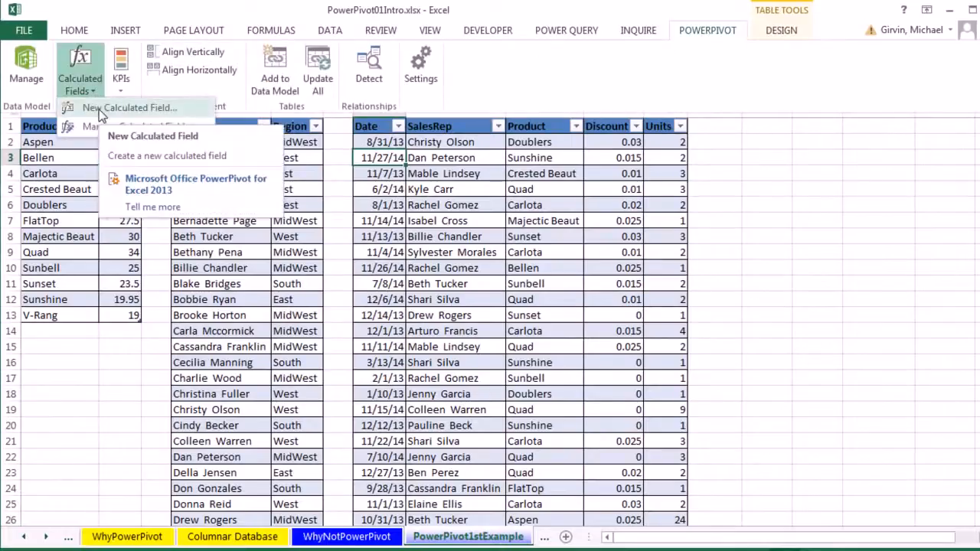
left_click(99, 109)
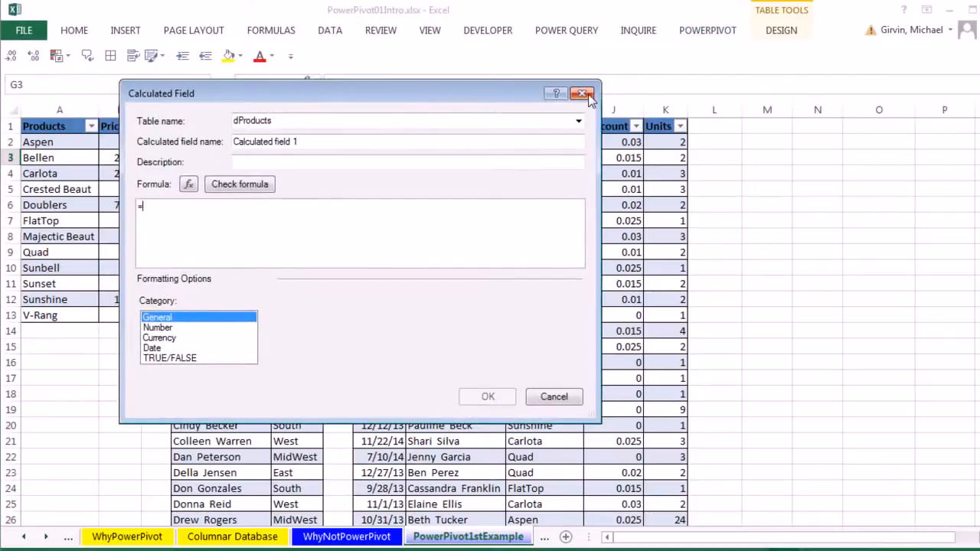
- Switch to the PowerPivot window and enter the calculated field Total Net Revenue:=SUM(fTransactions[Net Revenue]) in the selected calculation area cell
key("alt+Tab")
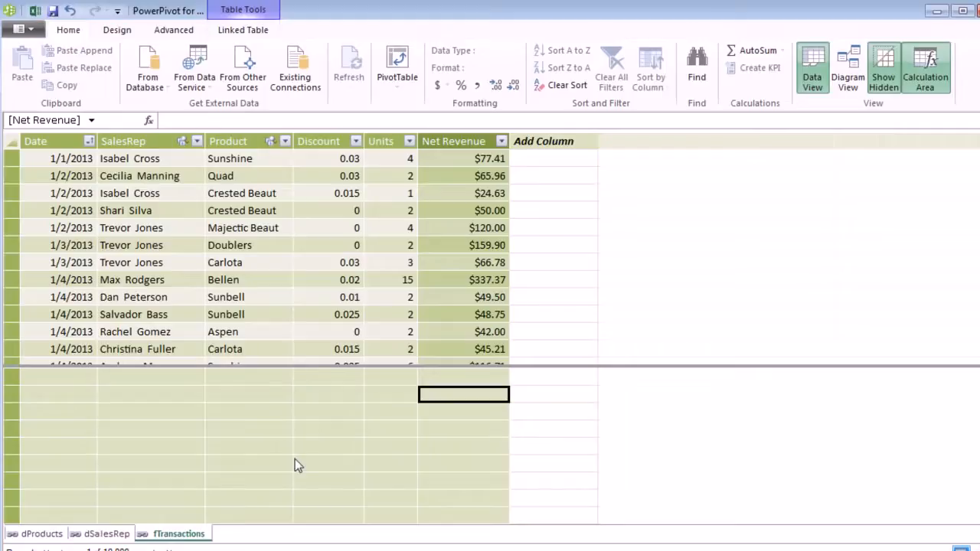
type("Total")
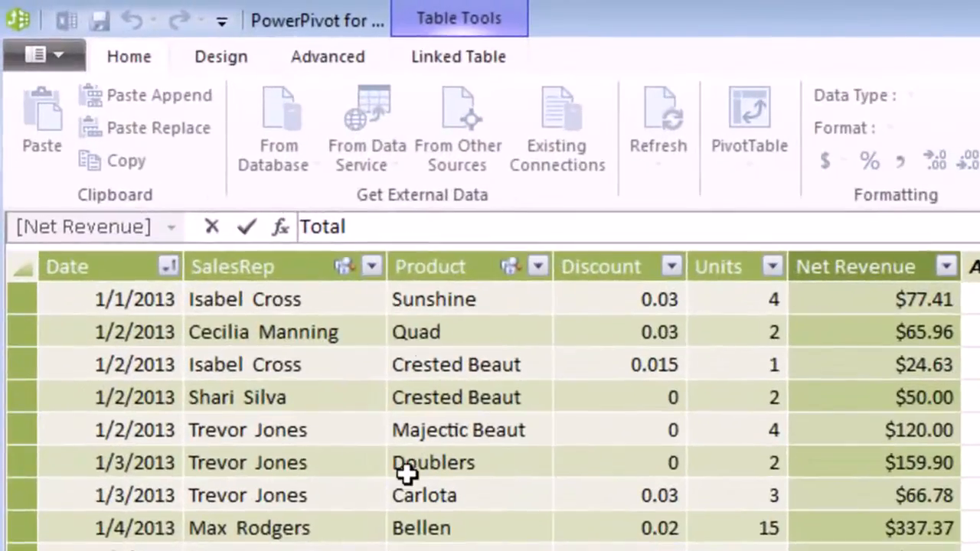
type(" Net ")
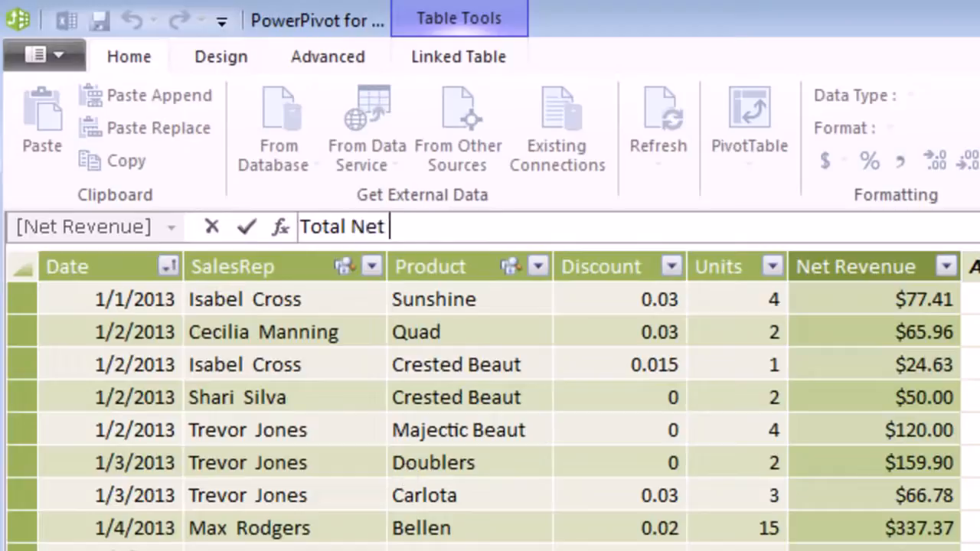
type("Revenue")
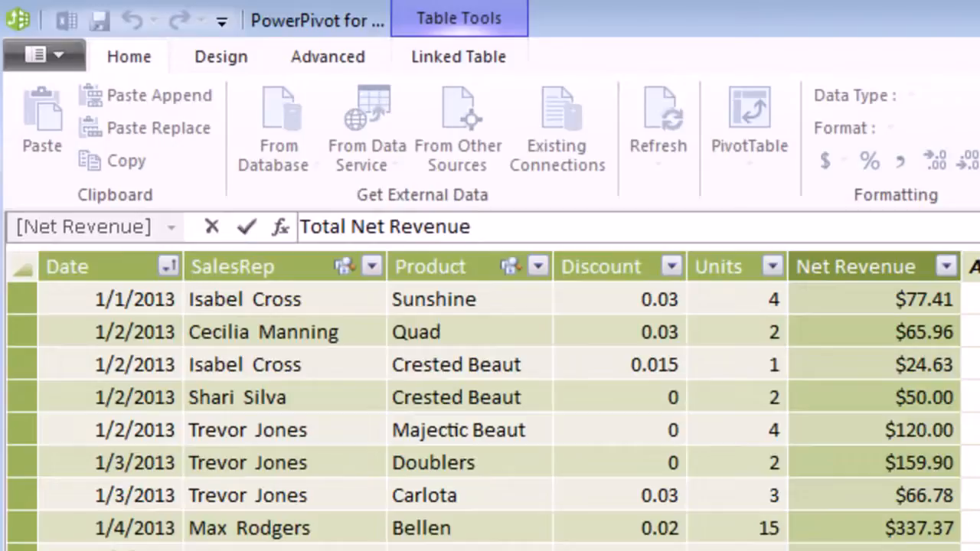
type(":=")
type("sum(")
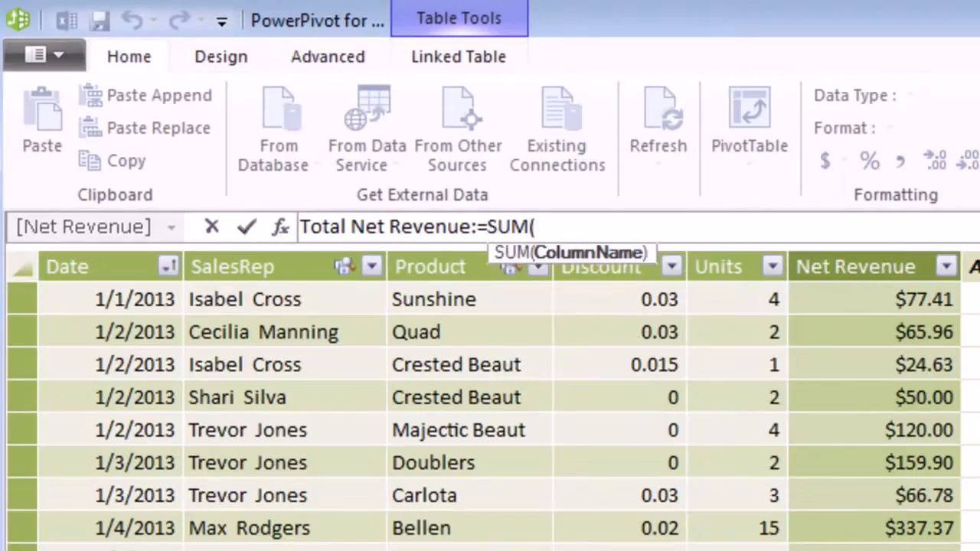
type("ft")
key("Tab")
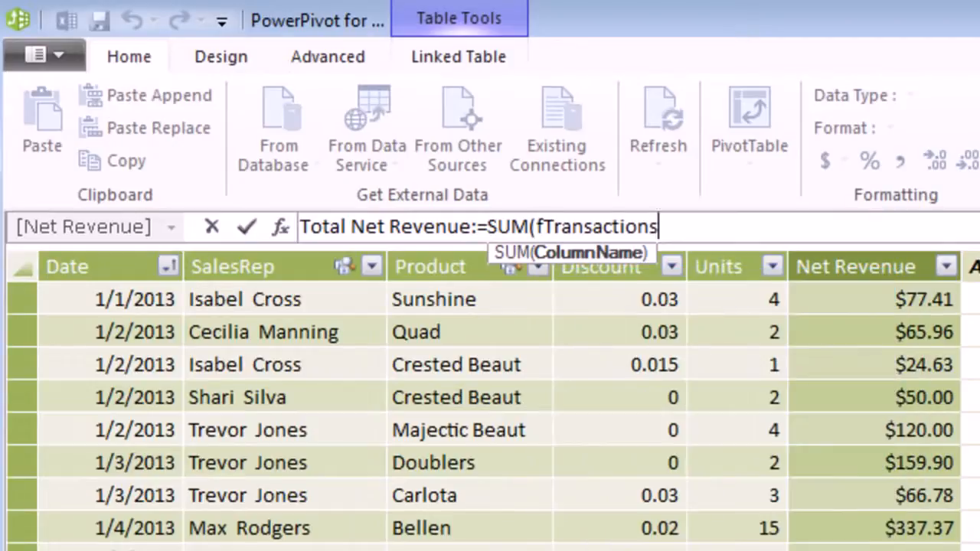
type("[")
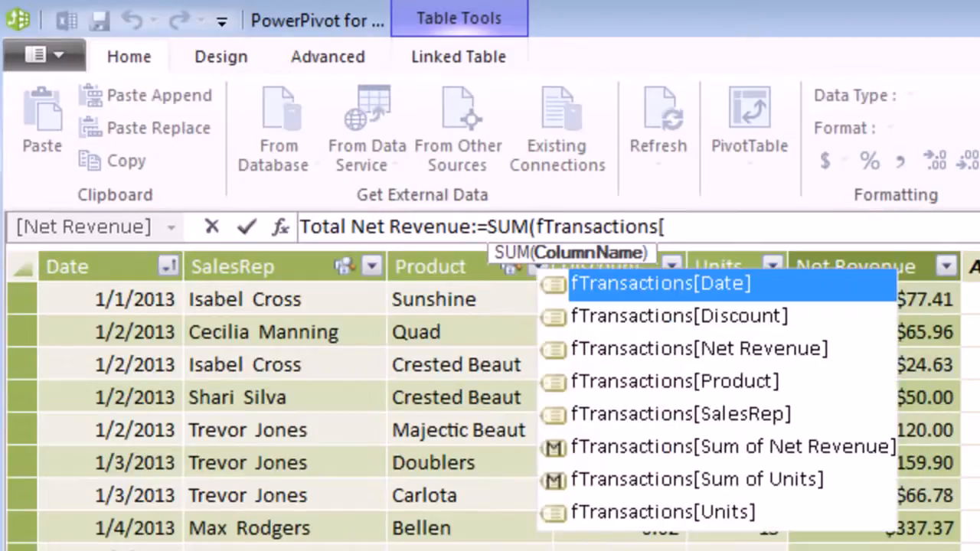
key("Down")
key("Down")
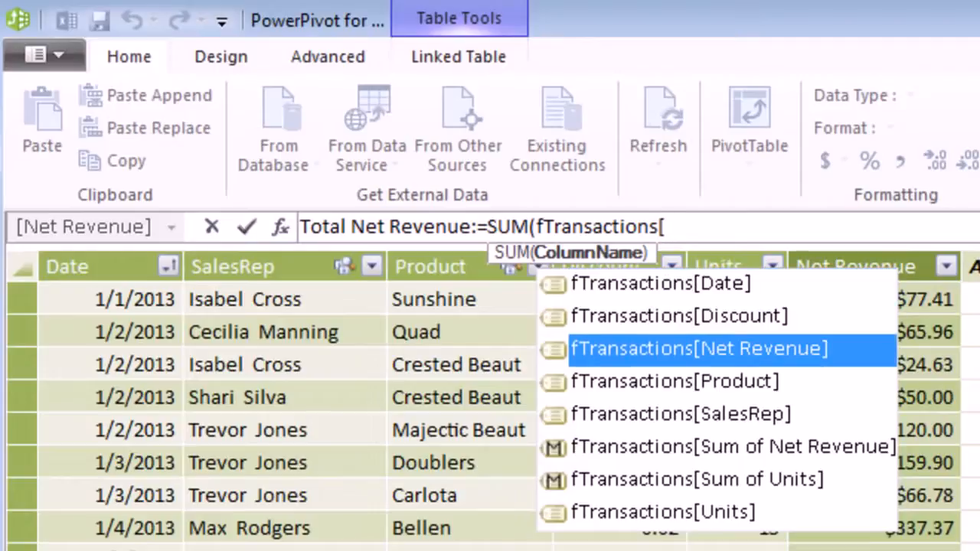
key("Tab")
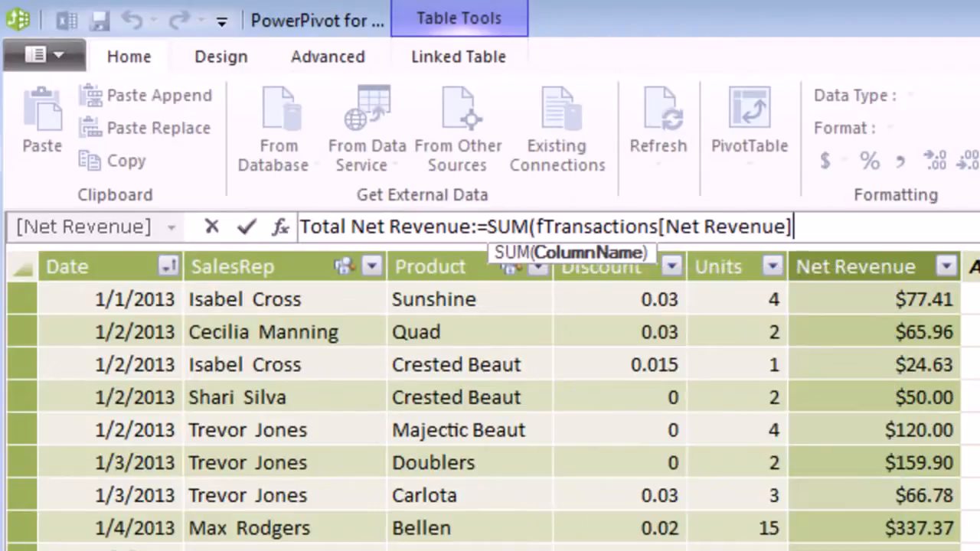
type(")")
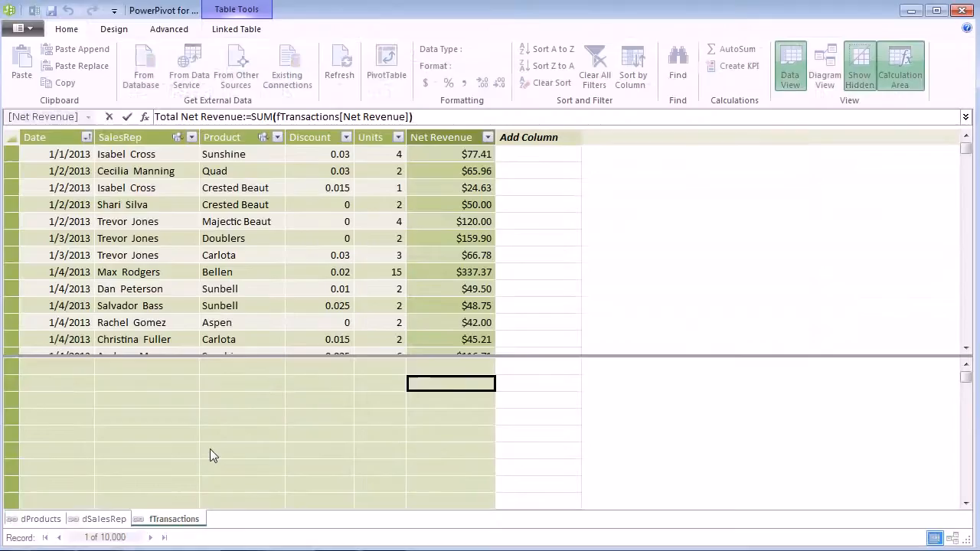
key("Return")
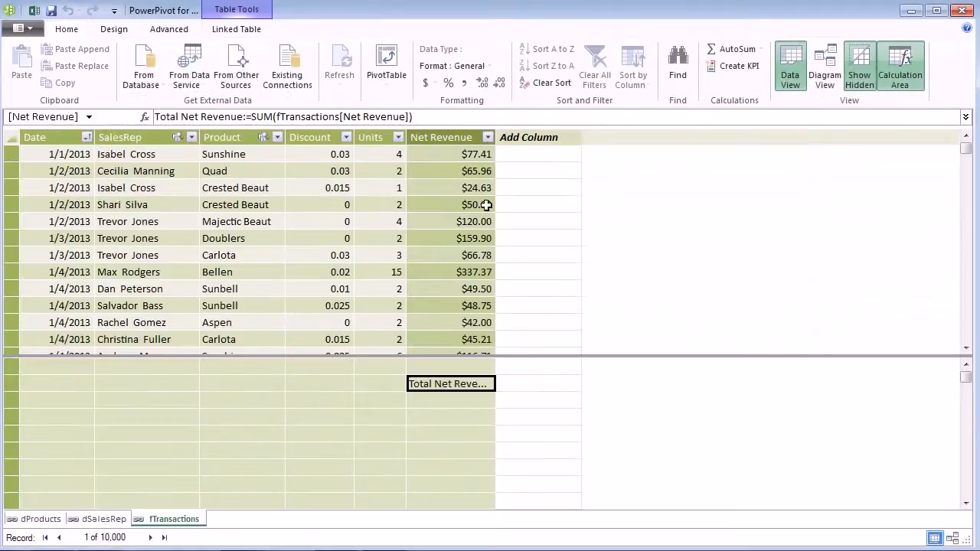
- Widen the Net Revenue column and format the Total Net Revenue calculated field as $ English (United States) currency
left_click_drag(497, 140, 579, 140)
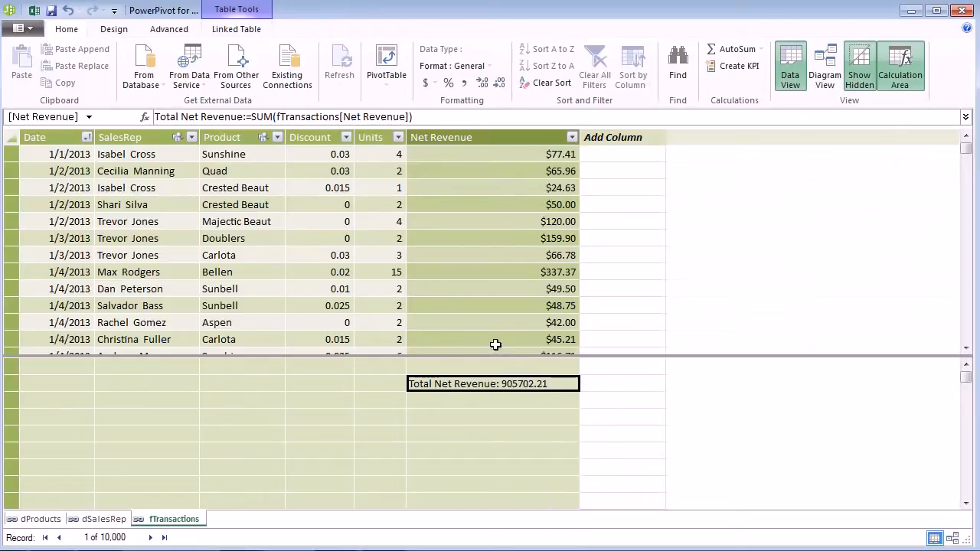
left_click(438, 84)
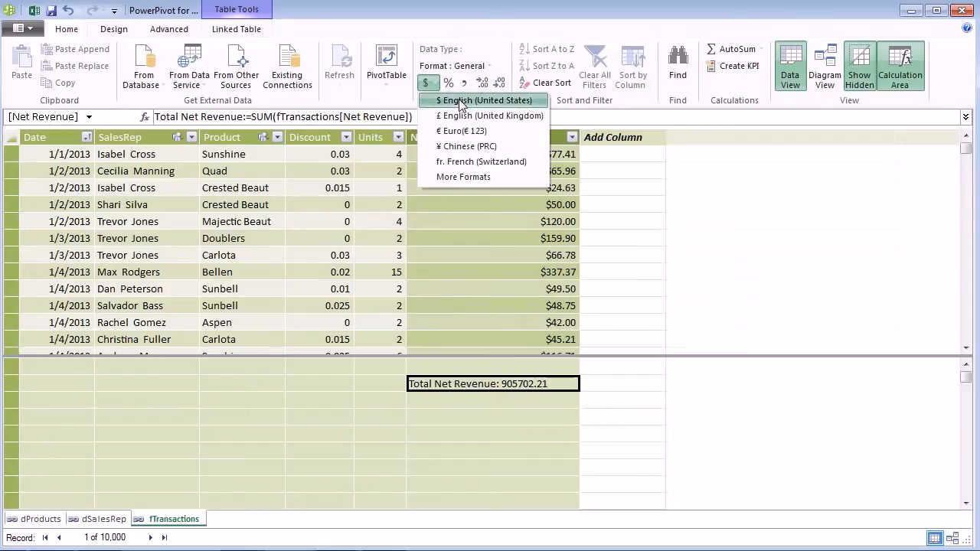
left_click(463, 101)
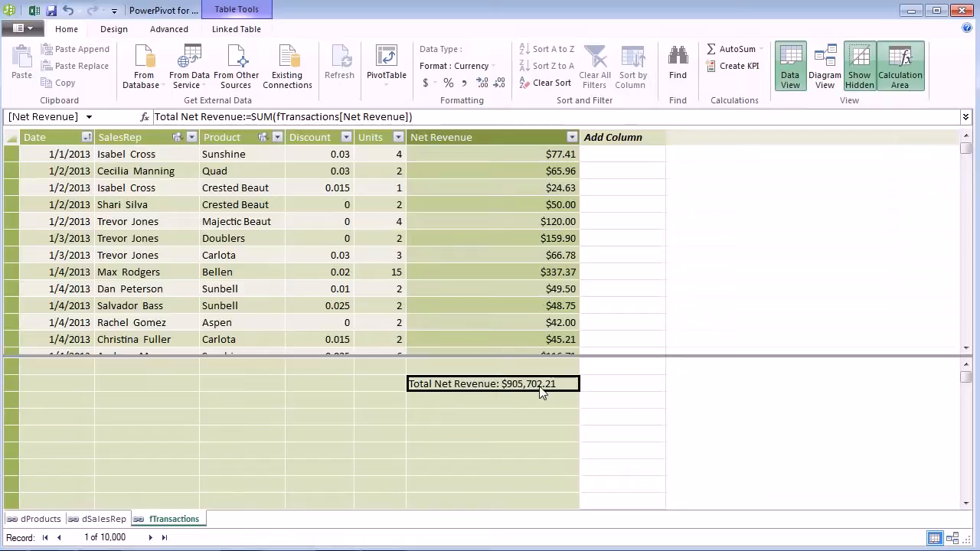
- Switch to the Excel workbook and examine the definition of the Total Net Revenue calculated field among the managed calculated fields
key("alt+Tab")
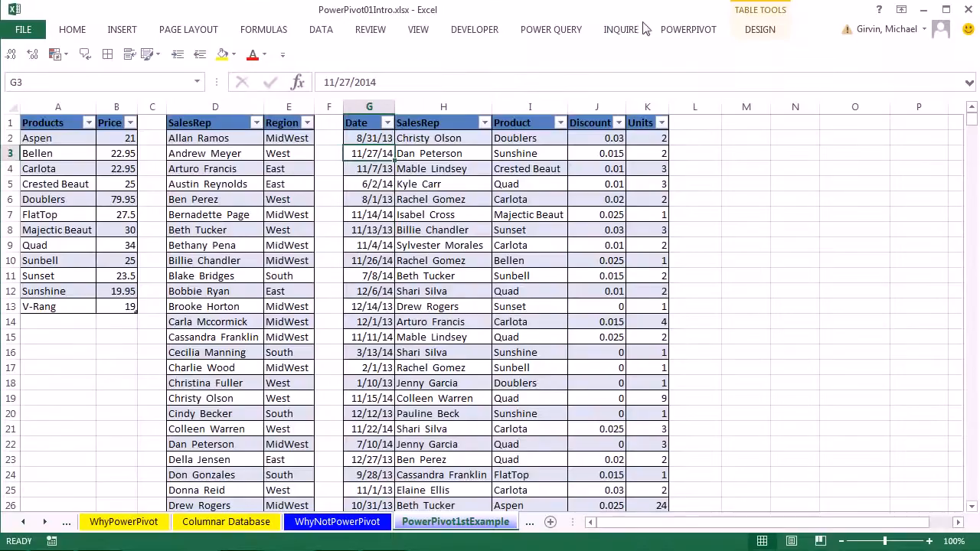
left_click(691, 30)
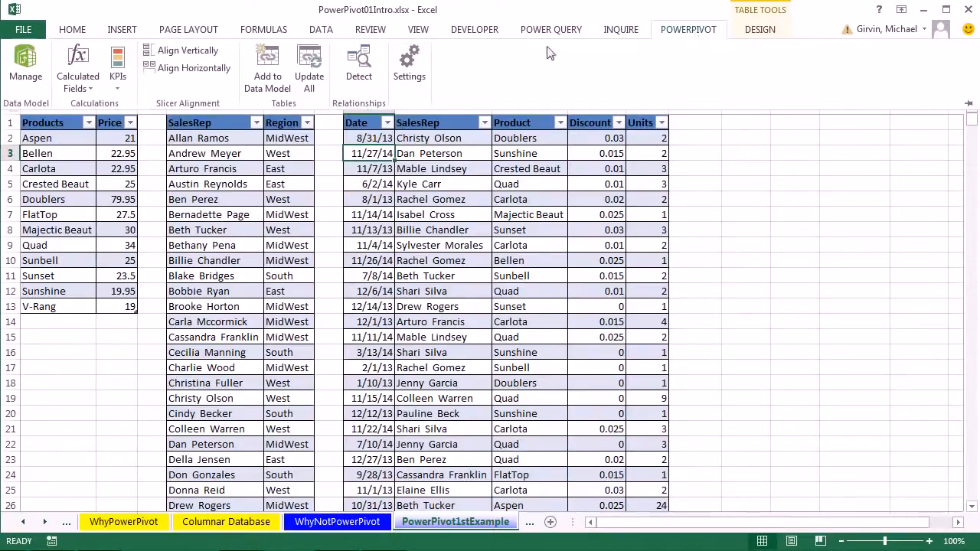
left_click(88, 92)
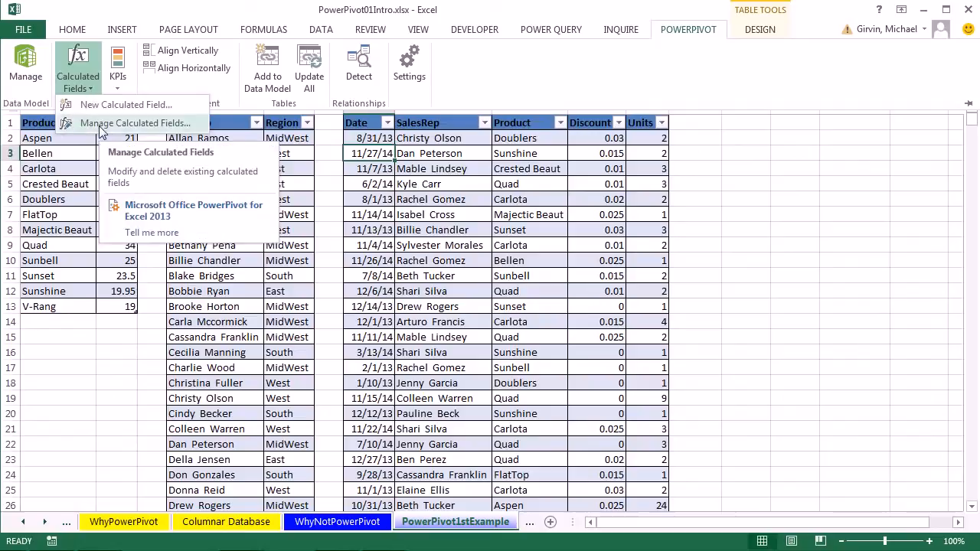
left_click(98, 126)
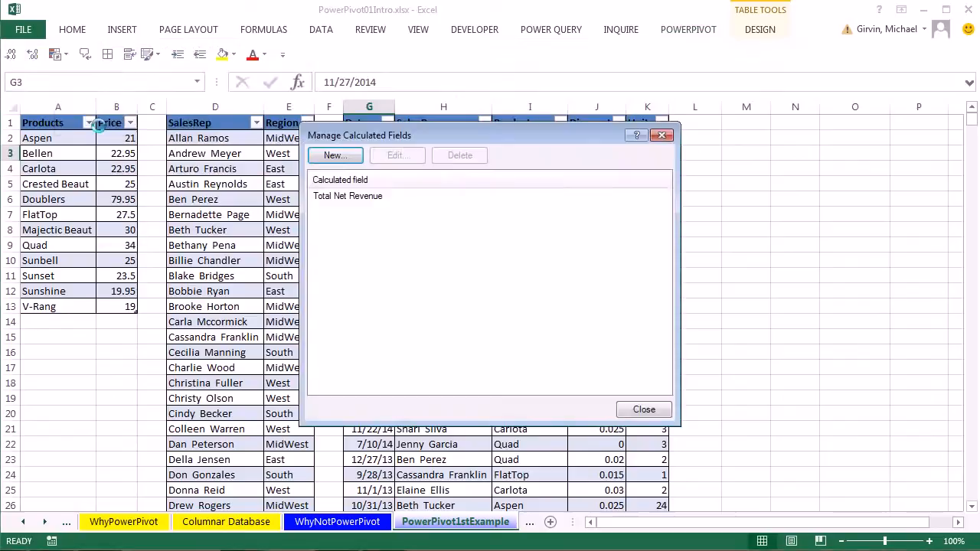
left_click(357, 196)
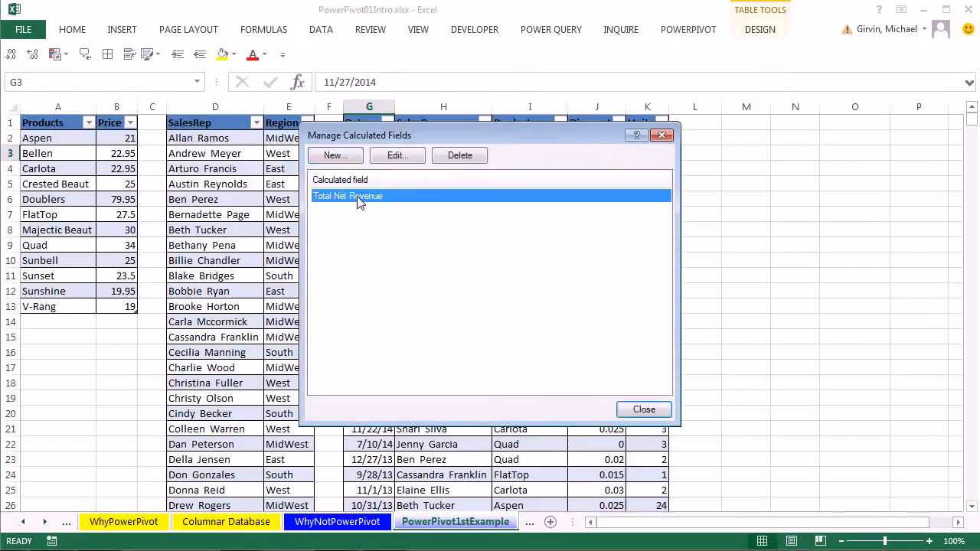
left_click(400, 157)
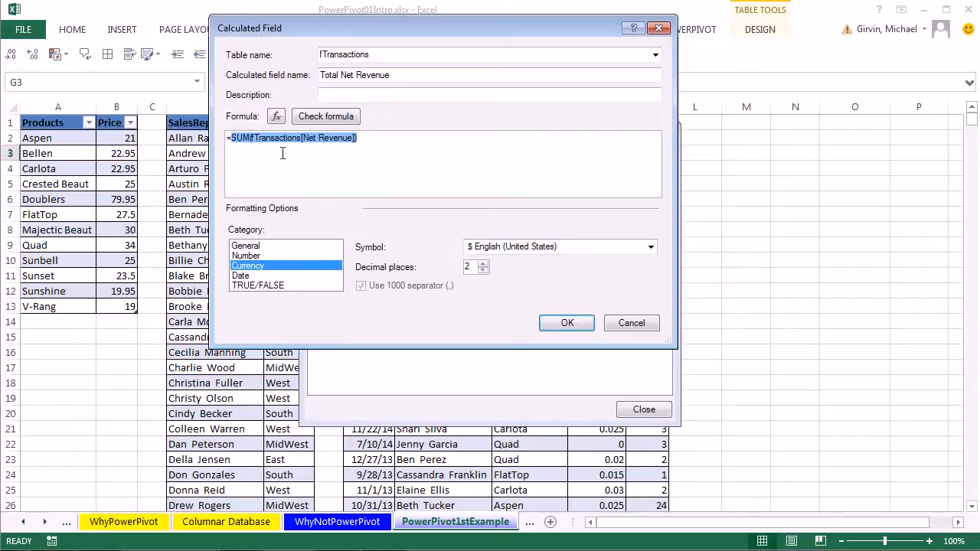
left_click(621, 329)
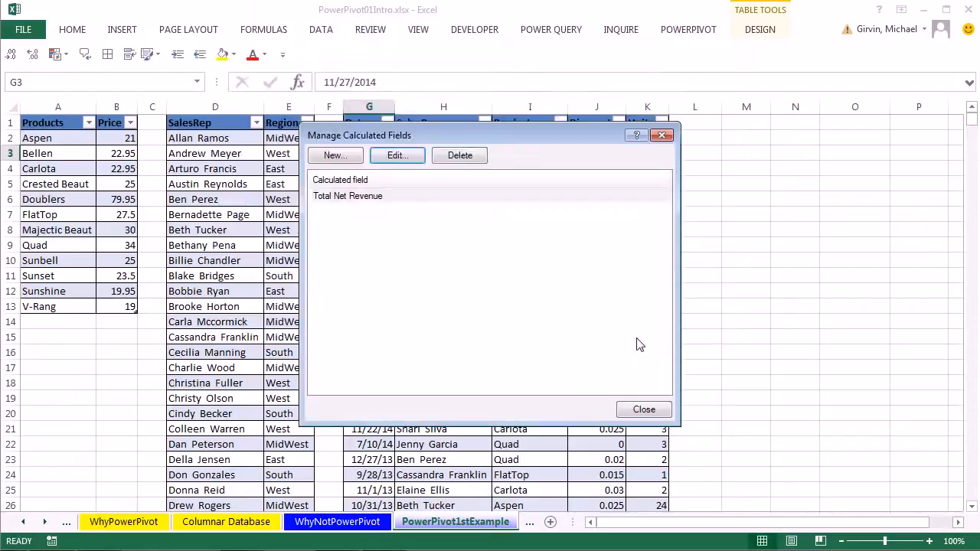
left_click(662, 136)
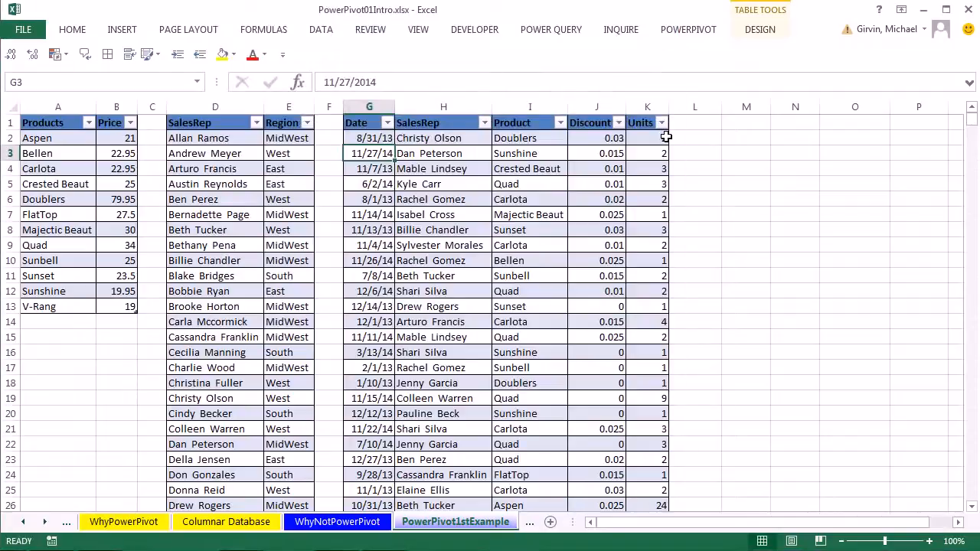
- Switch to the PowerPivot window and create a PivotTable from the Data Model on a new worksheet
key("alt+Tab")
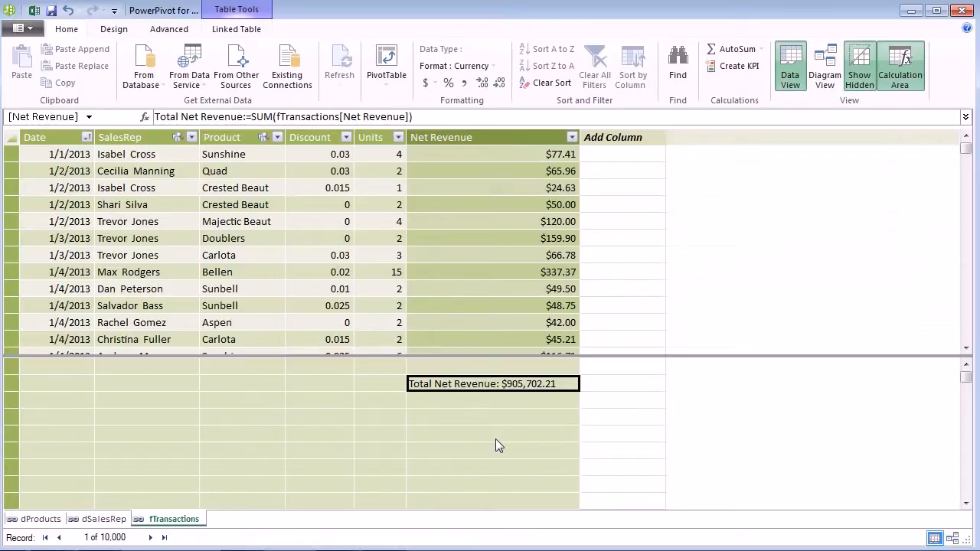
left_click(385, 64)
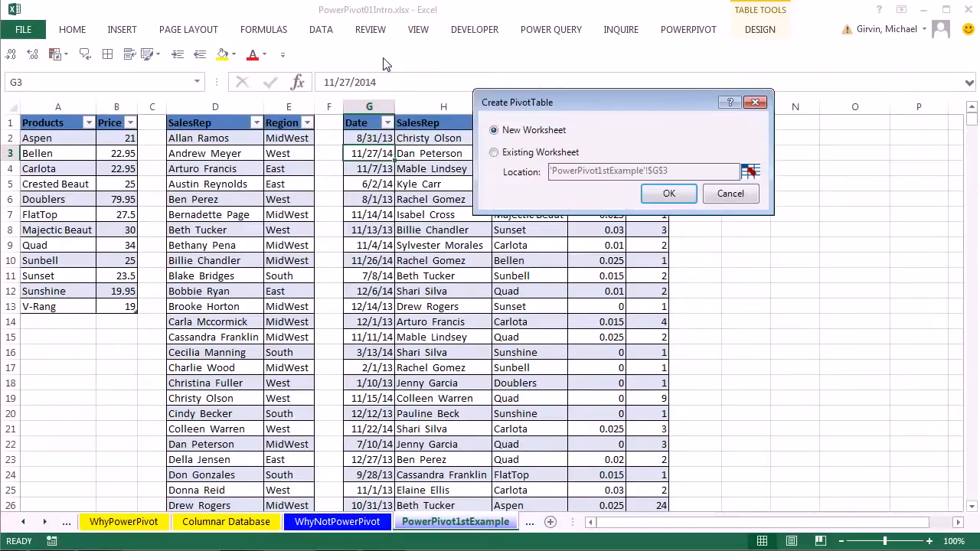
left_click(652, 193)
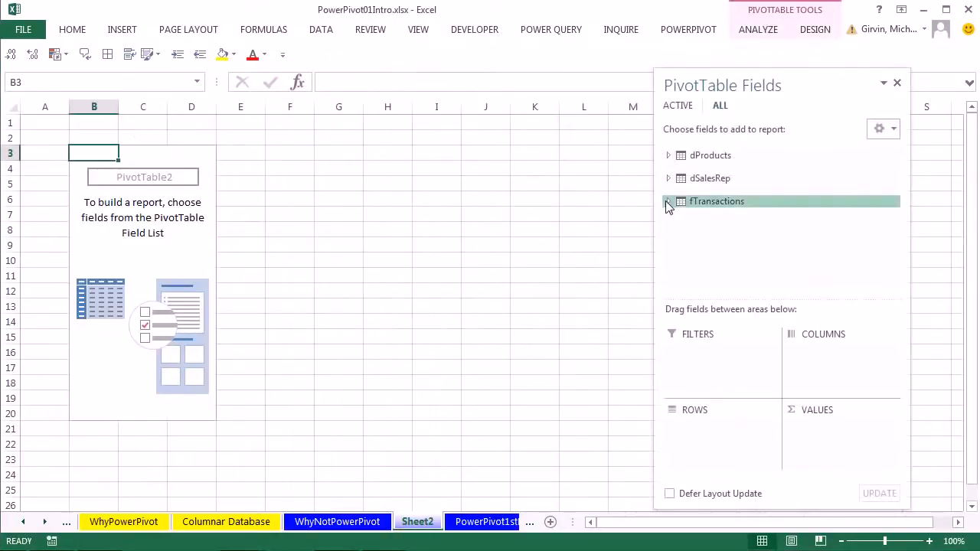
- Add Region from dSalesRep as the PivotTable's rows and Total Net Revenue from fTransactions as its values
left_click(665, 201)
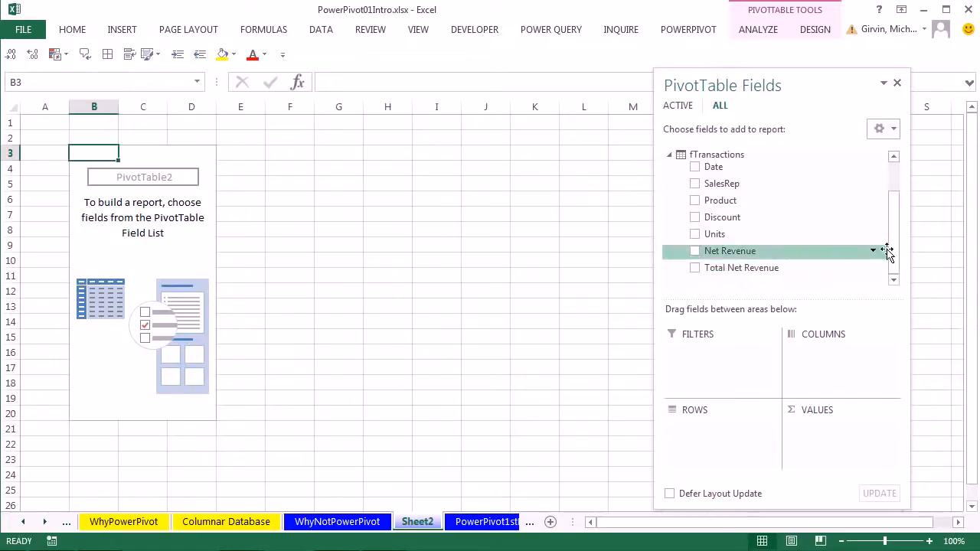
left_click_drag(892, 250, 889, 198)
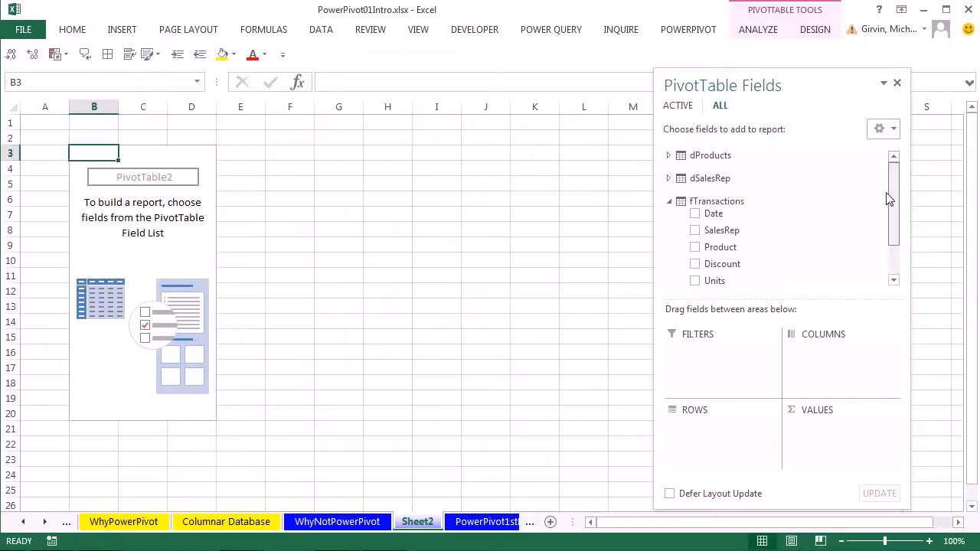
left_click(668, 178)
left_click_drag(701, 206, 716, 422)
left_click_drag(896, 176, 894, 222)
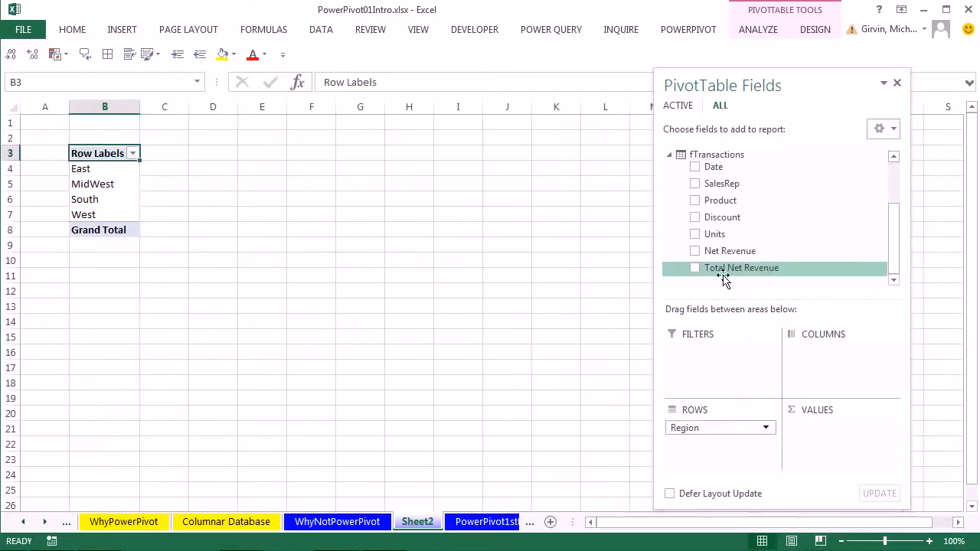
left_click_drag(711, 267, 824, 431)
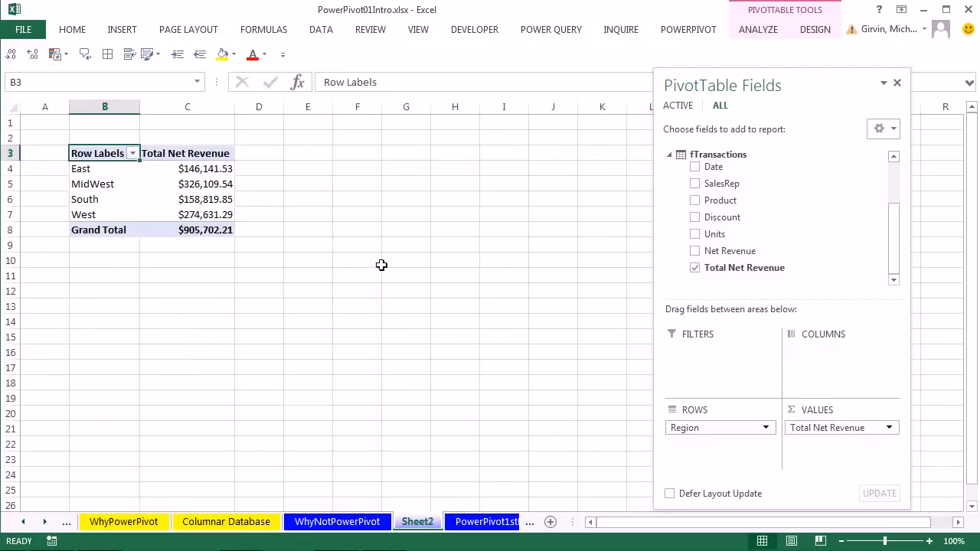
- Compare the PivotTable's East and MidWest revenue cells with the Net Revenue column and the calculated field in the PowerPivot window
left_click(204, 172)
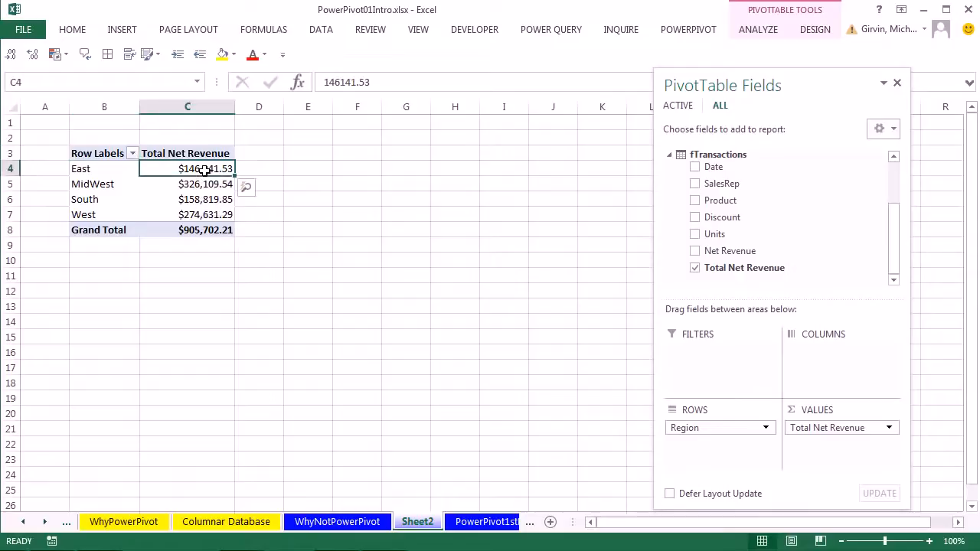
key("alt+Tab")
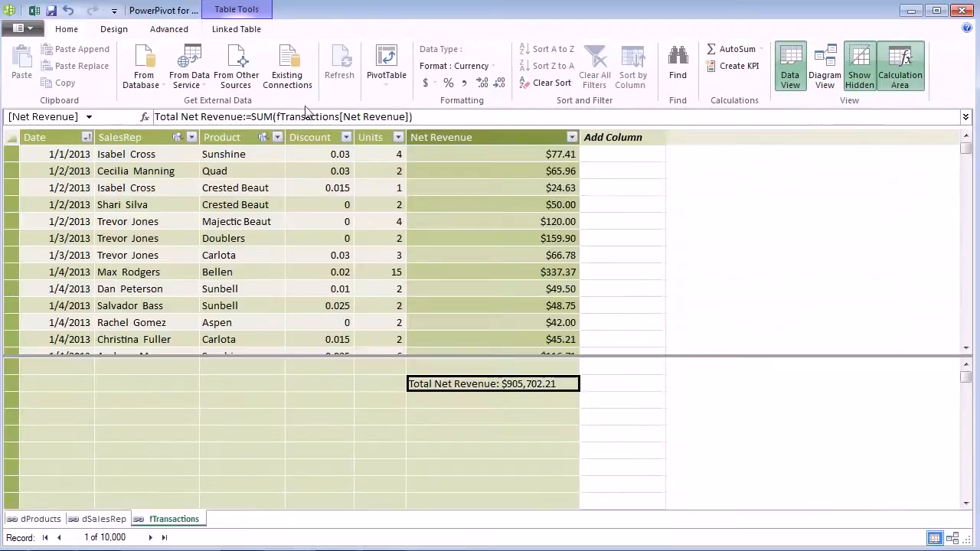
left_click(548, 171)
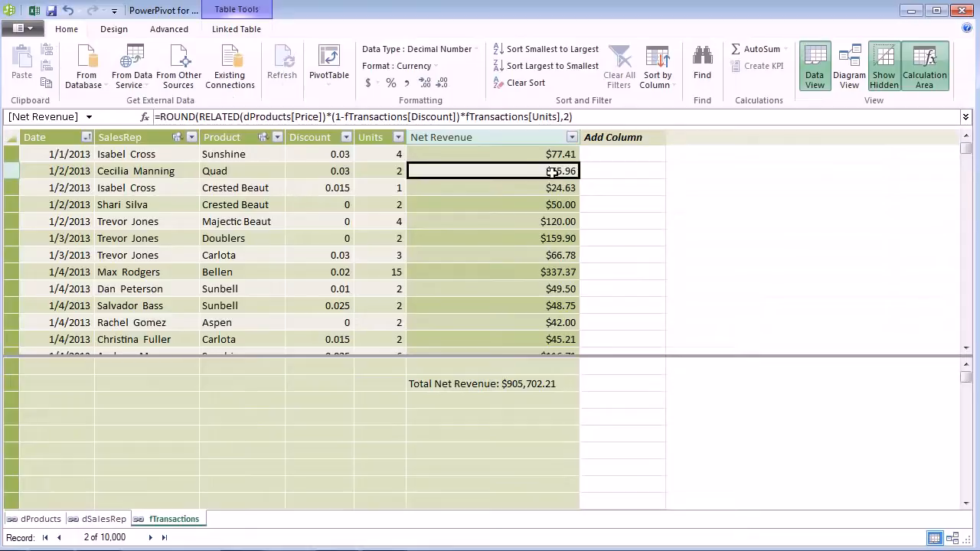
left_click(220, 173)
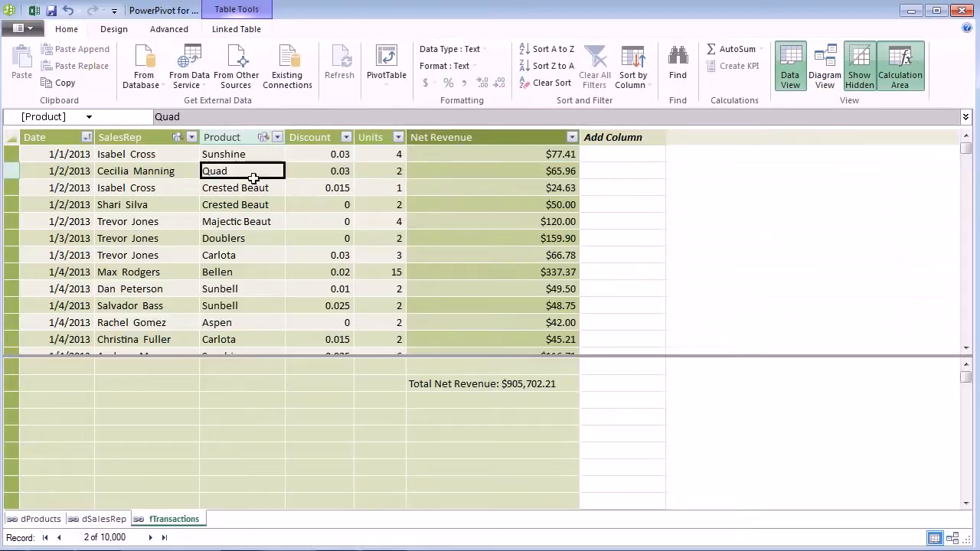
left_click(517, 390)
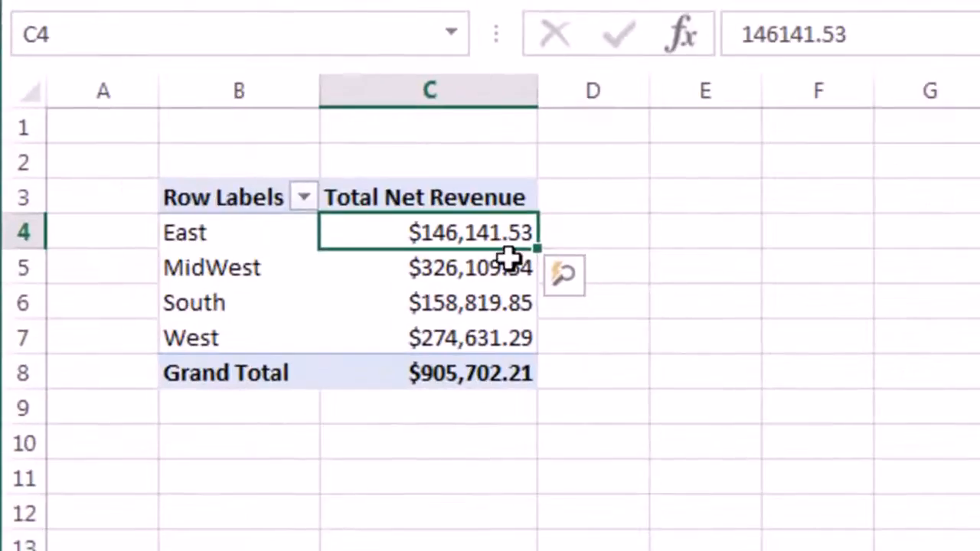
left_click(449, 272)
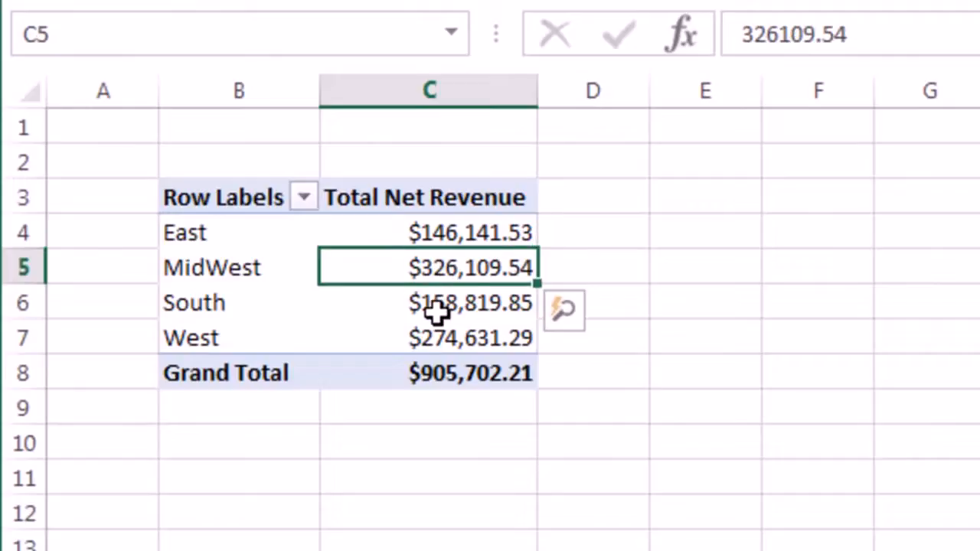
- Check the PivotTable's South and MidWest revenue cells, and review the dProducts, dSalesRep and fTransactions tables in the PowerPivot window
left_click(440, 309)
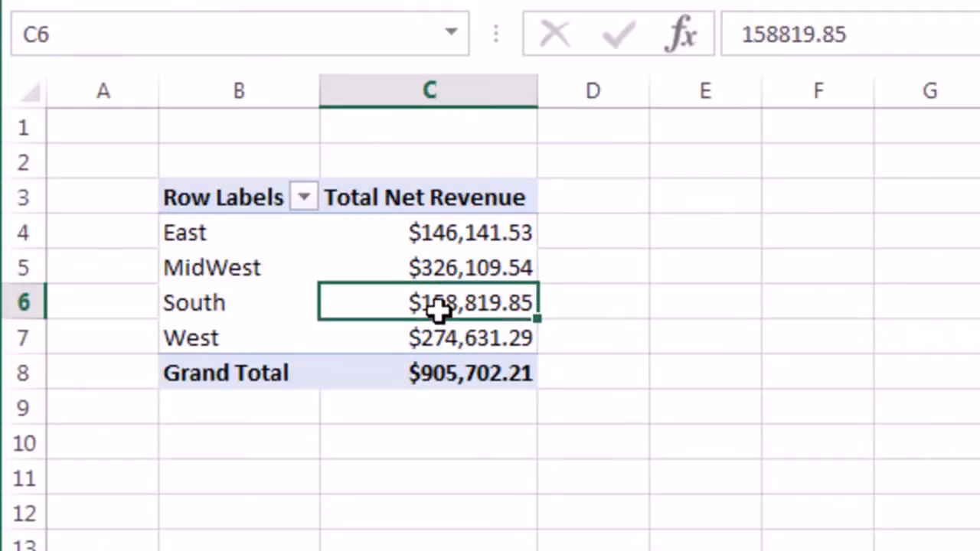
left_click(436, 268)
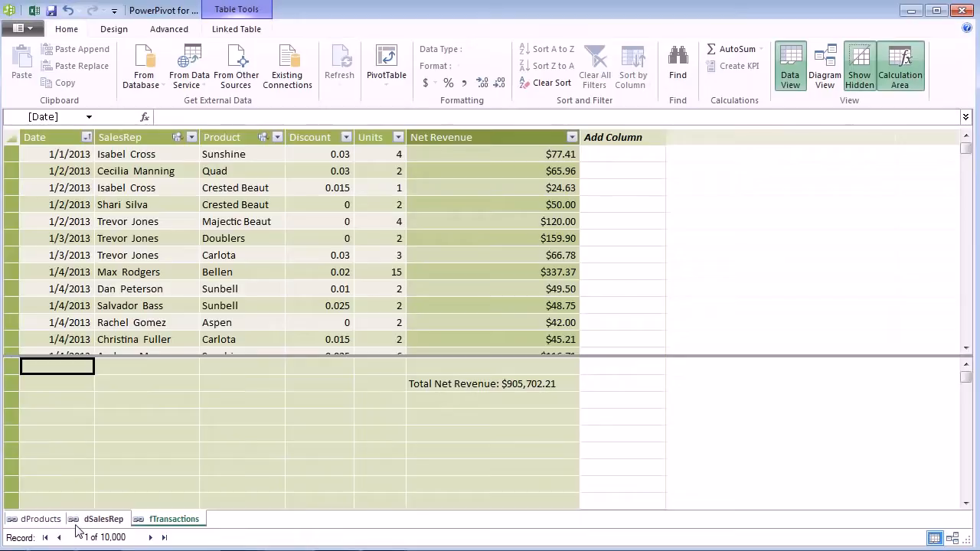
left_click(40, 519)
left_click(102, 519)
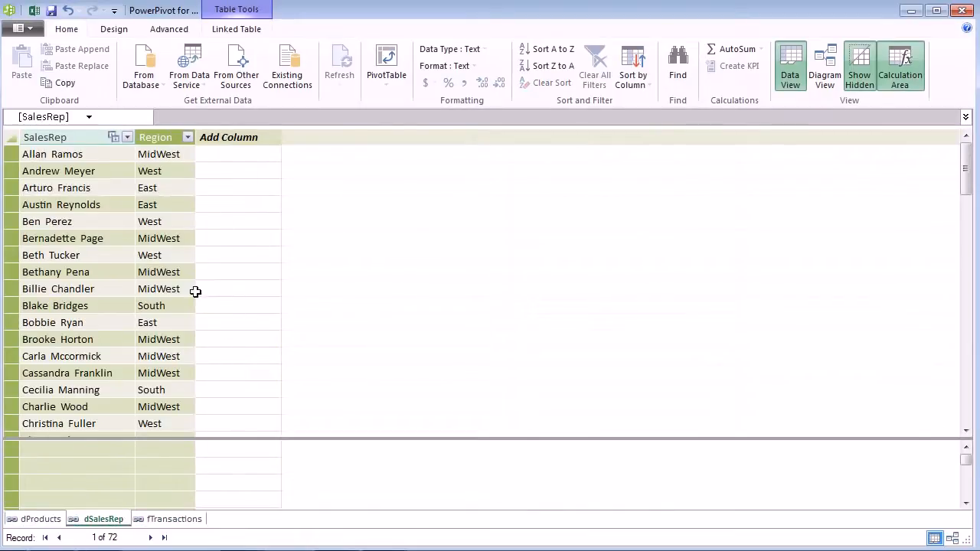
left_click(173, 519)
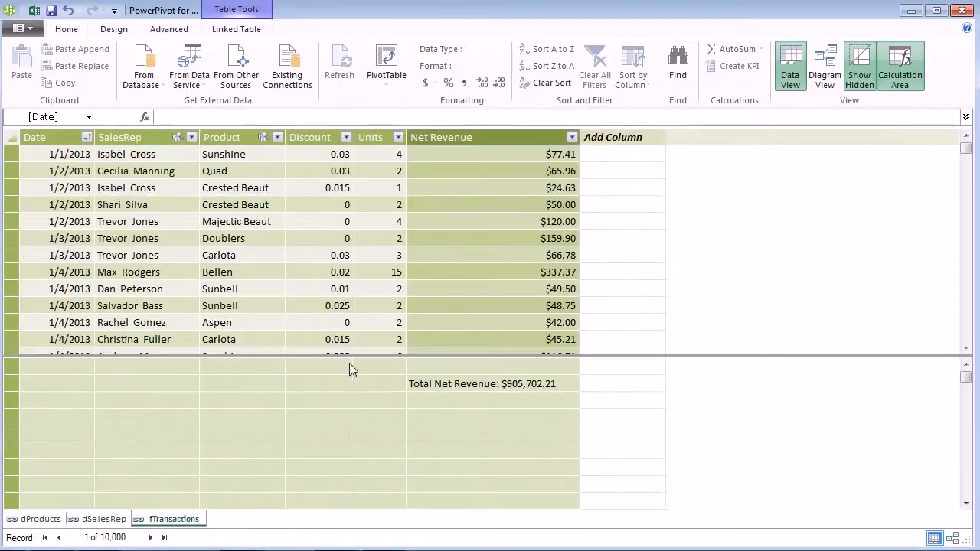
- Switch to the Excel workbook and add Products from dProducts to the PivotTable's rows beneath Region
key("alt+Tab")
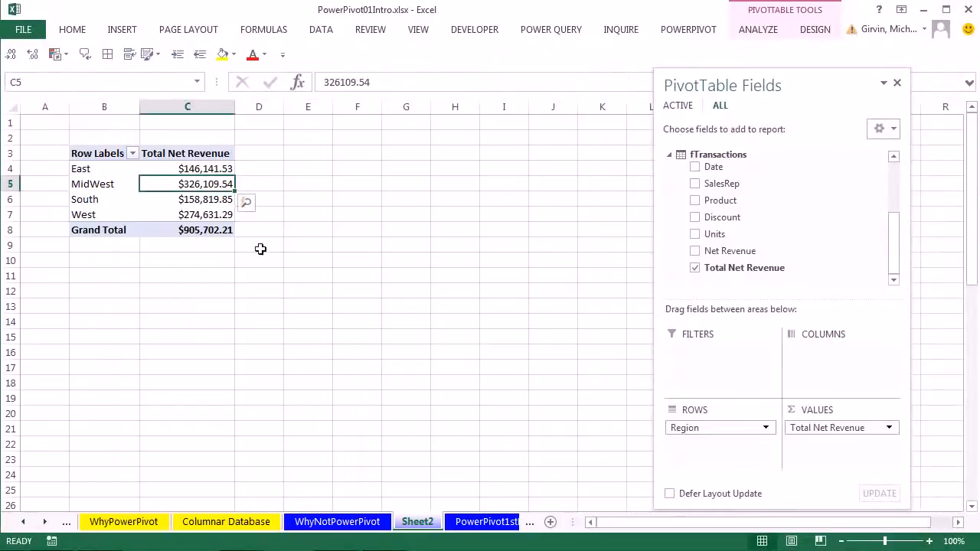
left_click(195, 199)
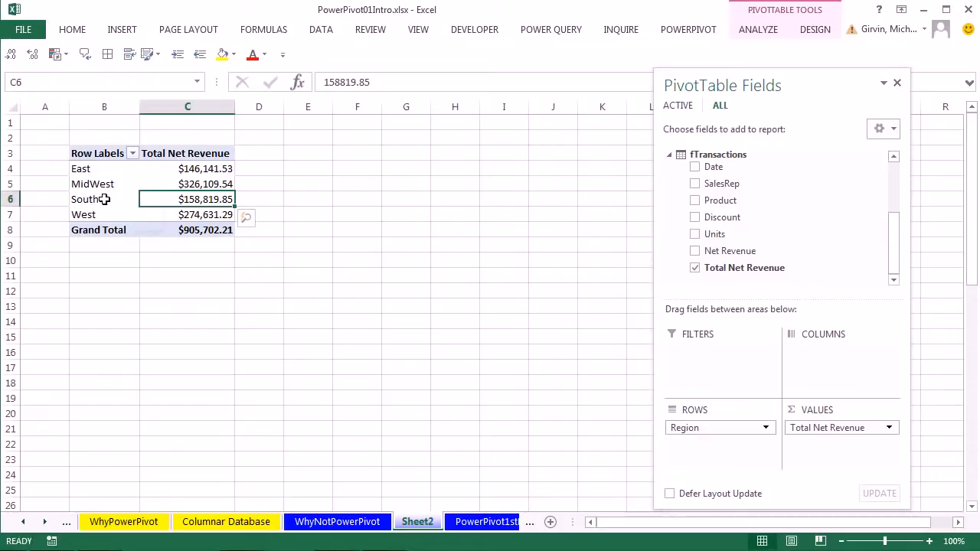
mouse_move(169, 199)
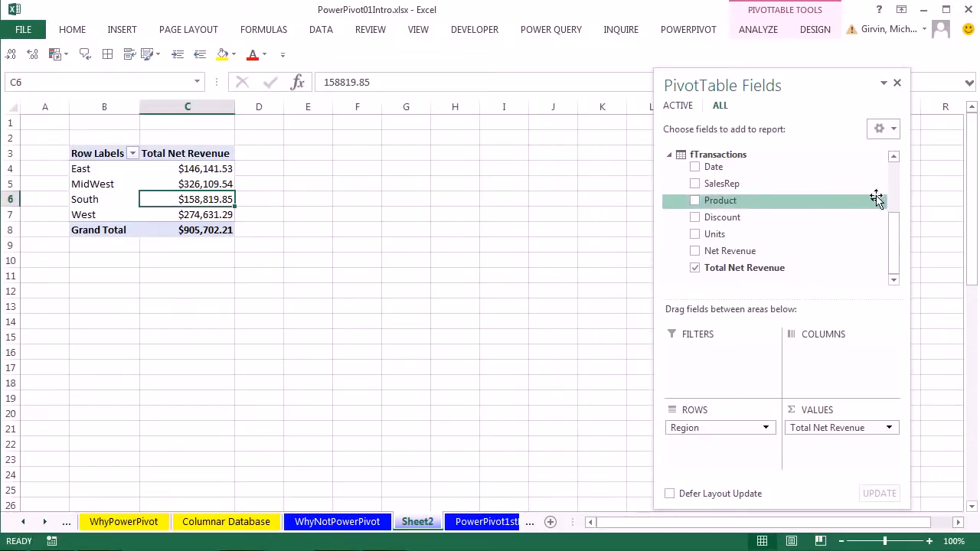
left_click_drag(895, 238, 892, 183)
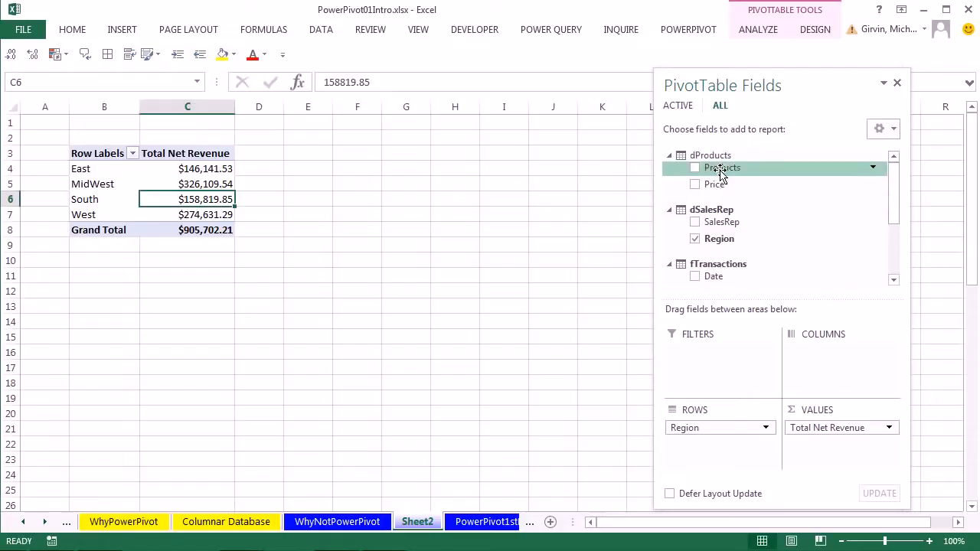
left_click_drag(721, 174, 712, 448)
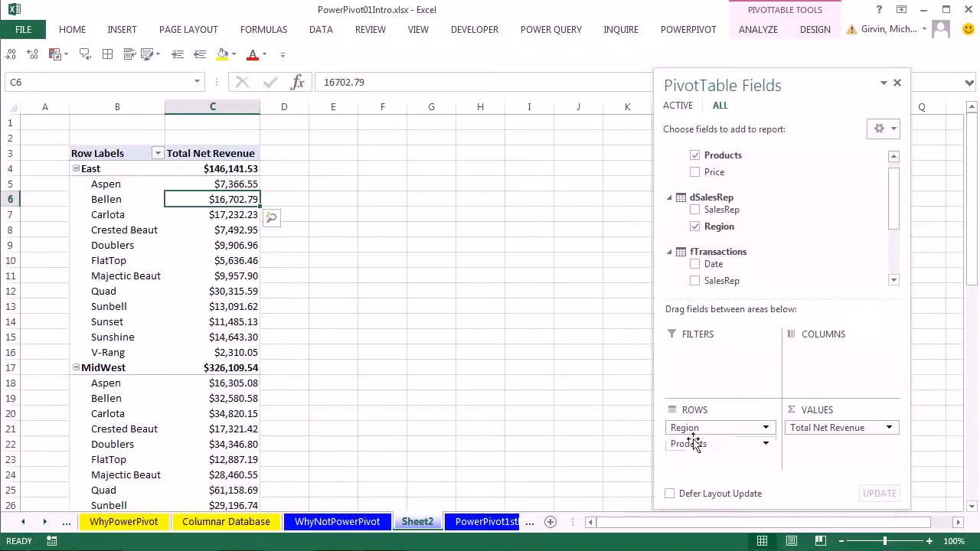
- Inspect the Total Net Revenue cells for Doublers and FlatTop in the PivotTable's East region
left_click(220, 246)
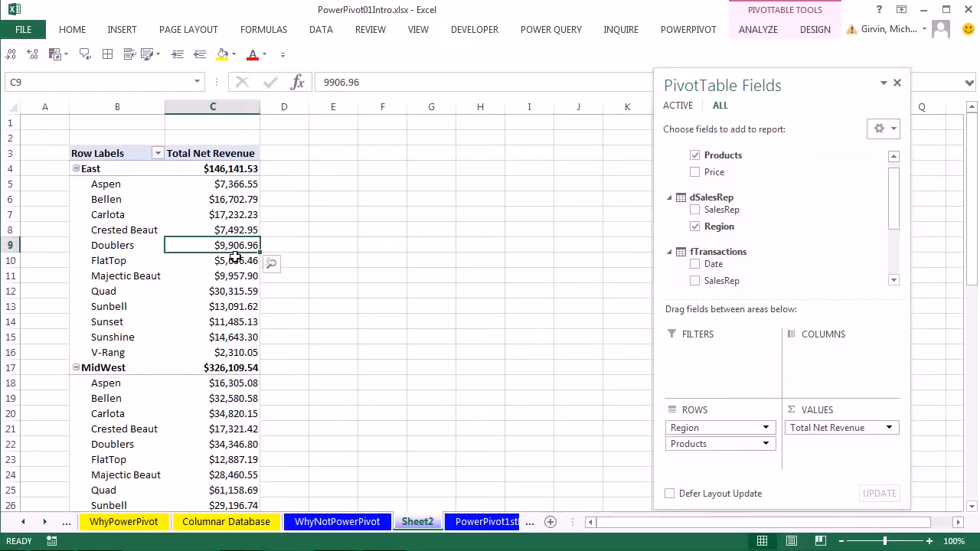
mouse_move(232, 248)
left_click(227, 260)
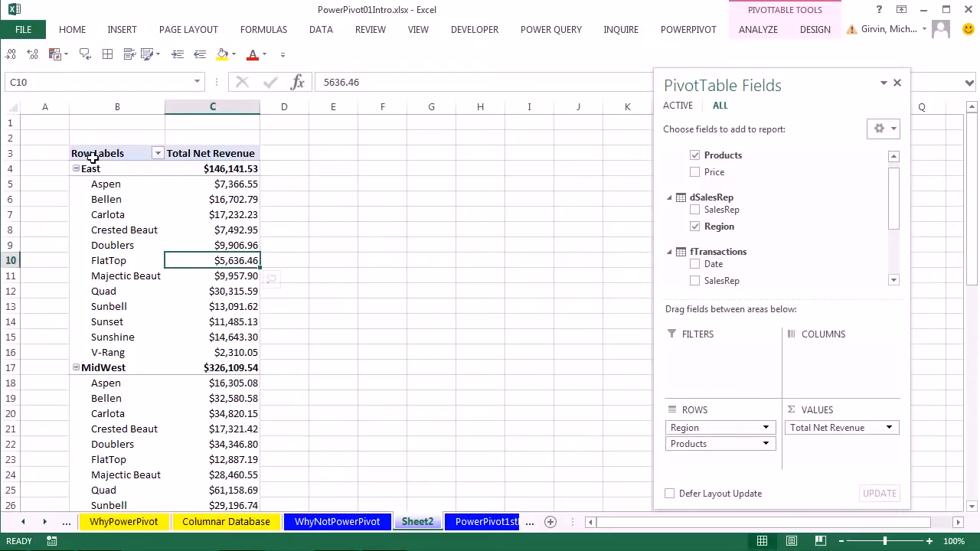
mouse_move(228, 262)
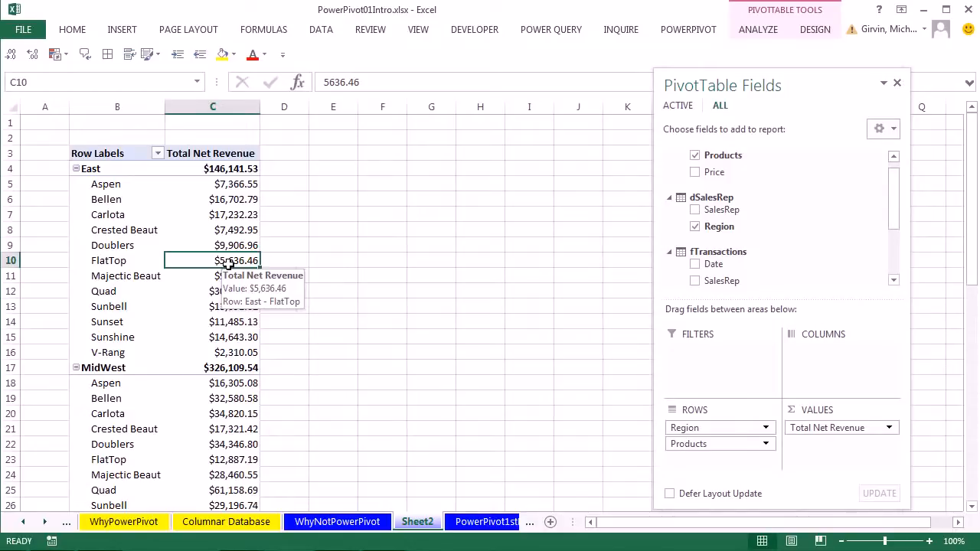
mouse_move(254, 232)
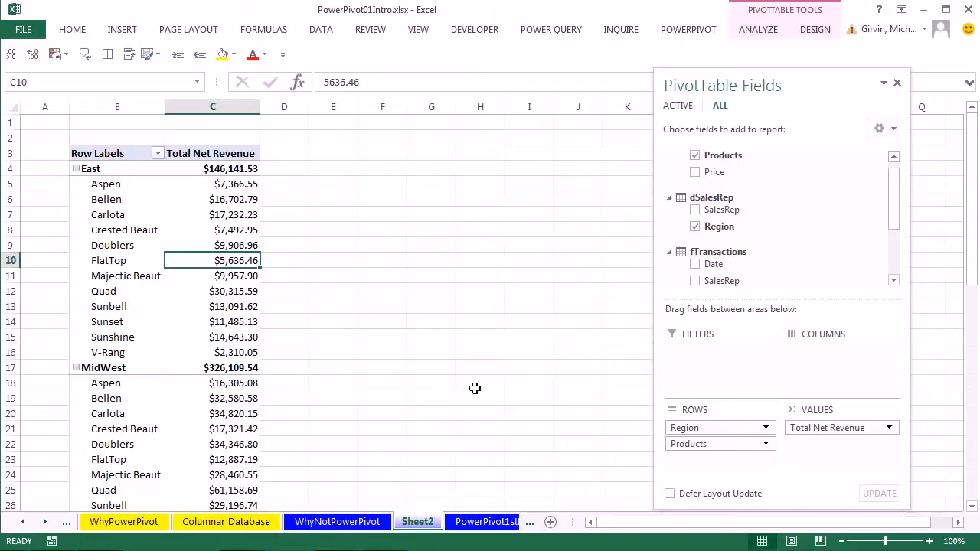
- Switch to the PowerPivot window and review the dProducts, dSalesRep and fTransactions tables in turn
key("alt+Tab")
key("alt+Tab")
key("alt+Tab")
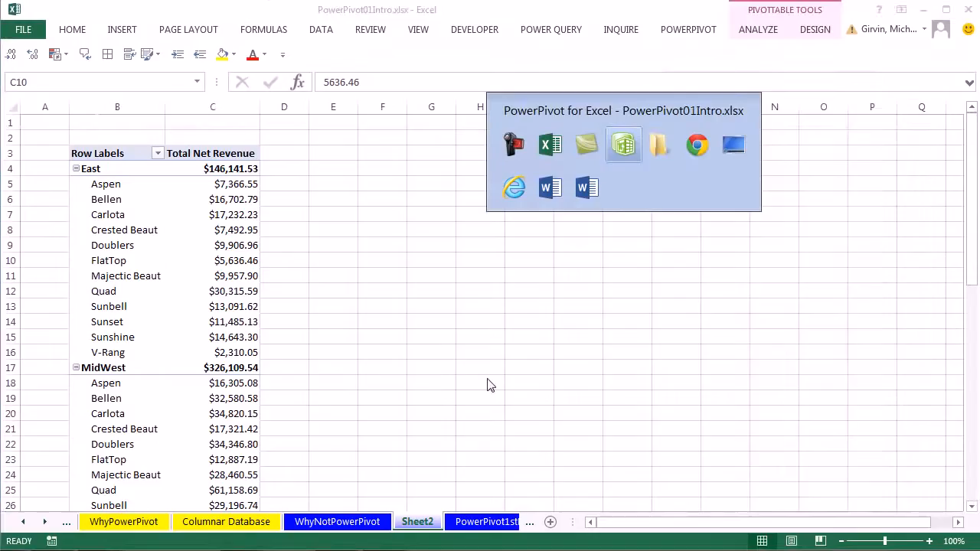
left_click(41, 519)
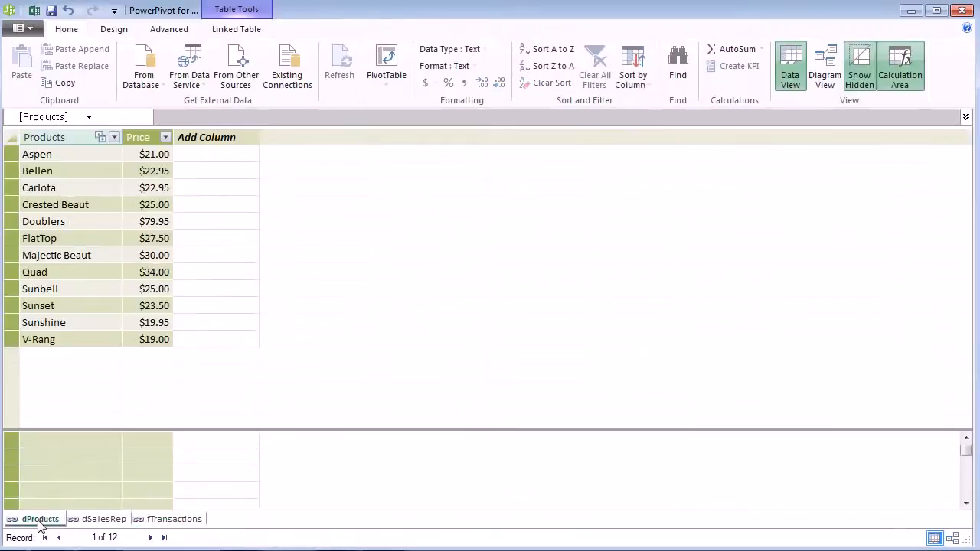
left_click(102, 518)
left_click(173, 519)
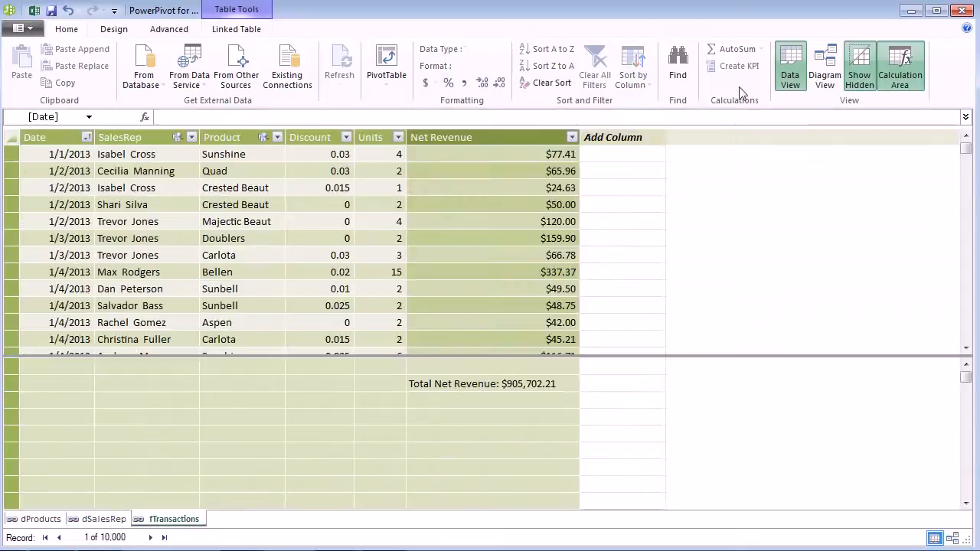
- View the table relationships in Diagram View, then return to Data View and inspect the Total Net Revenue formula
left_click(820, 76)
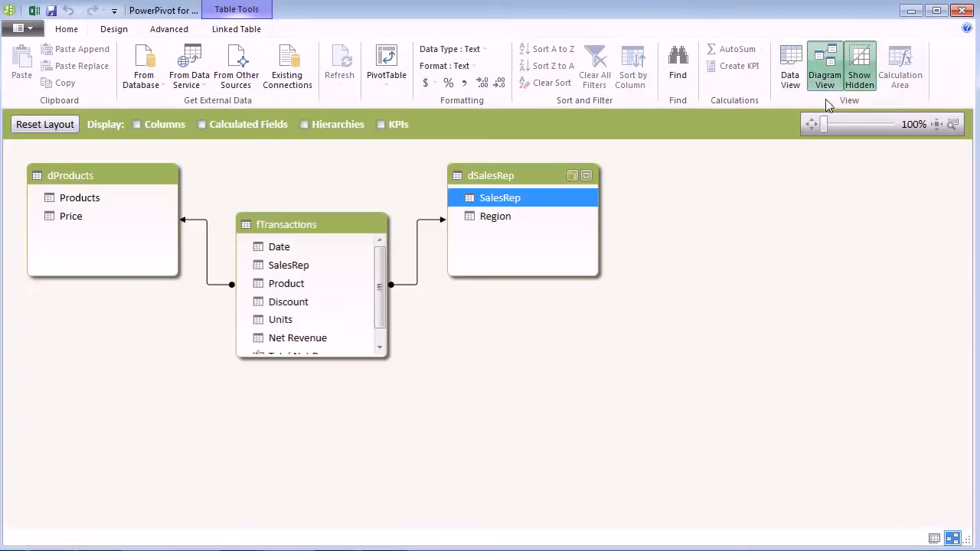
left_click(789, 74)
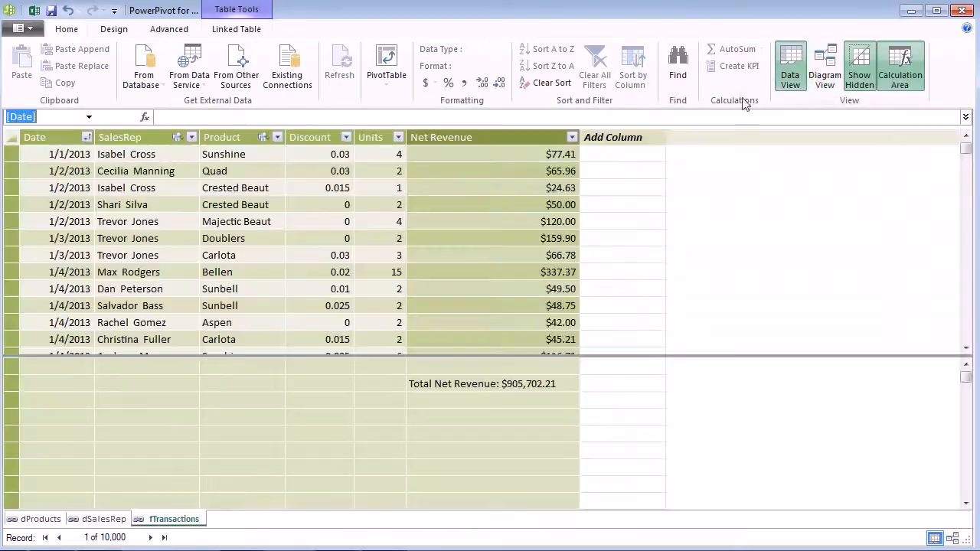
left_click(478, 389)
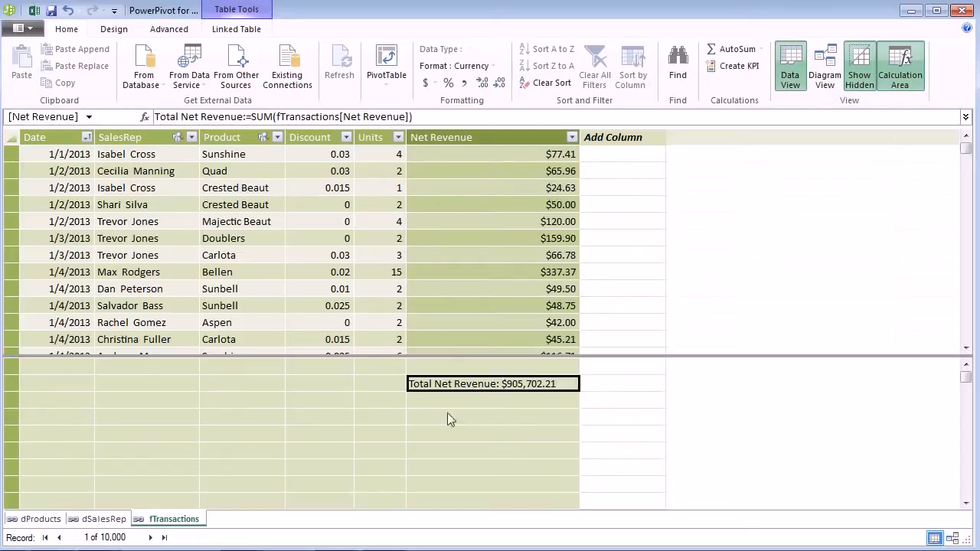